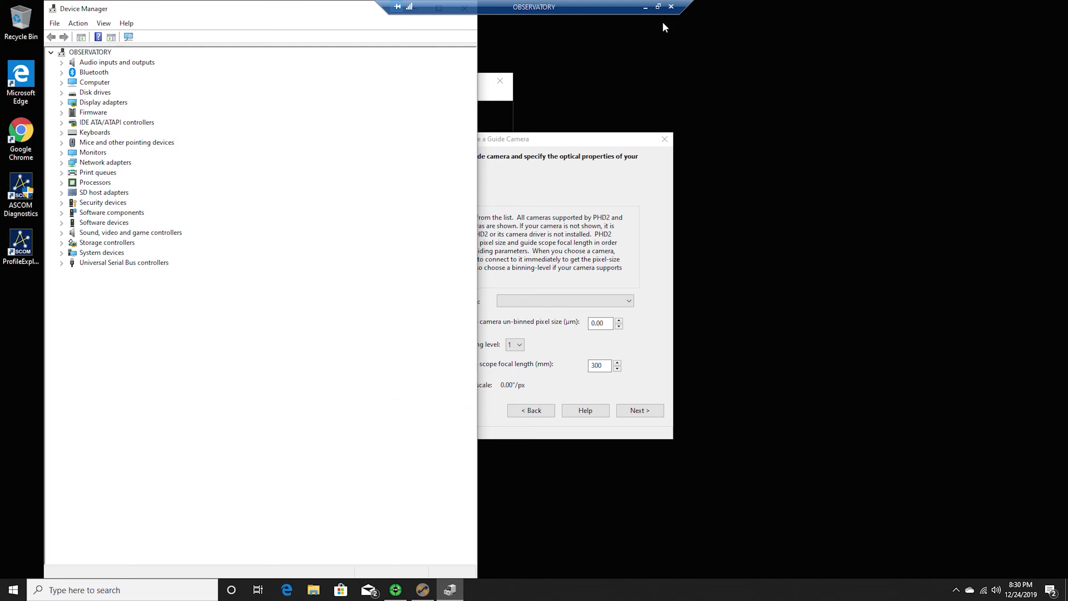
# Switch to the local PC, view the imaging sequence window, and return to the OBSERVATORY remote session
pyautogui.click(646, 8)
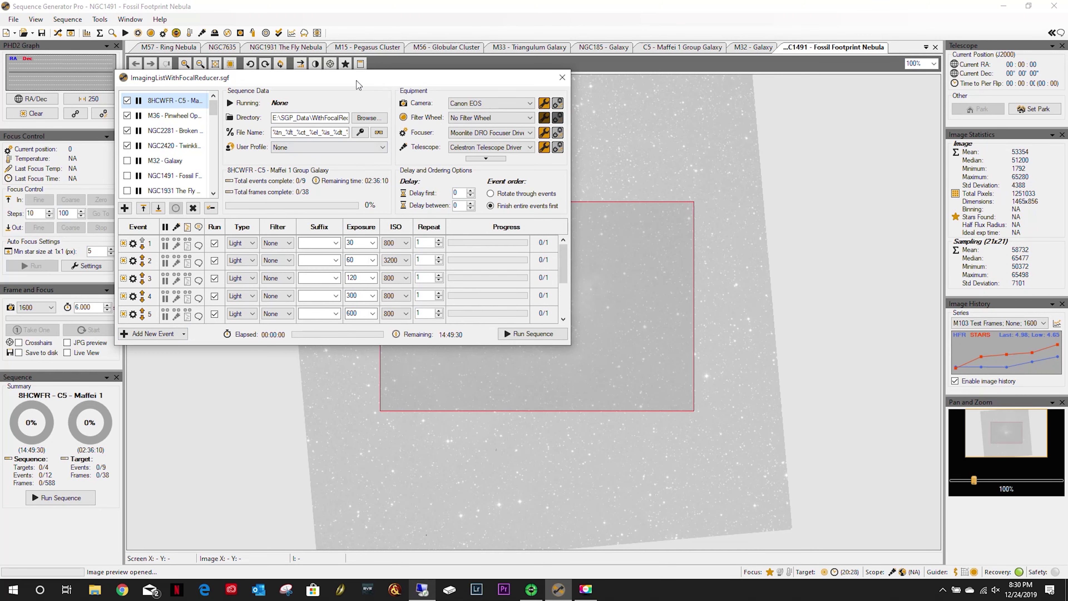
pyautogui.moveTo(356, 80); pyautogui.dragTo(559, 68)
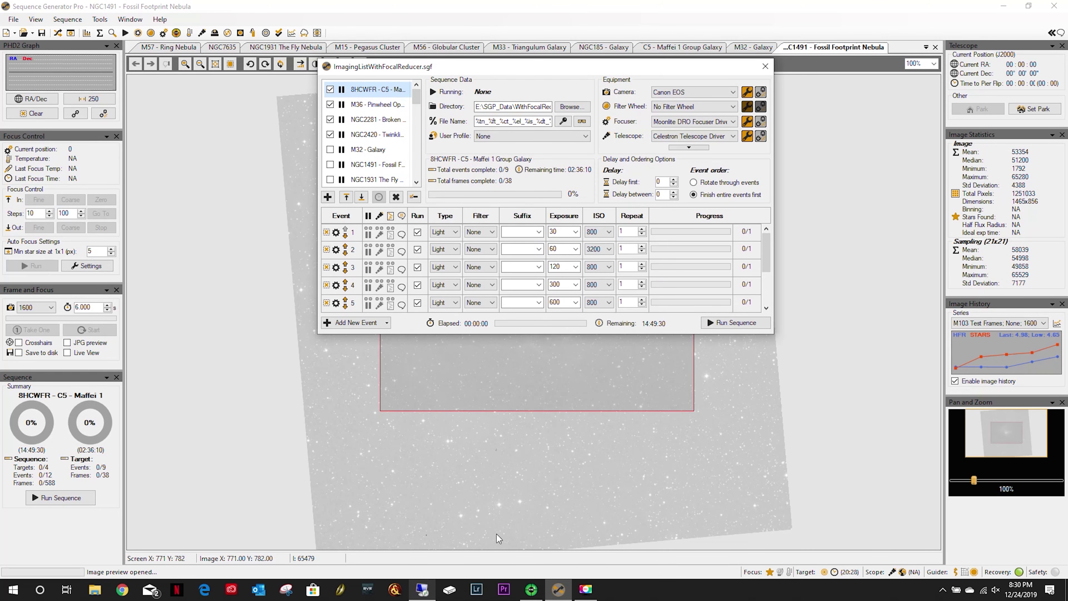
pyautogui.click(424, 589)
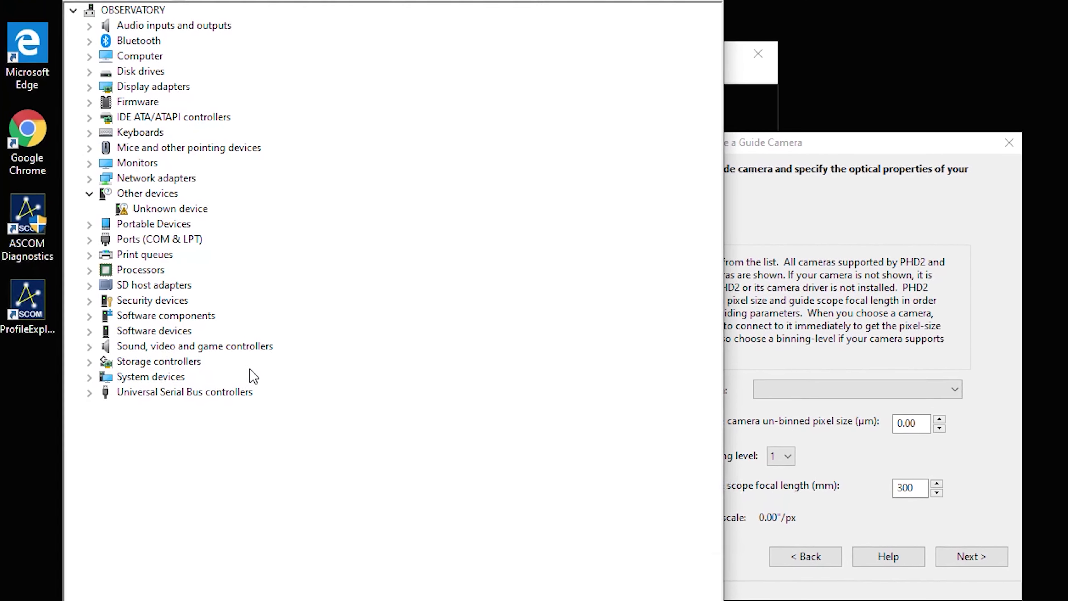
# Inspect the COM ports and Universal Serial Bus controllers in Device Manager, and open Google Chrome on the remote computer
pyautogui.click(89, 239)
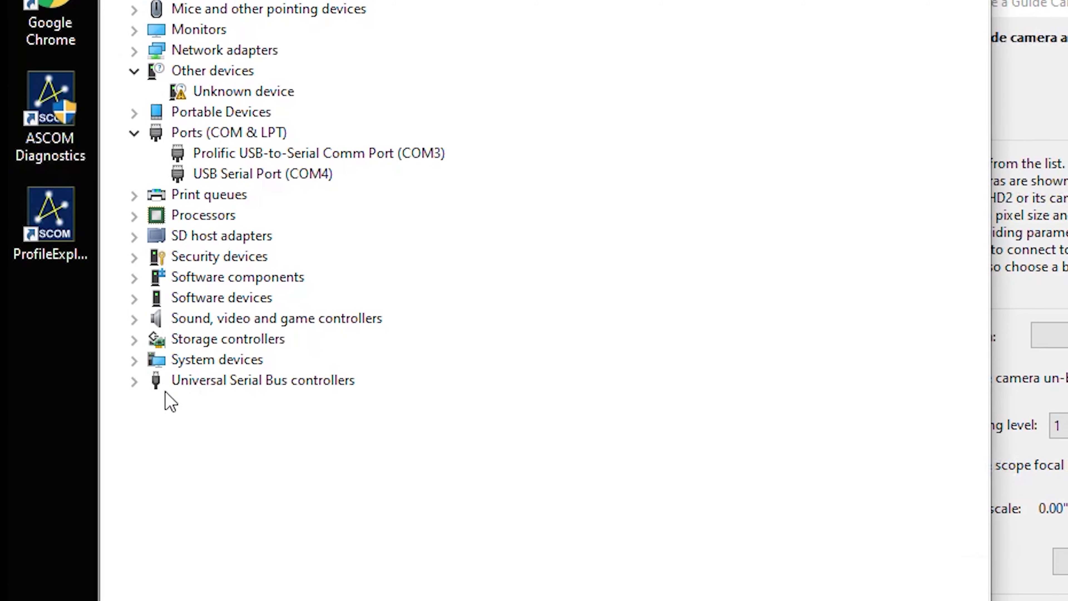
pyautogui.click(134, 381)
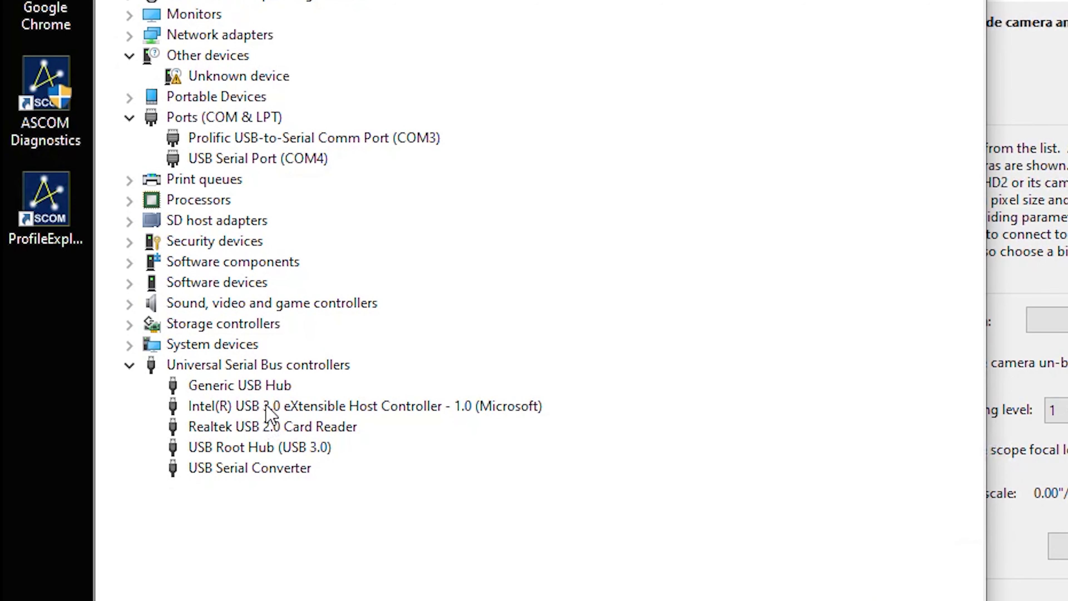
pyautogui.click(129, 366)
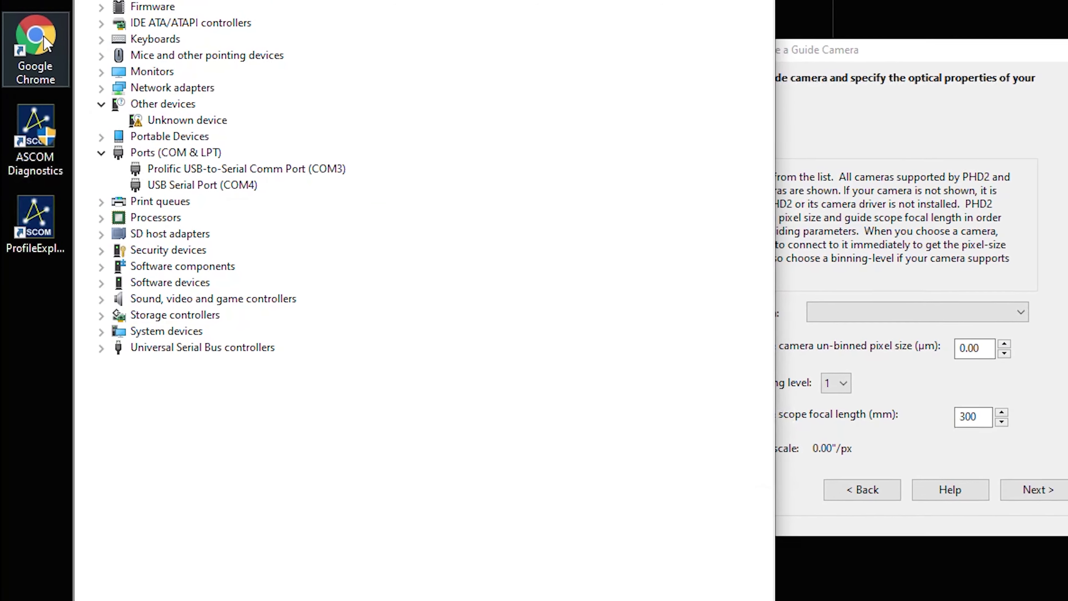
pyautogui.doubleClick(45, 52)
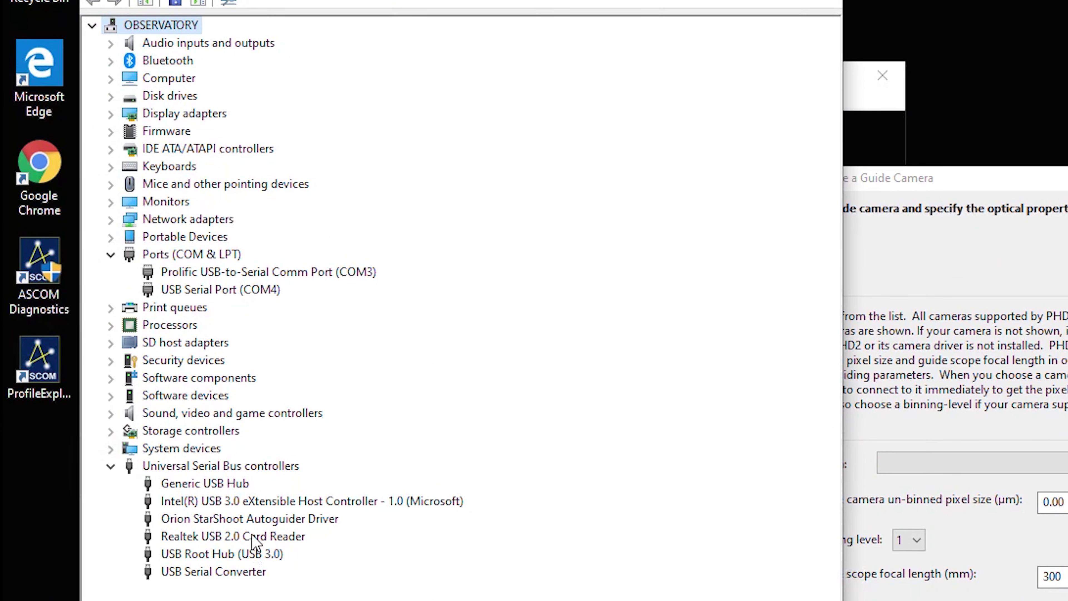
# Check the Orion StarShoot Autoguider Driver, both COM ports and the portable camera in Device Manager, and close Device Manager
pyautogui.click(290, 519)
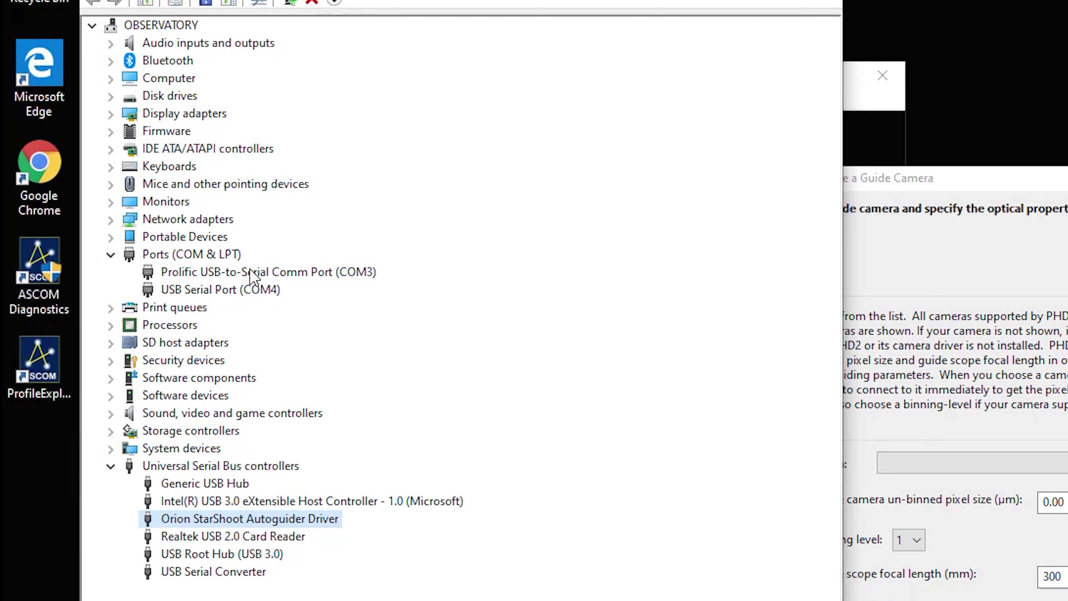
pyautogui.click(222, 294)
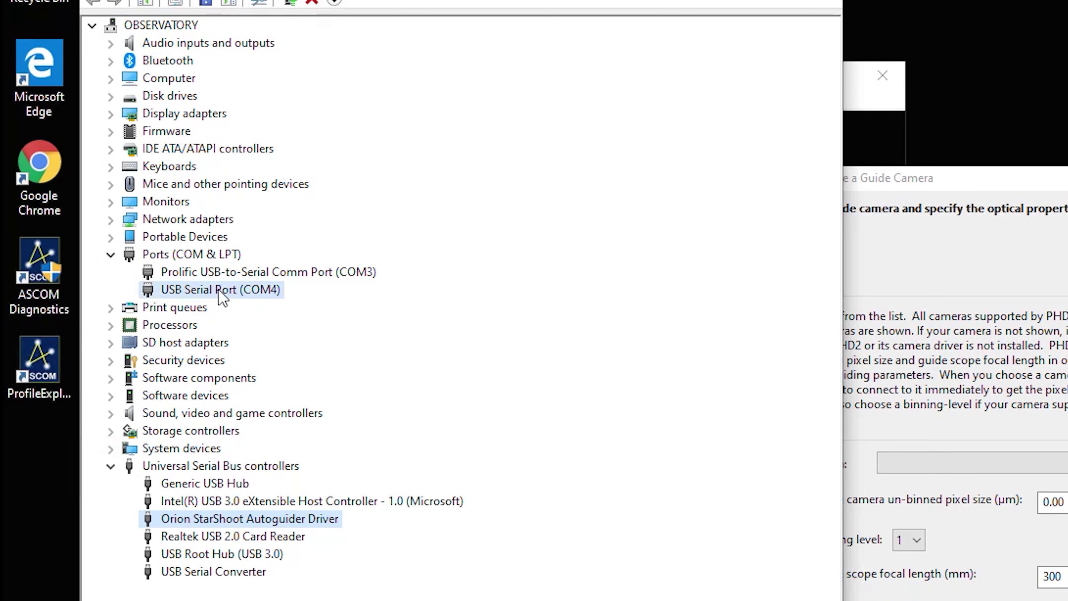
pyautogui.click(271, 274)
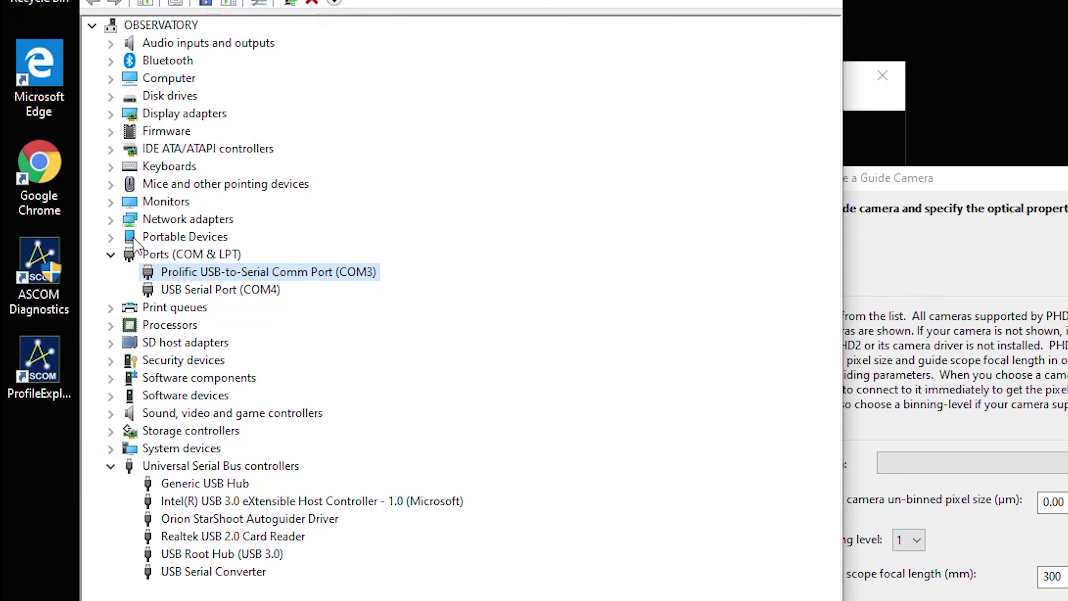
pyautogui.click(111, 237)
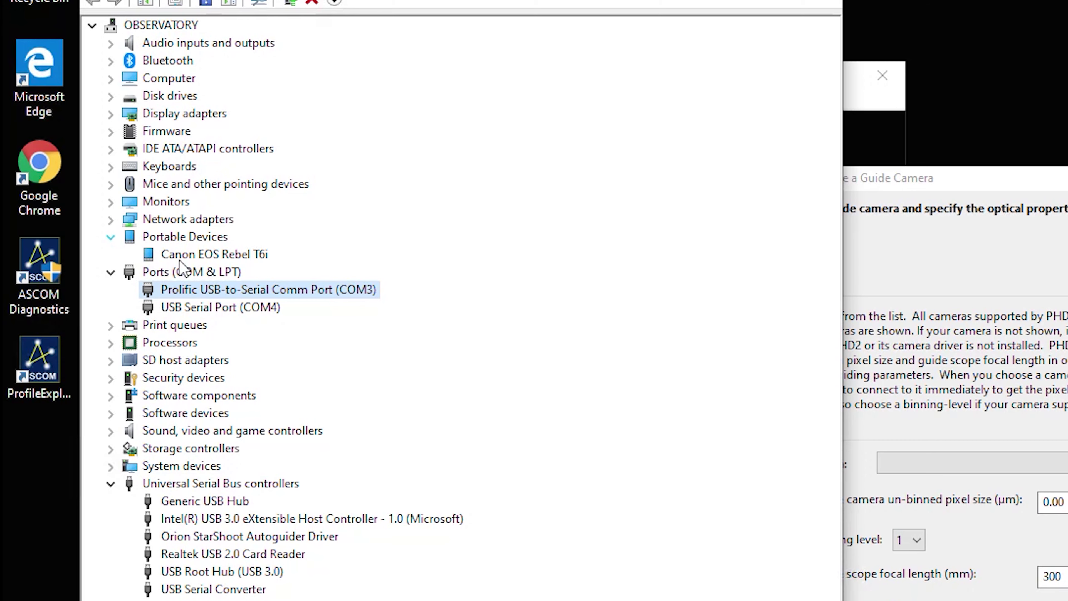
pyautogui.click(258, 255)
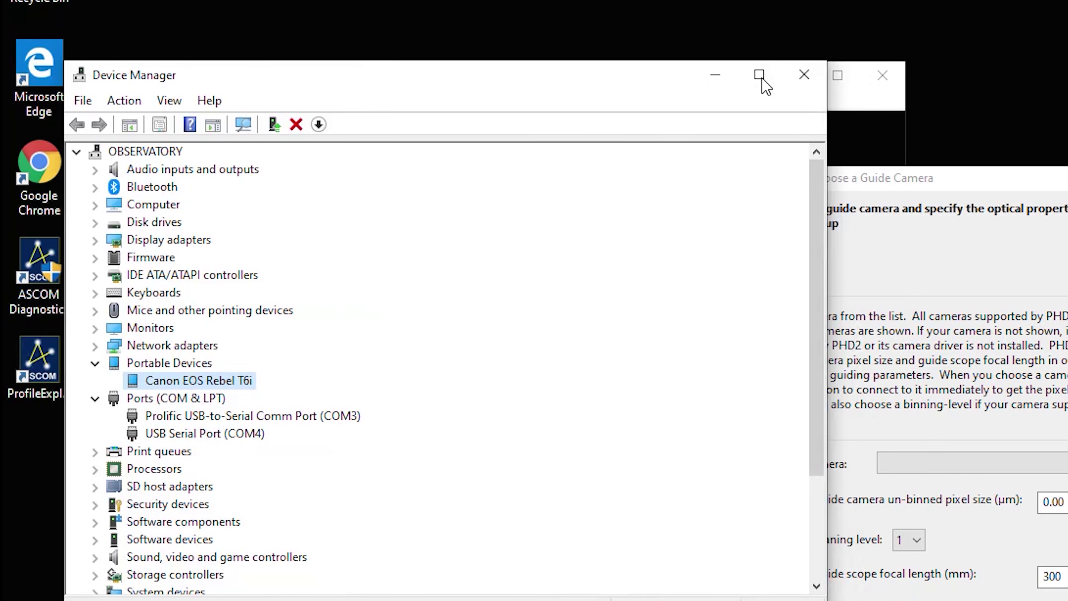
pyautogui.click(786, 78)
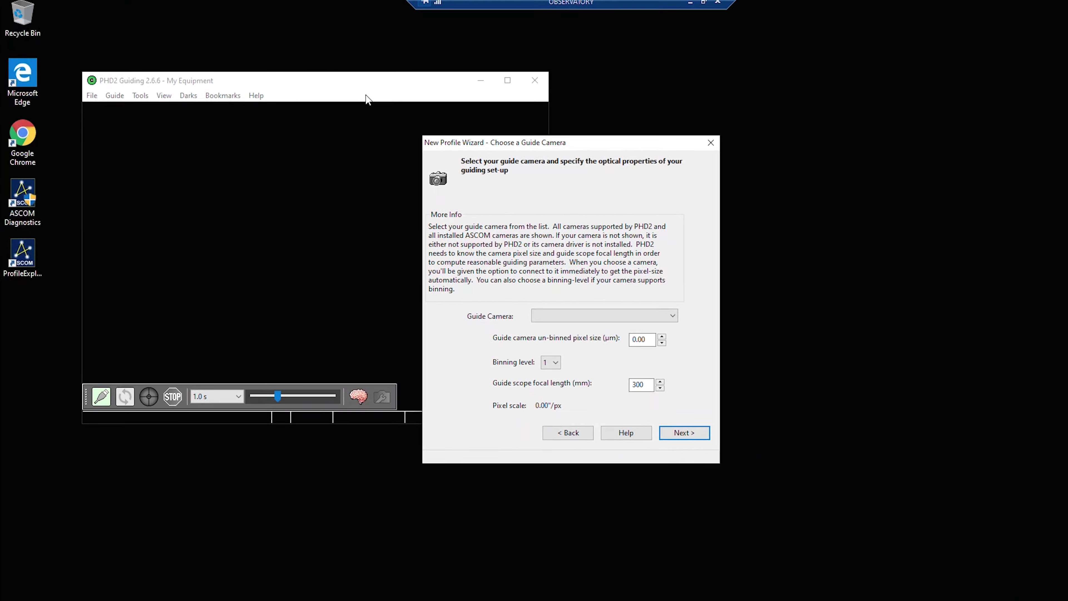
# Select StarShoot Autoguider as the guide camera and confirm it is already connected so its pixel size is read
pyautogui.click(519, 301)
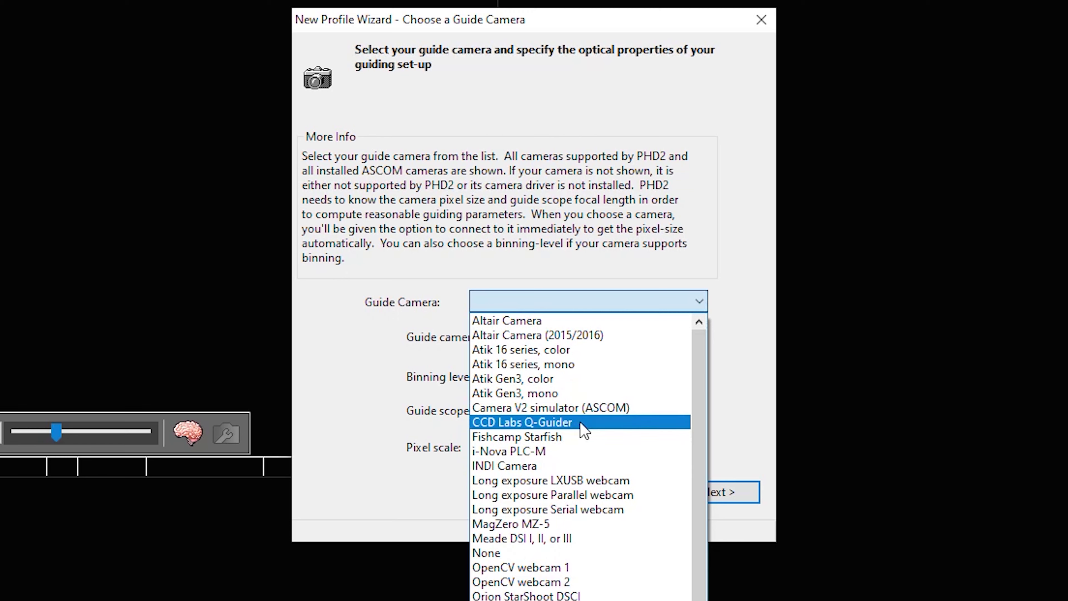
pyautogui.scroll(-1, 557, 500)
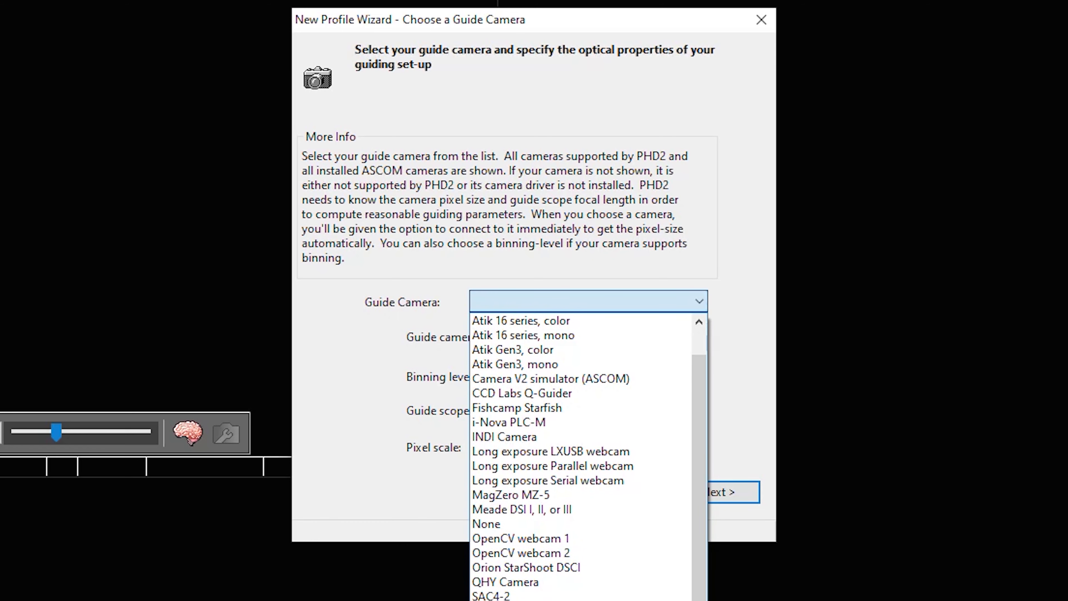
pyautogui.click(517, 598)
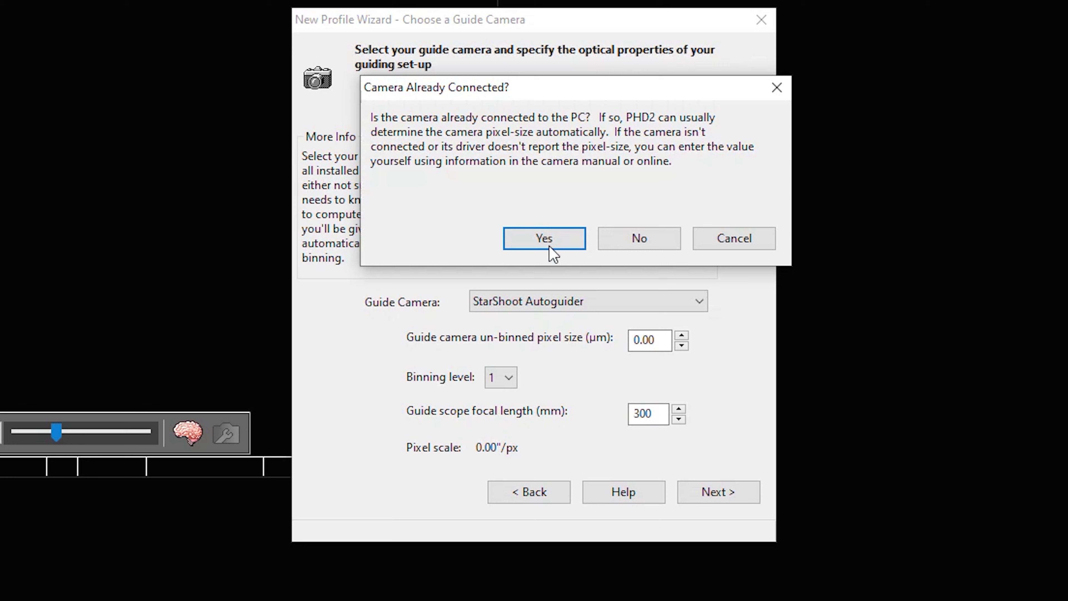
pyautogui.click(543, 239)
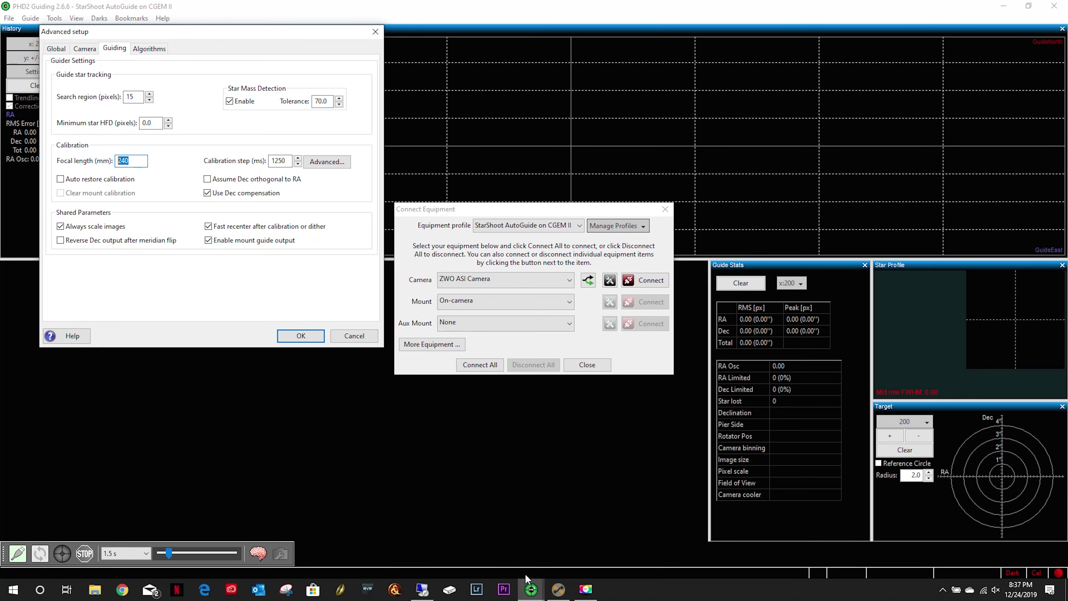
# Return to the OBSERVATORY session, set the guide scope focal length to 240 mm, and continue to the mount connection page
pyautogui.click(422, 590)
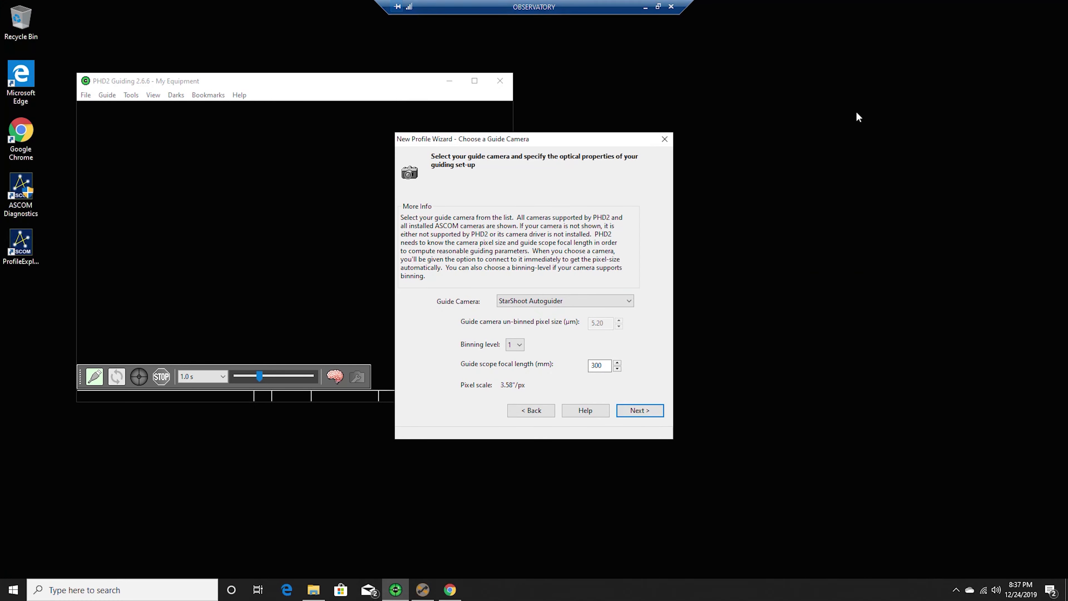
pyautogui.doubleClick(597, 365)
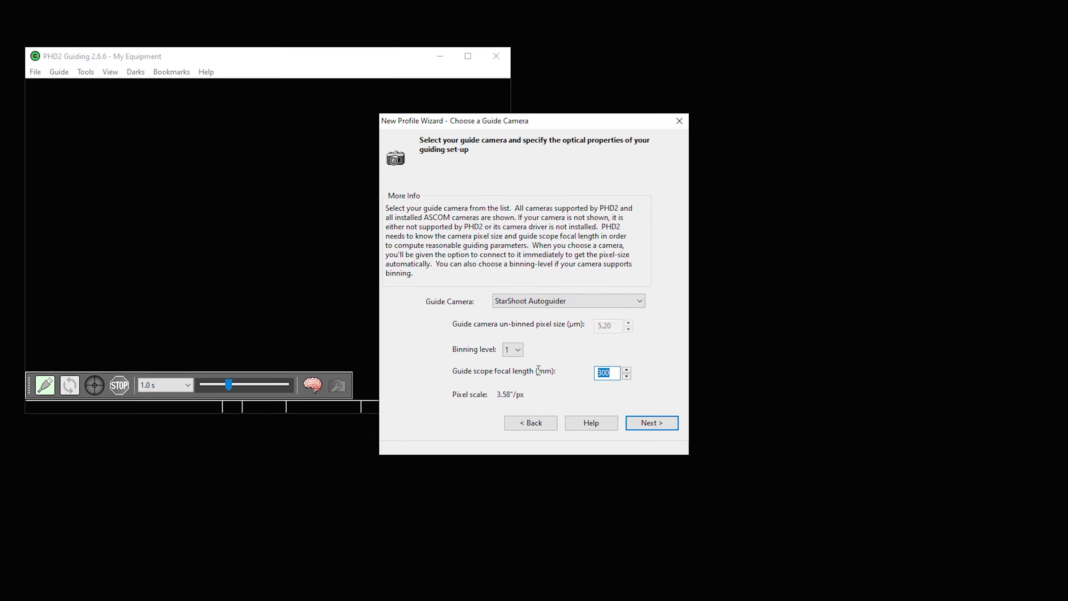
pyautogui.write('240')
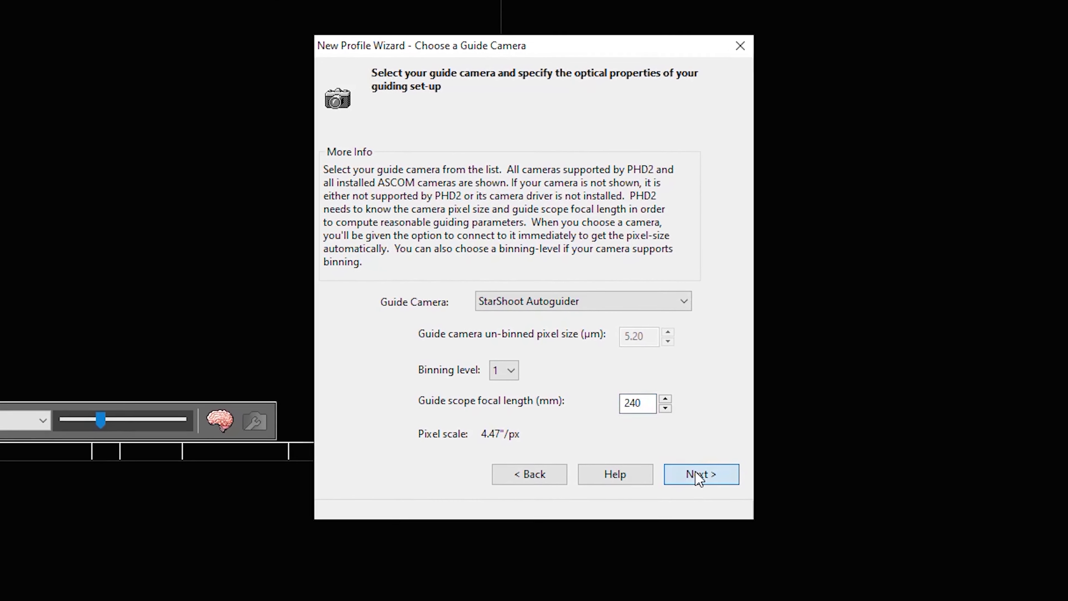
pyautogui.click(688, 461)
# Review the mount interfaces offered for the new guiding profile
pyautogui.click(560, 316)
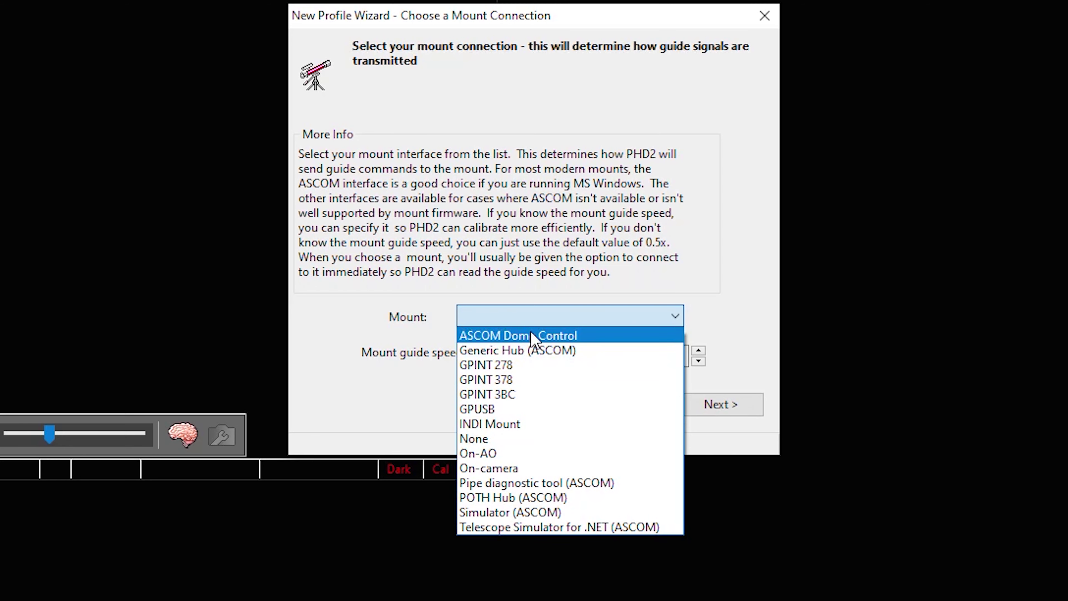
pyautogui.click(536, 357)
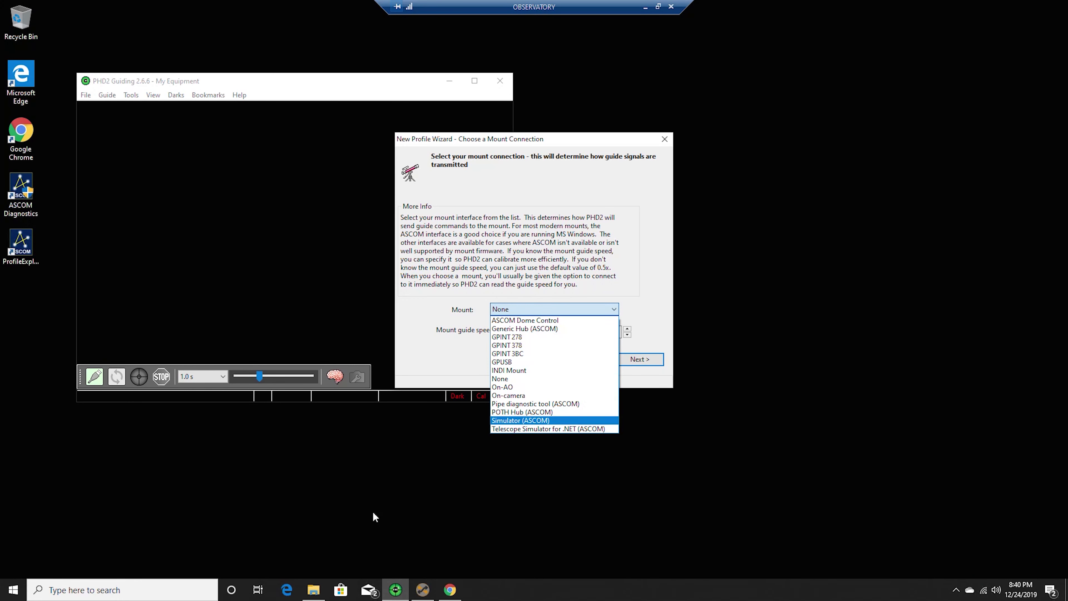
# Move the SSAGdrvfull5.1 installer from Downloads into the installed folder, open that folder, and switch to Google Chrome
pyautogui.click(314, 590)
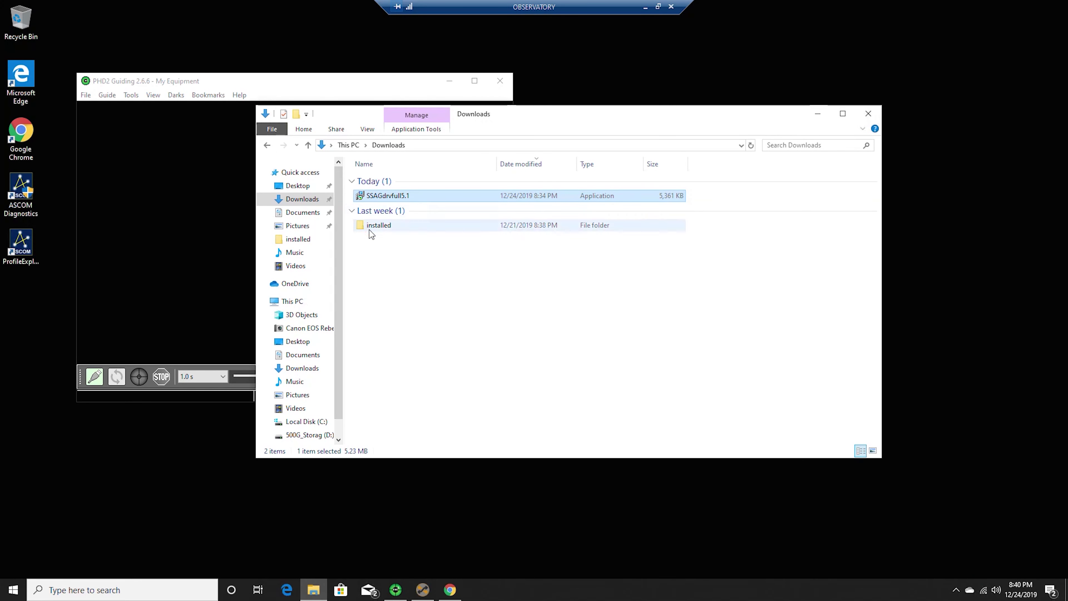
pyautogui.moveTo(386, 194); pyautogui.dragTo(380, 225)
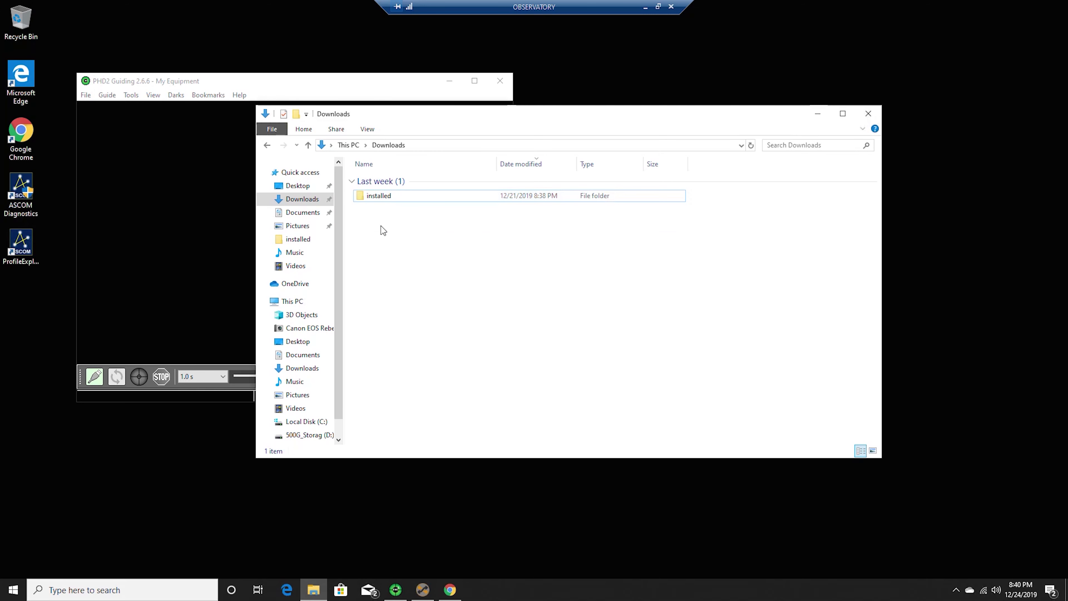
pyautogui.doubleClick(382, 195)
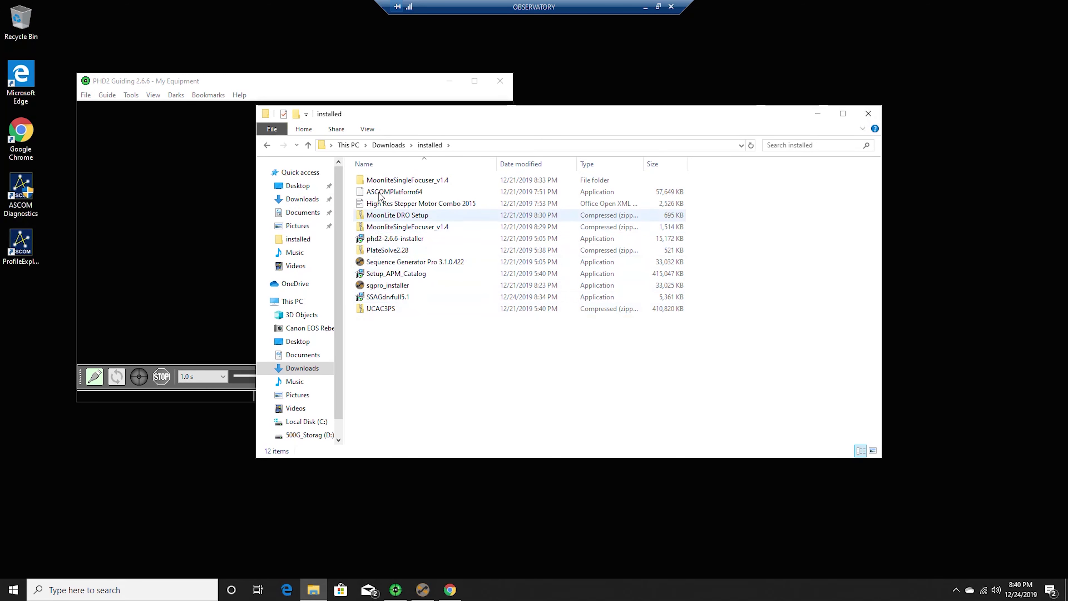
pyautogui.click(450, 589)
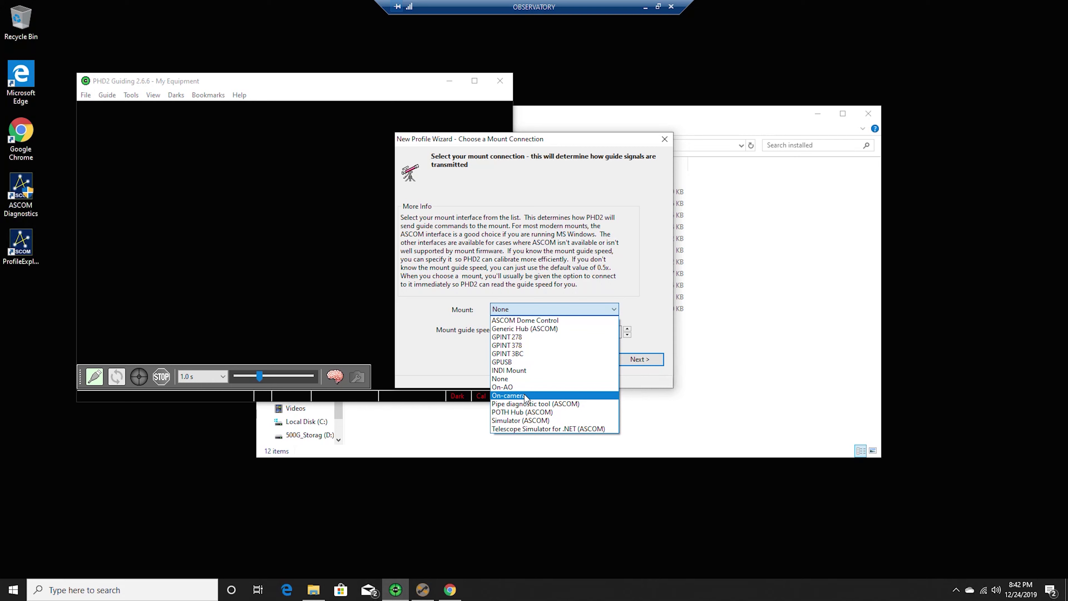
# Choose On-camera as the mount connection and continue with the default guide speed
pyautogui.click(526, 395)
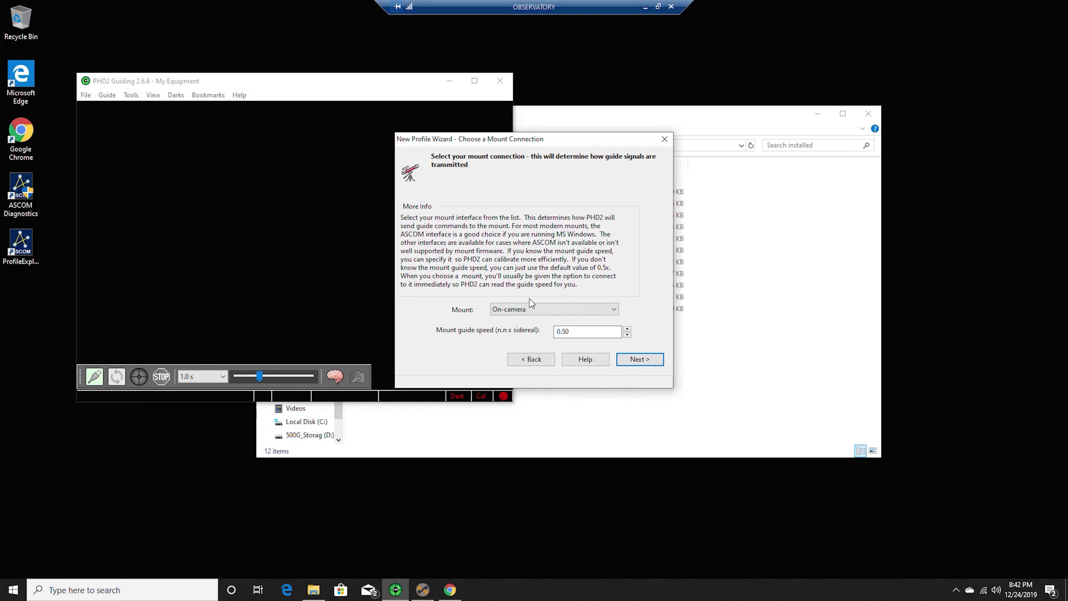
pyautogui.click(624, 365)
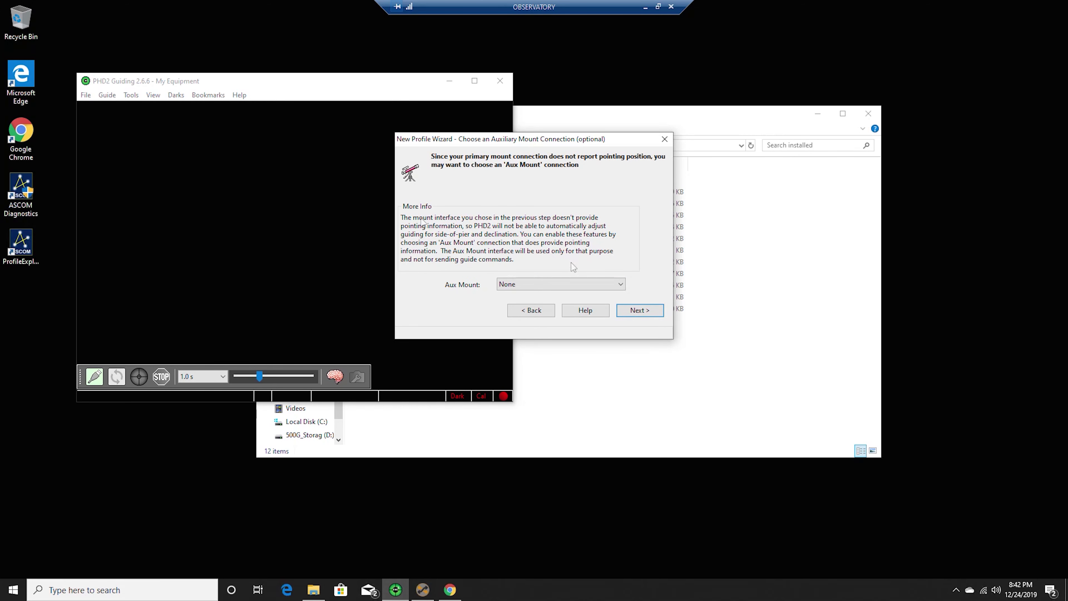
# Proceed with no auxiliary mount despite the configuration caution, and open the choice of adaptive optics devices
pyautogui.click(635, 308)
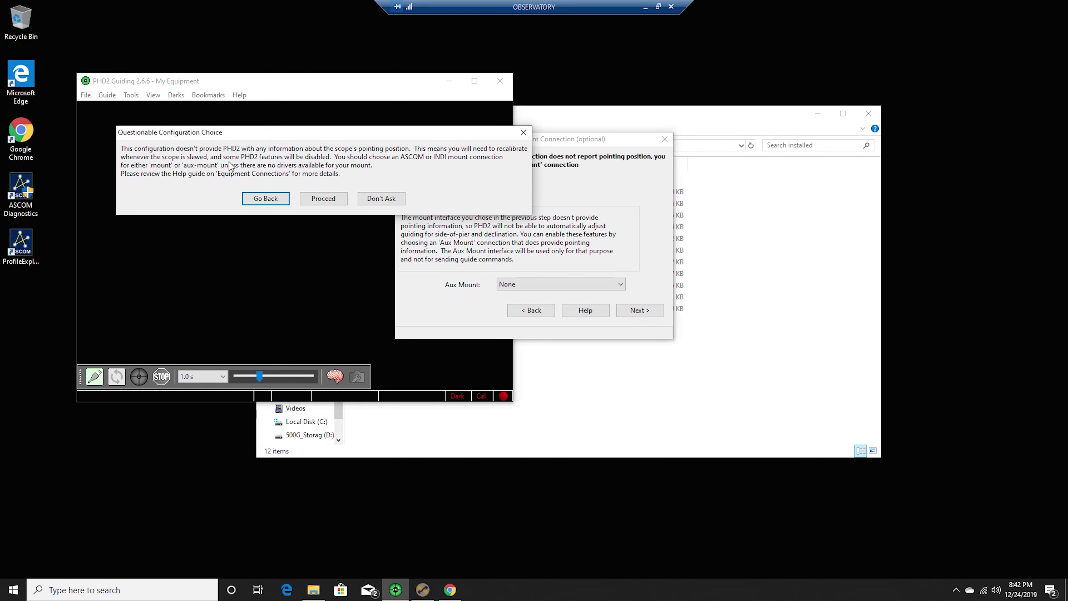
pyautogui.click(321, 198)
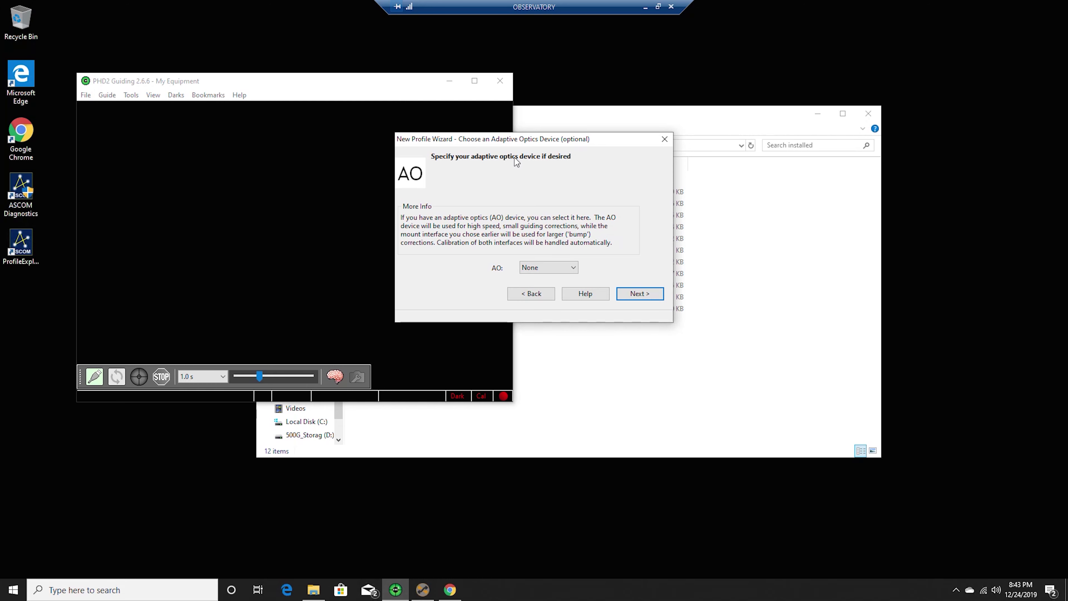
pyautogui.click(541, 267)
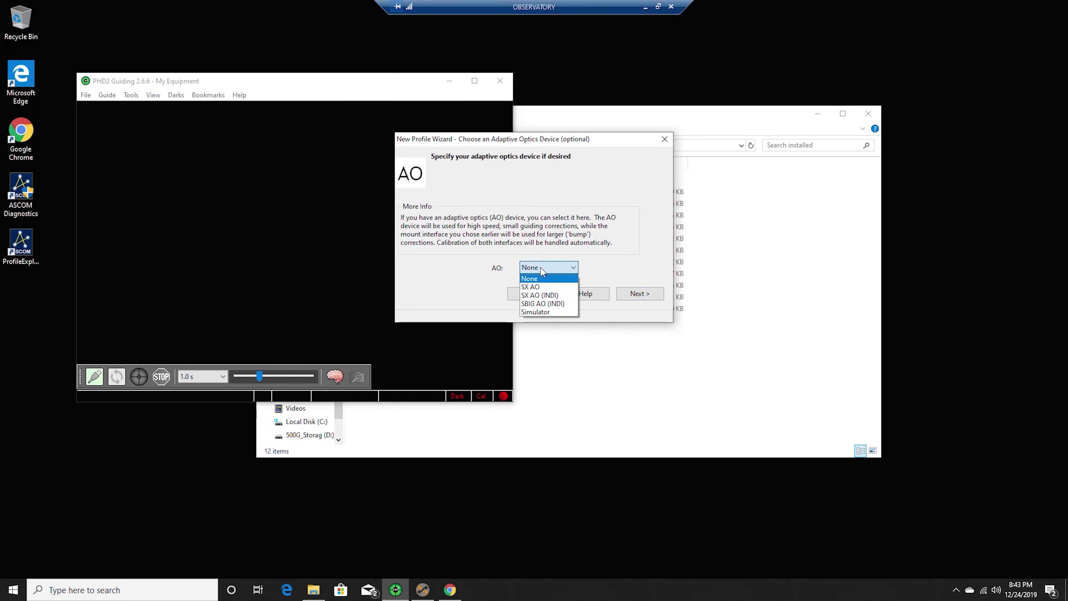
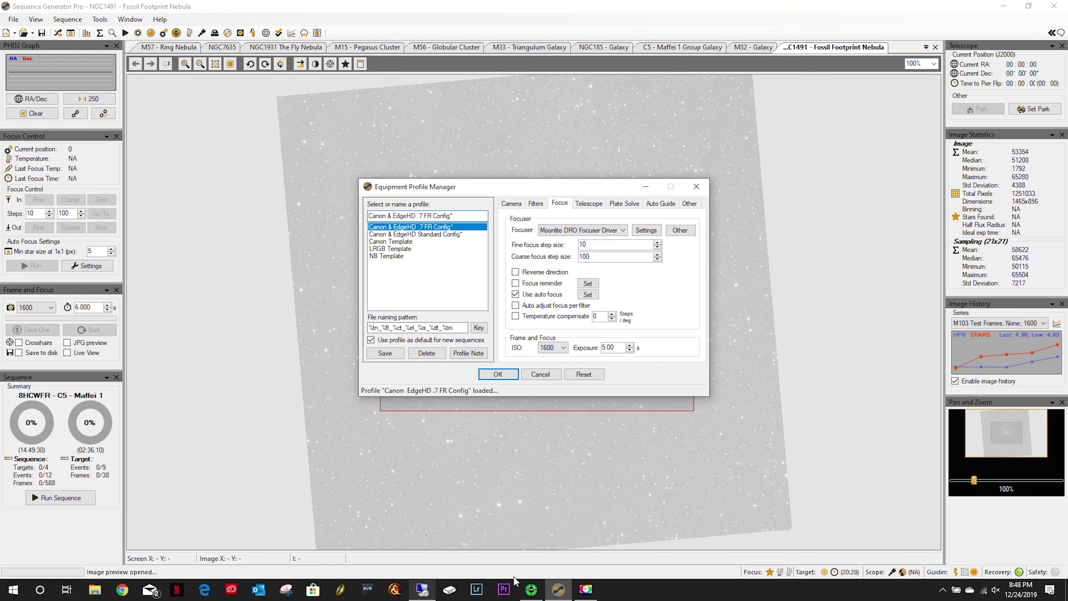
# In the remote session's equipment profile, set the Frame and Focus ISO to 1600 and the exposure to 5 s
pyautogui.click(421, 591)
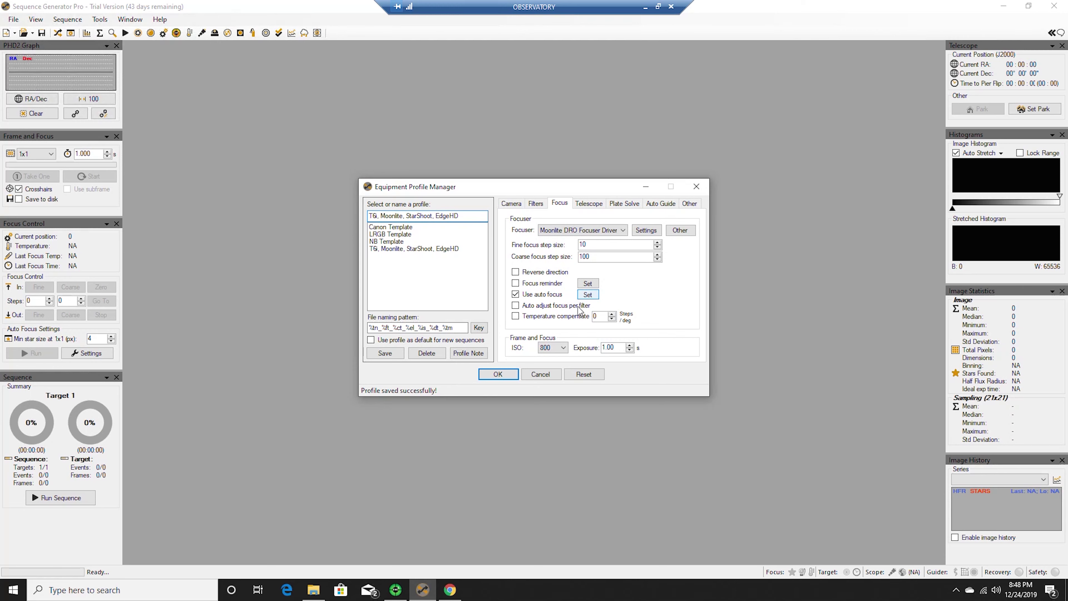
pyautogui.click(559, 347)
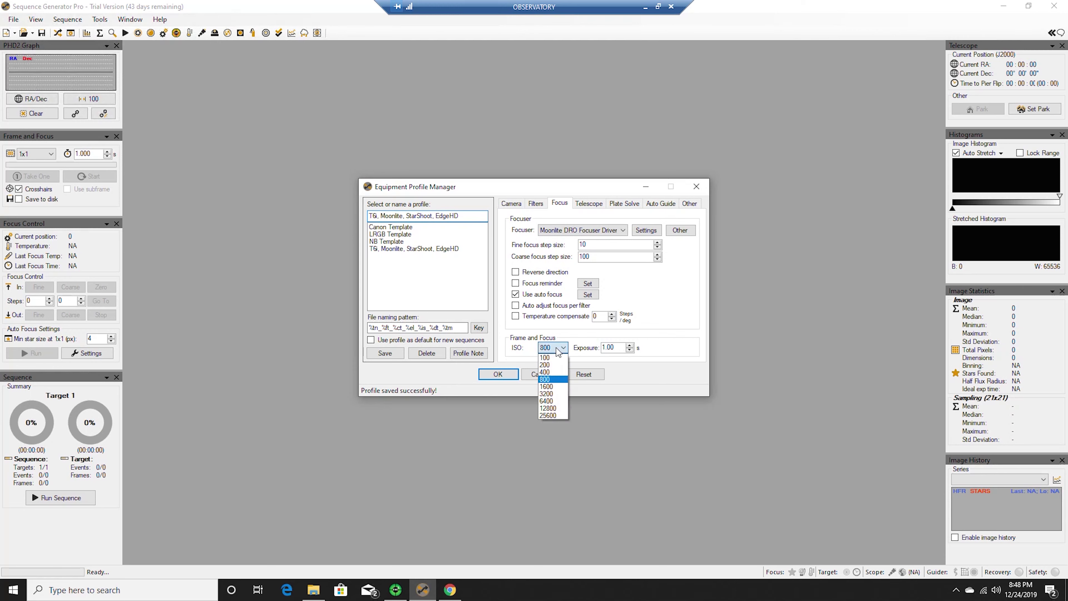
pyautogui.click(548, 387)
pyautogui.doubleClick(619, 346)
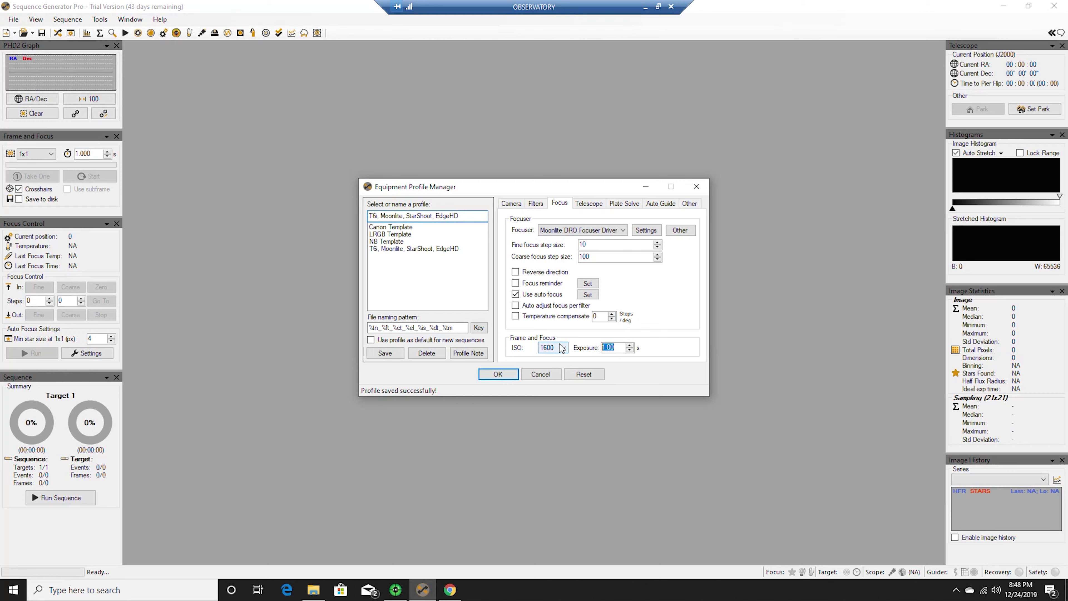
pyautogui.write('5')
# In the remote profile's auto focus options, schedule auto focus every 60 minutes, on resume, and after automatic centering action
pyautogui.click(588, 294)
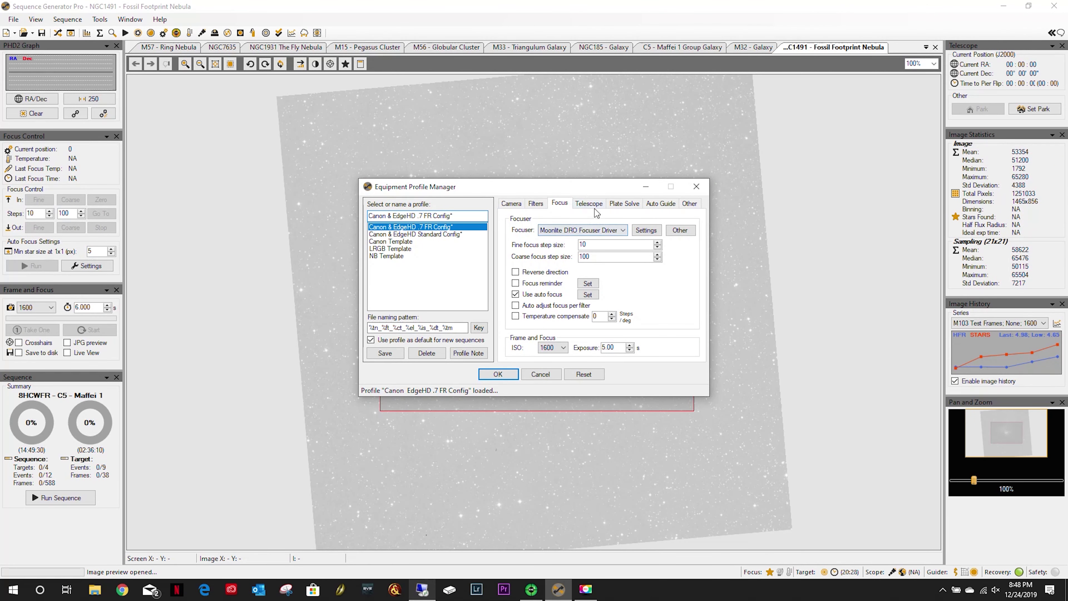
pyautogui.click(587, 294)
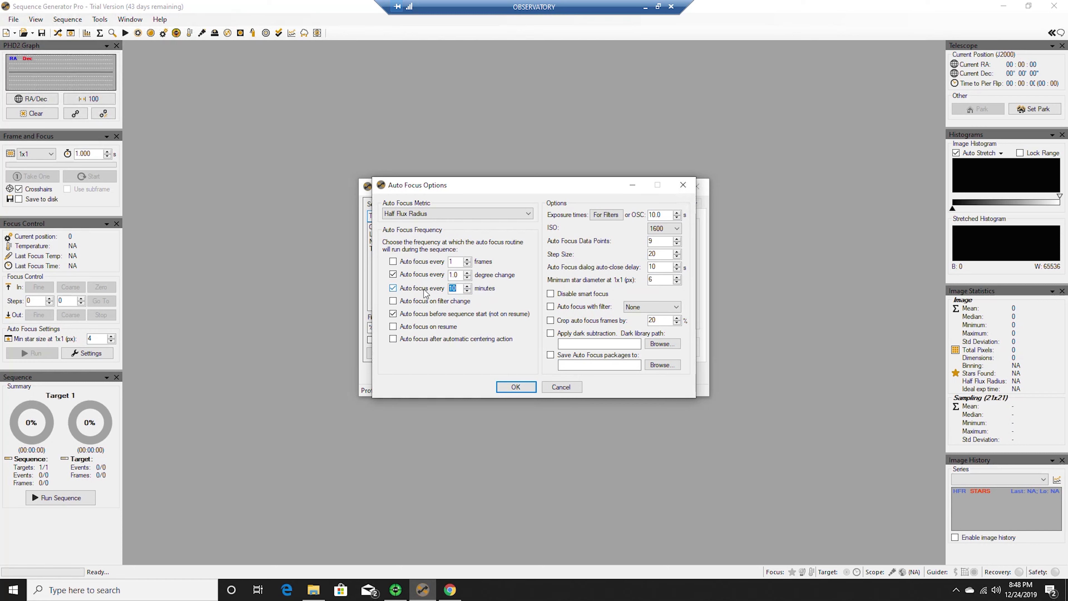
pyautogui.write('6')
pyautogui.click(393, 326)
pyautogui.click(393, 339)
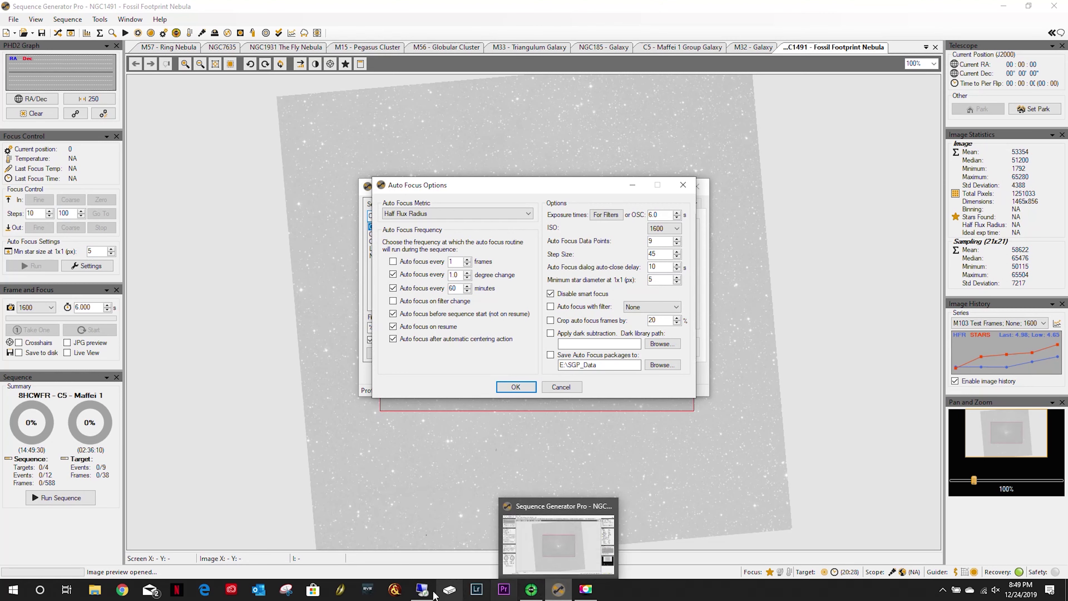
# Following the local reference profile, set the remote auto focus OSC exposure to 6 s and the step size to 45
pyautogui.moveTo(412, 596)
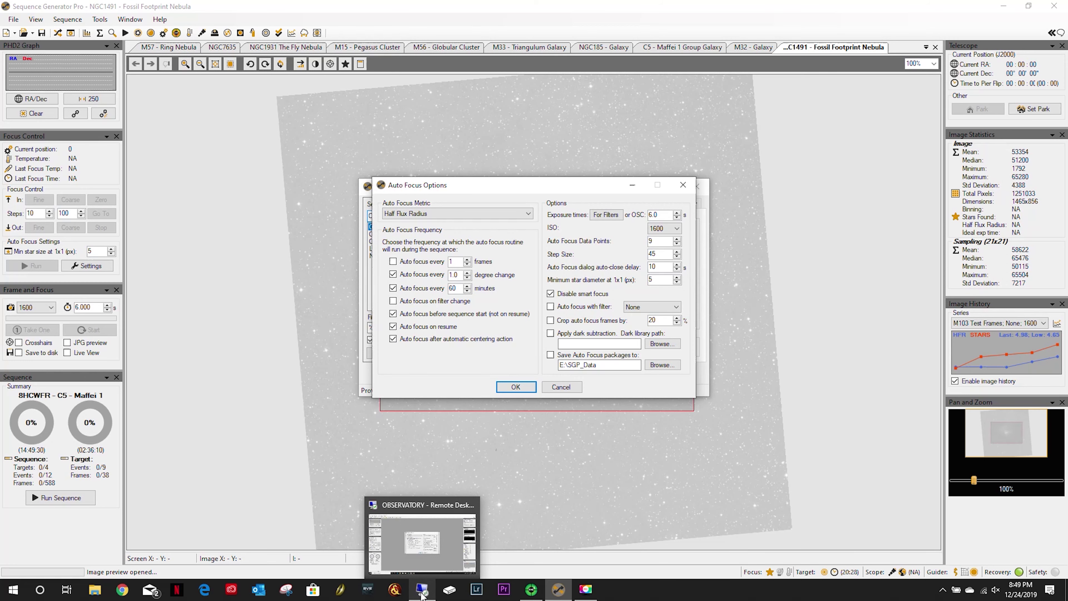
pyautogui.click(421, 594)
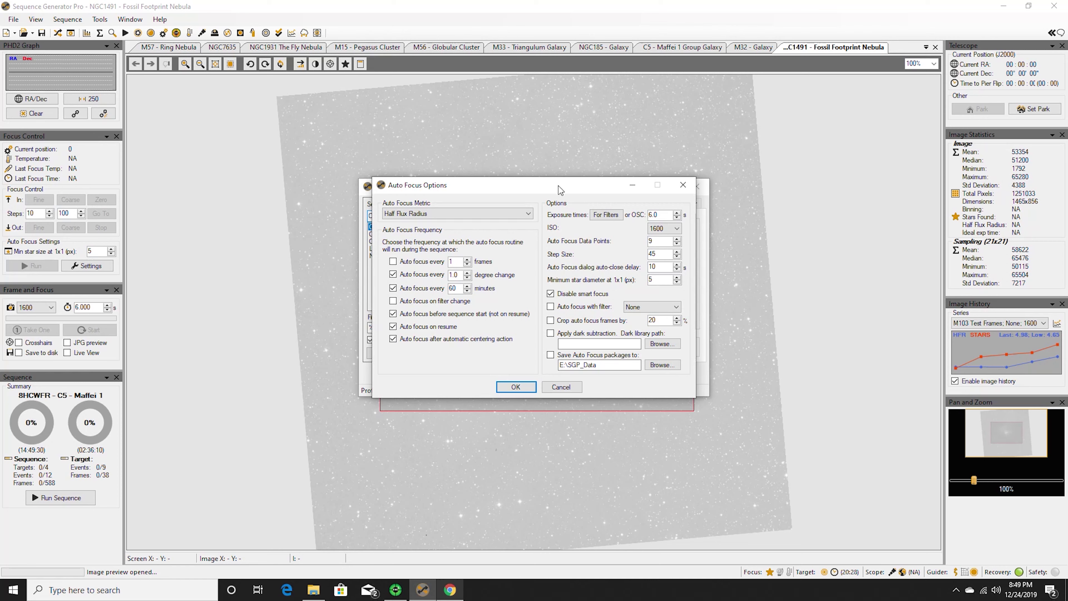
pyautogui.hotkey('alt', 'Tab')
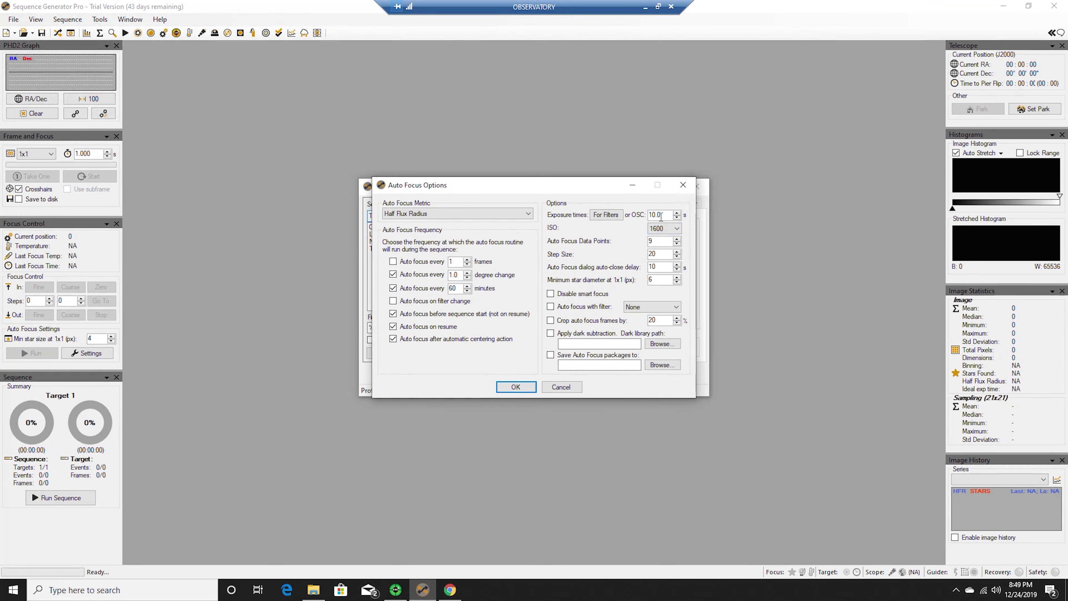
pyautogui.moveTo(664, 215)
pyautogui.click(647, 6)
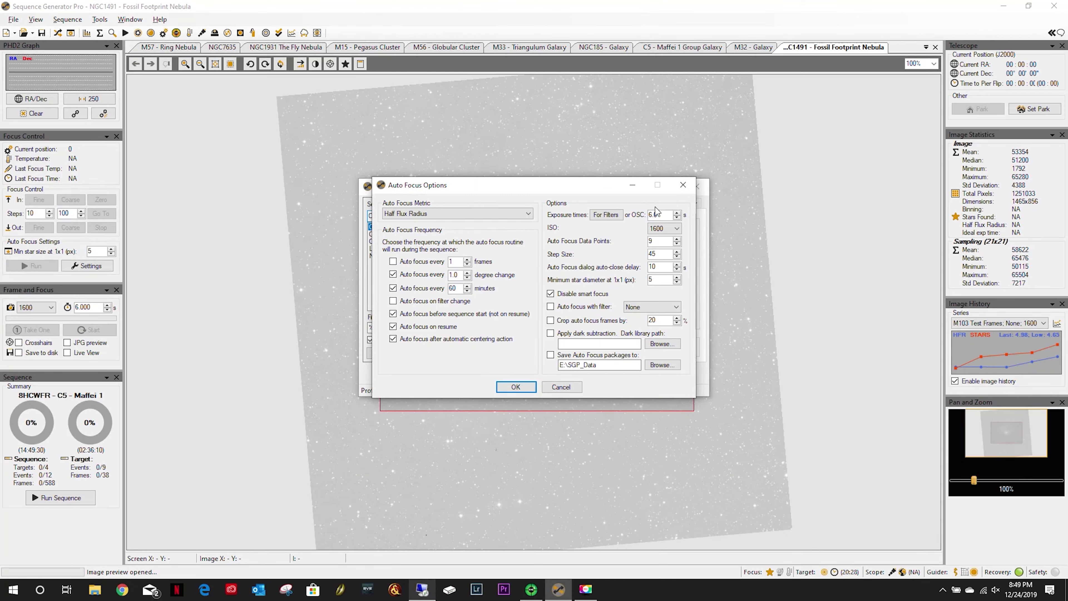
pyautogui.click(421, 589)
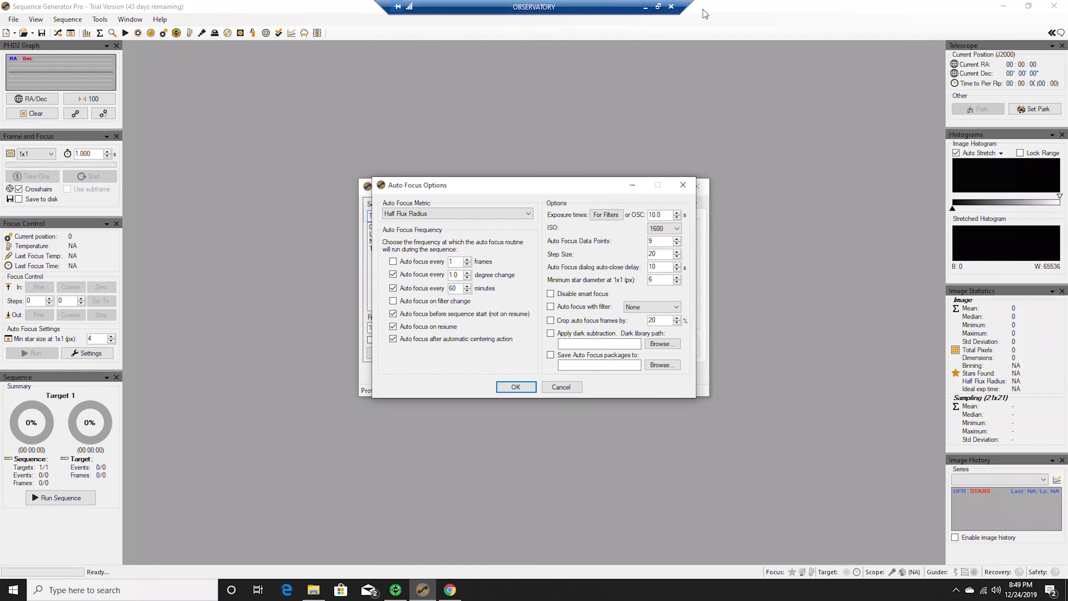
pyautogui.click(659, 214)
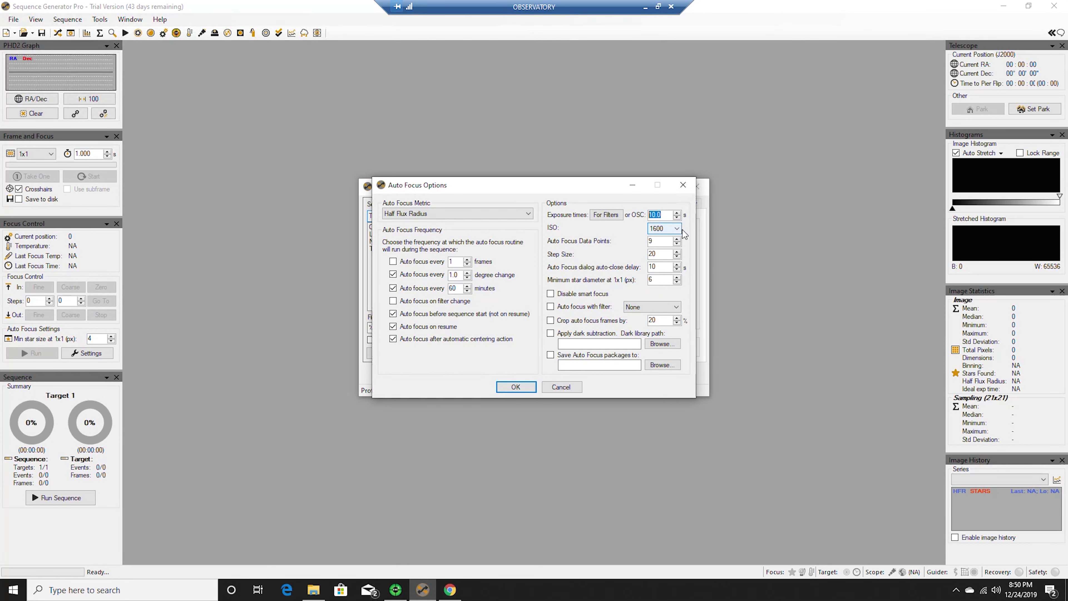
pyautogui.write('6')
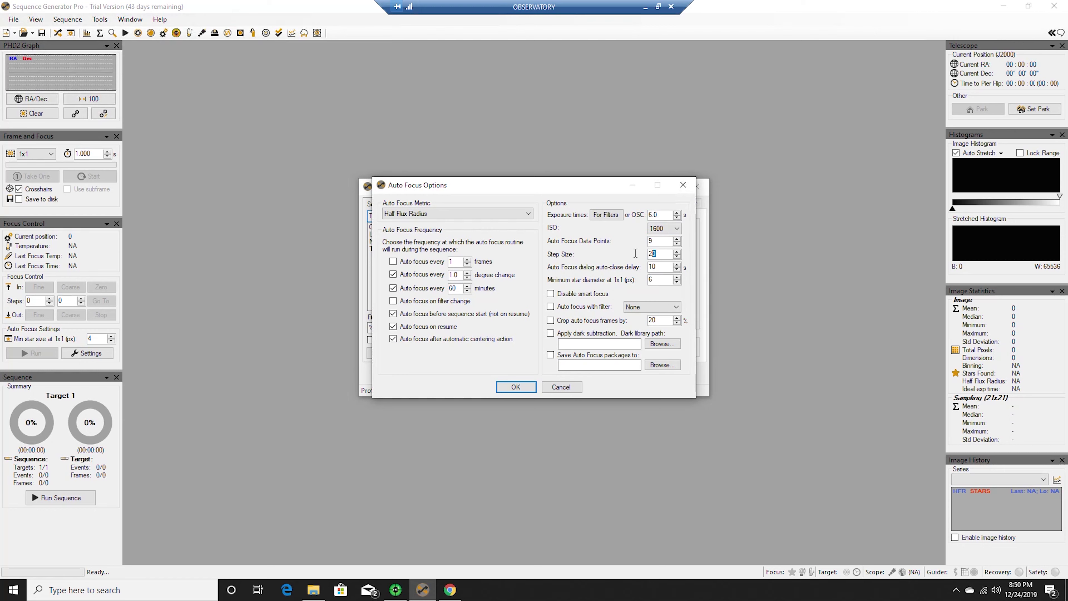
pyautogui.write('45')
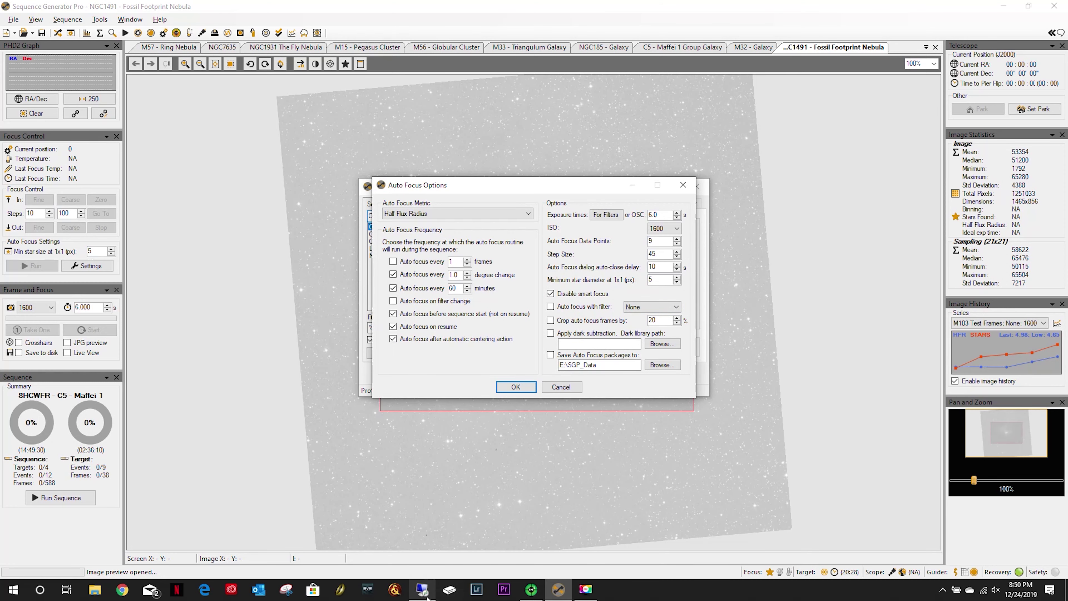
# Set the minimum star diameter to 5 px, disable smart focus, keep the Half Flux Radius metric, and accept the auto focus options
pyautogui.click(421, 589)
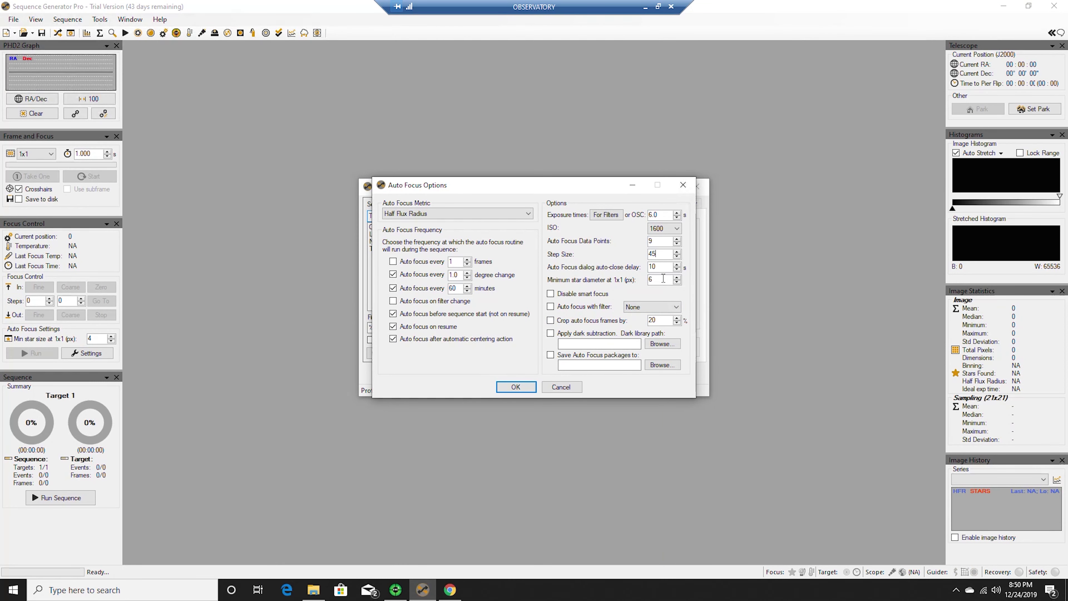
pyautogui.click(551, 294)
pyautogui.click(457, 213)
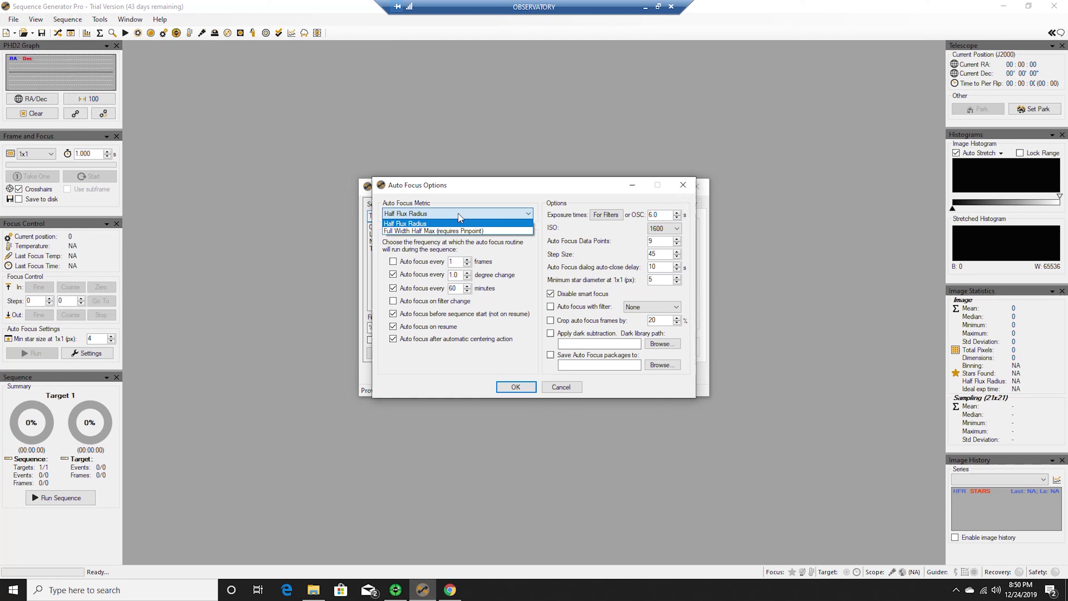
pyautogui.click(517, 356)
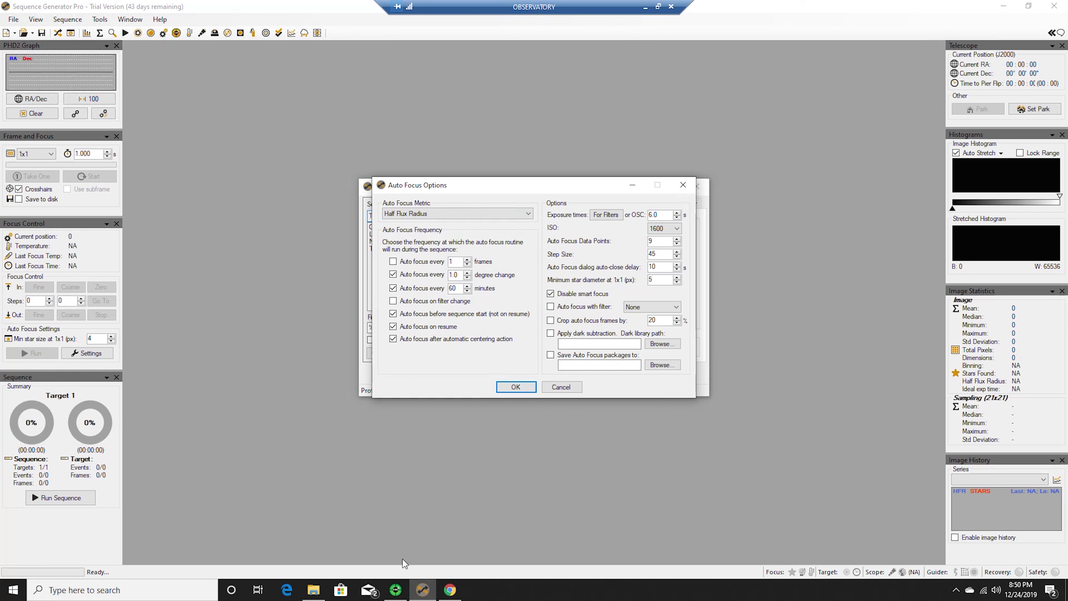
pyautogui.click(644, 8)
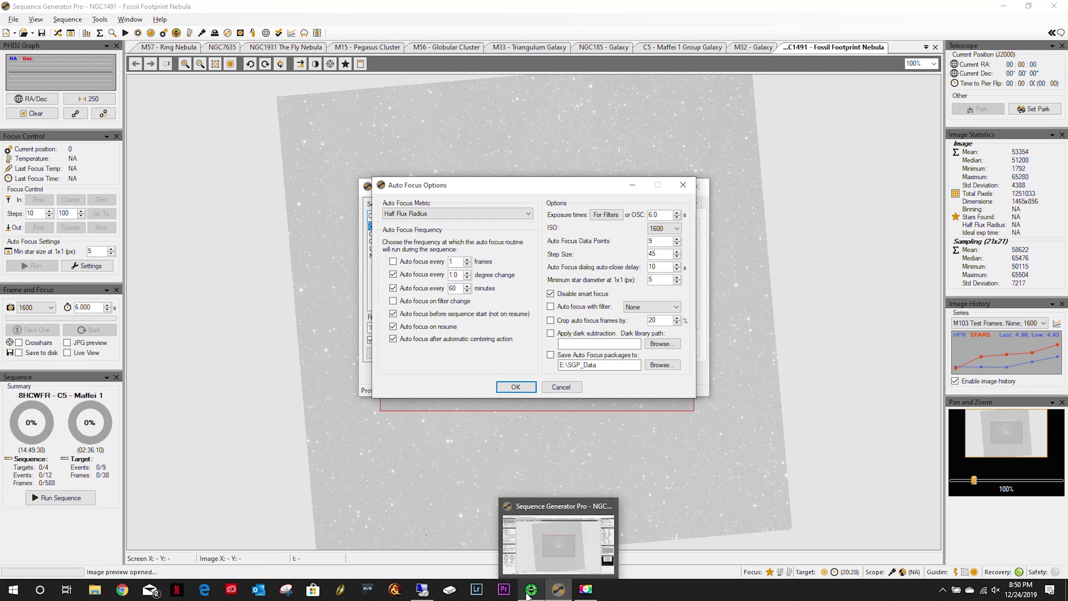
pyautogui.click(422, 589)
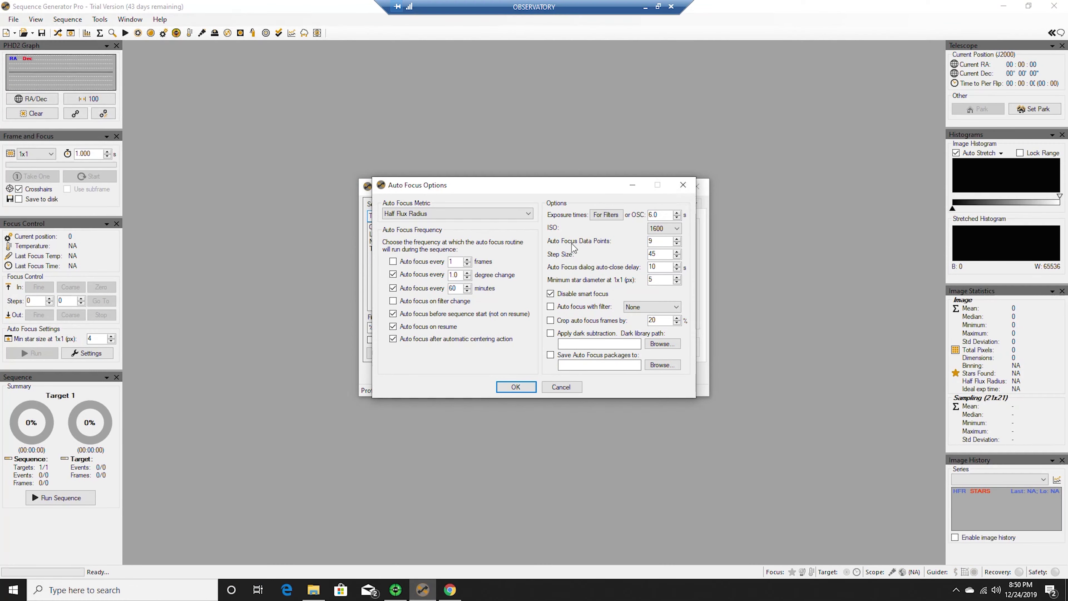
pyautogui.click(511, 392)
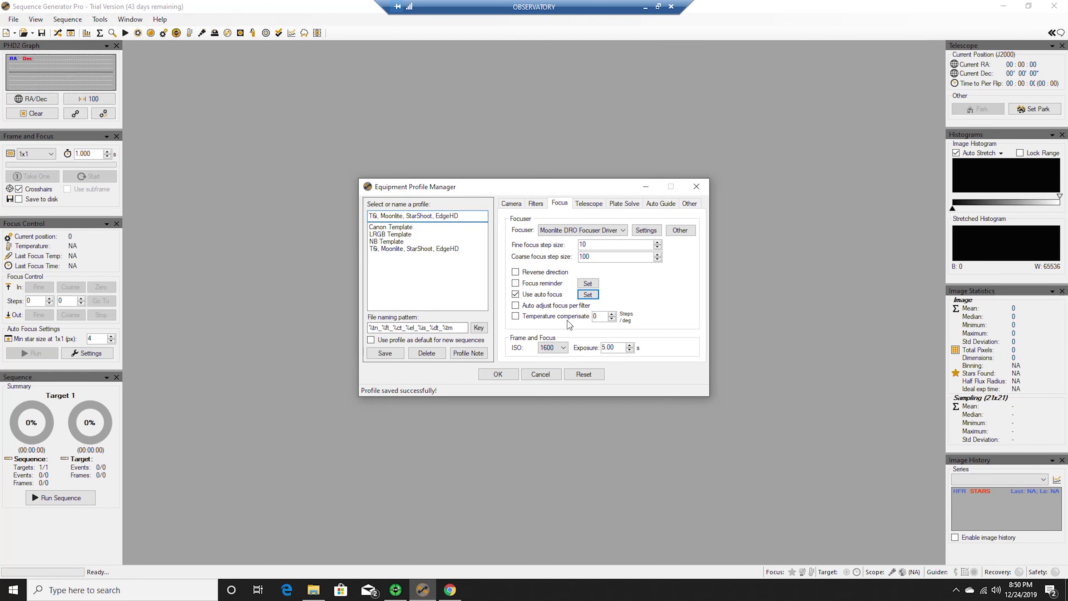
# Compare the telescope drivers offered in the remote profile with the telescope settings and drivers of the local reference profile
pyautogui.click(588, 205)
pyautogui.click(609, 227)
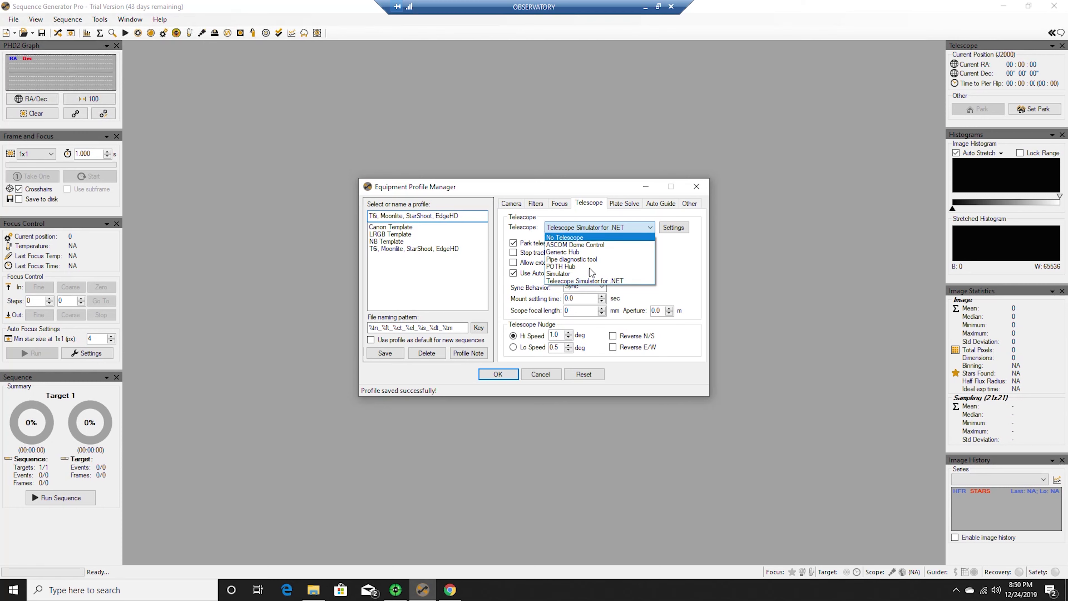
pyautogui.click(670, 257)
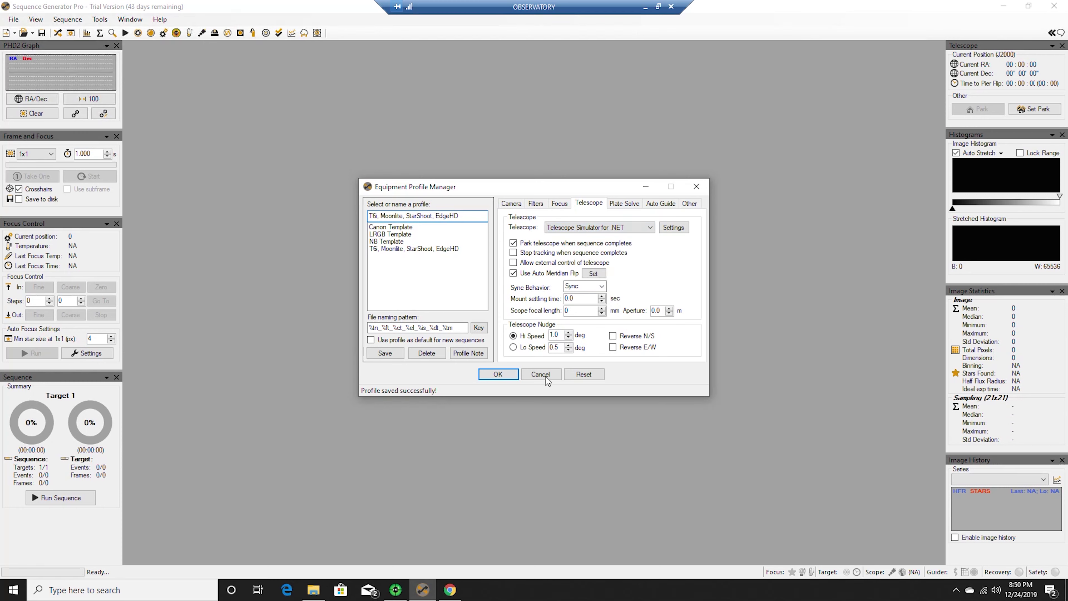
pyautogui.click(398, 591)
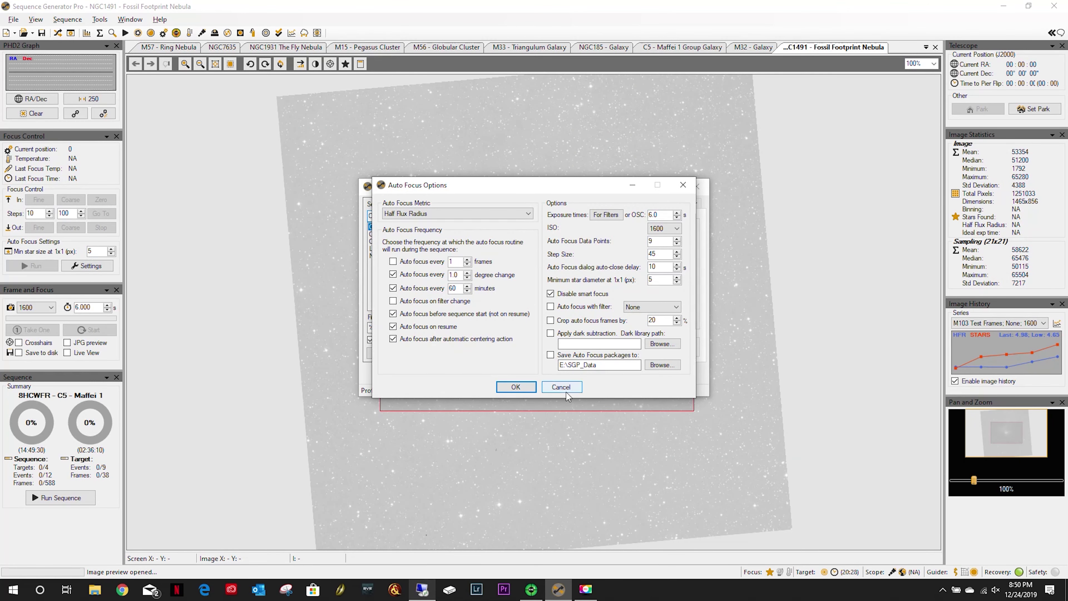
pyautogui.click(565, 391)
pyautogui.click(589, 203)
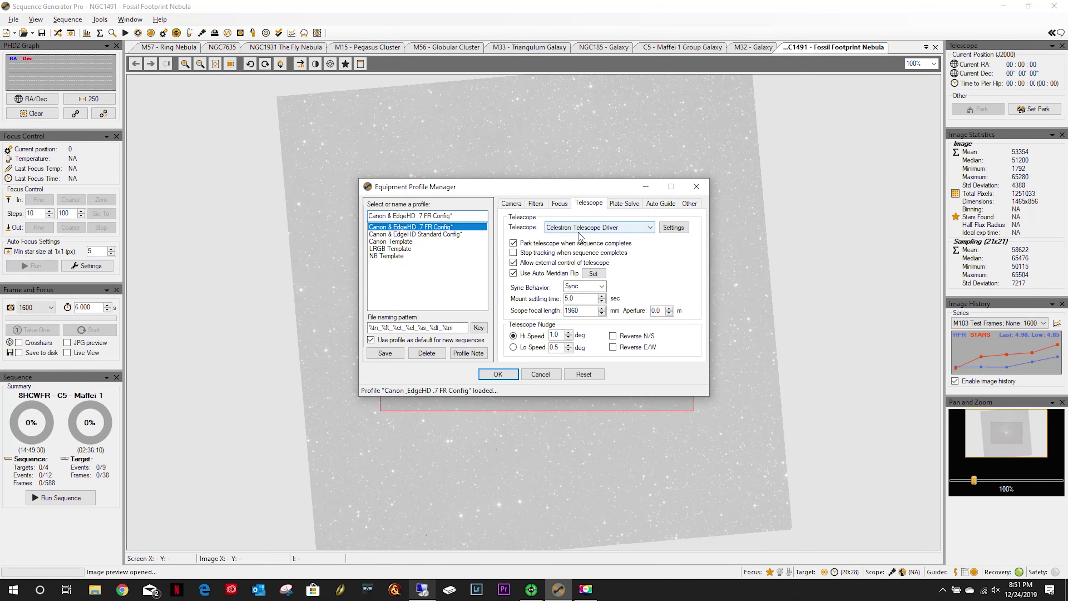
pyautogui.click(618, 228)
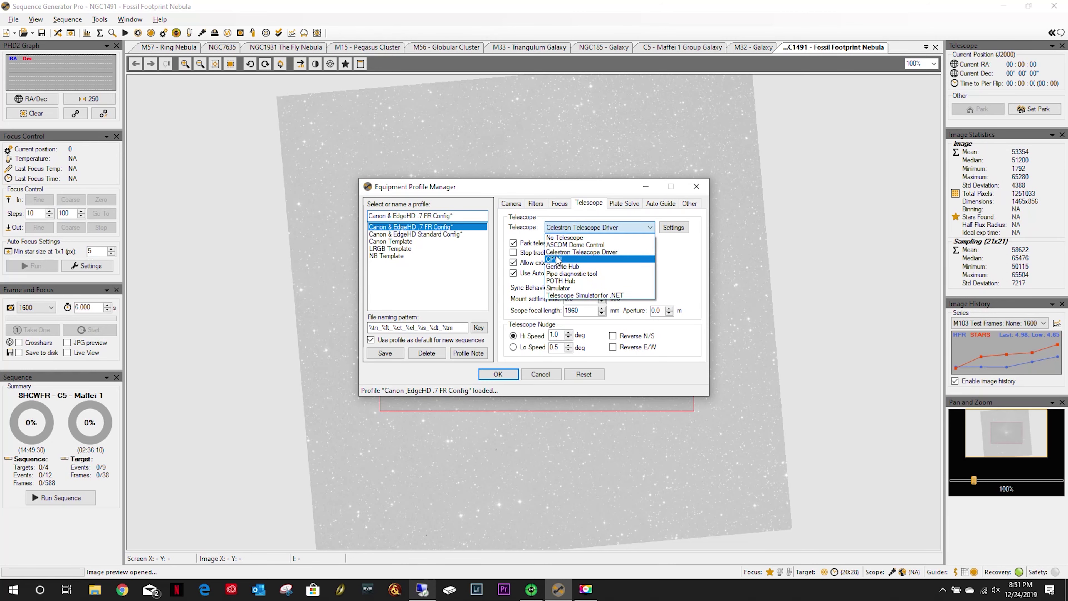
pyautogui.click(690, 257)
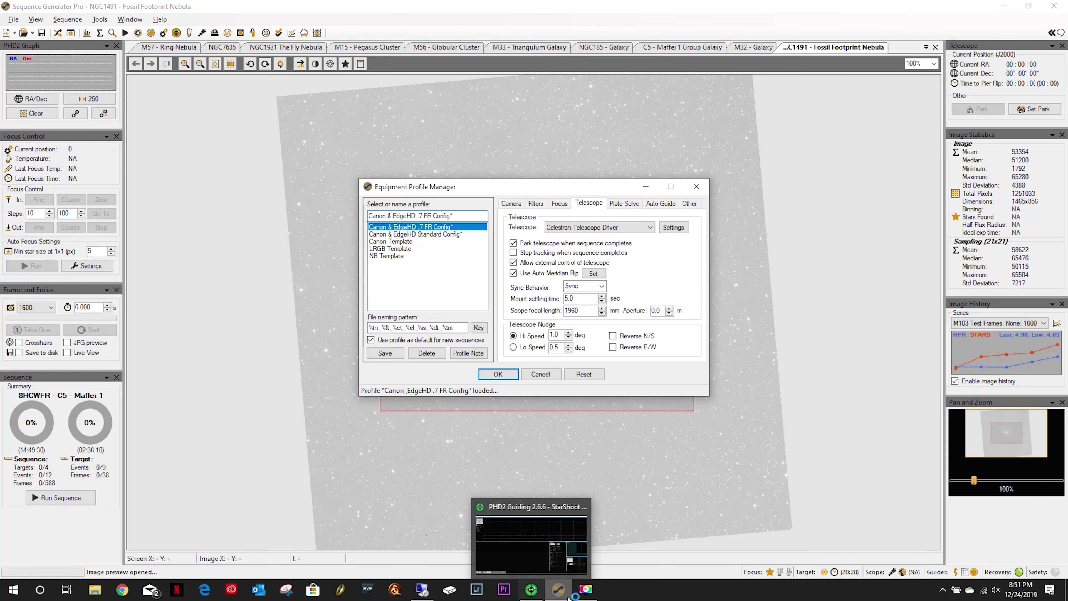
# Install the ASCOM Celestron Telescope and Focuser Driver in the remote session, skipping the release notes and the PDF
pyautogui.click(419, 590)
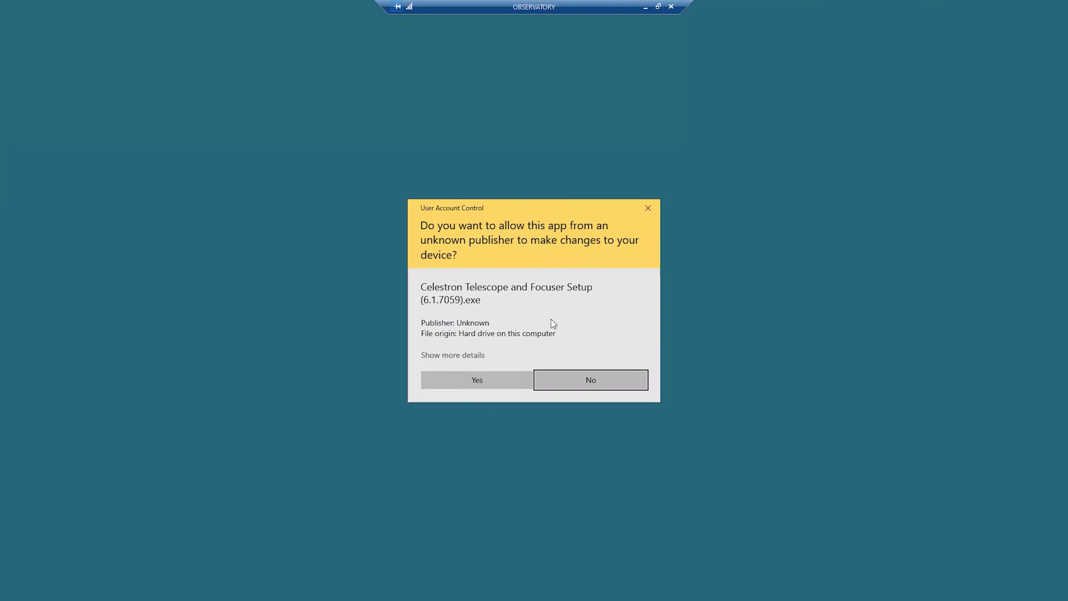
pyautogui.click(479, 379)
pyautogui.click(597, 383)
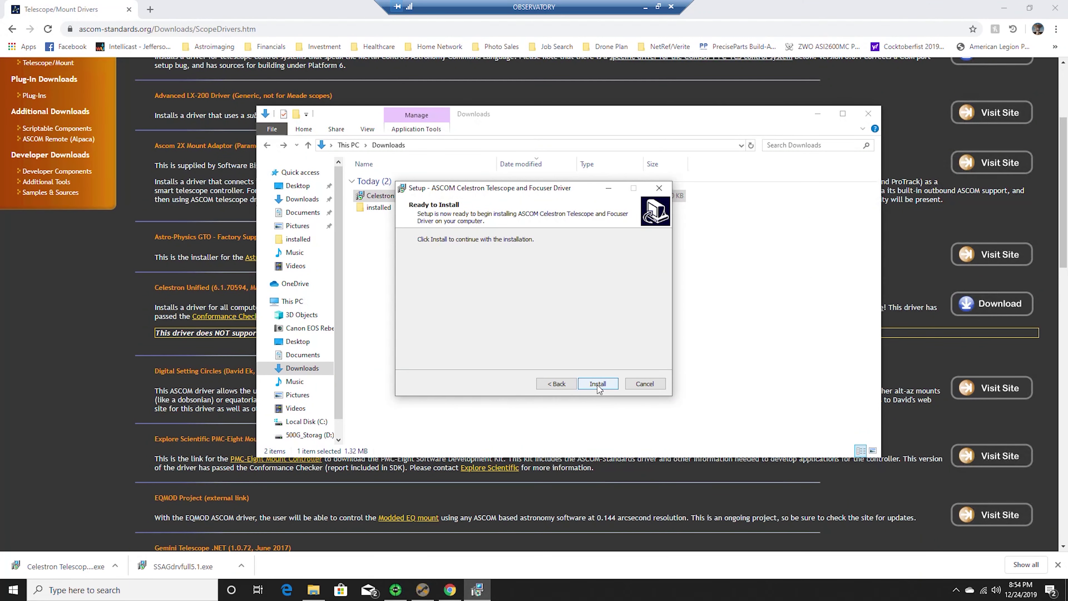
pyautogui.click(598, 385)
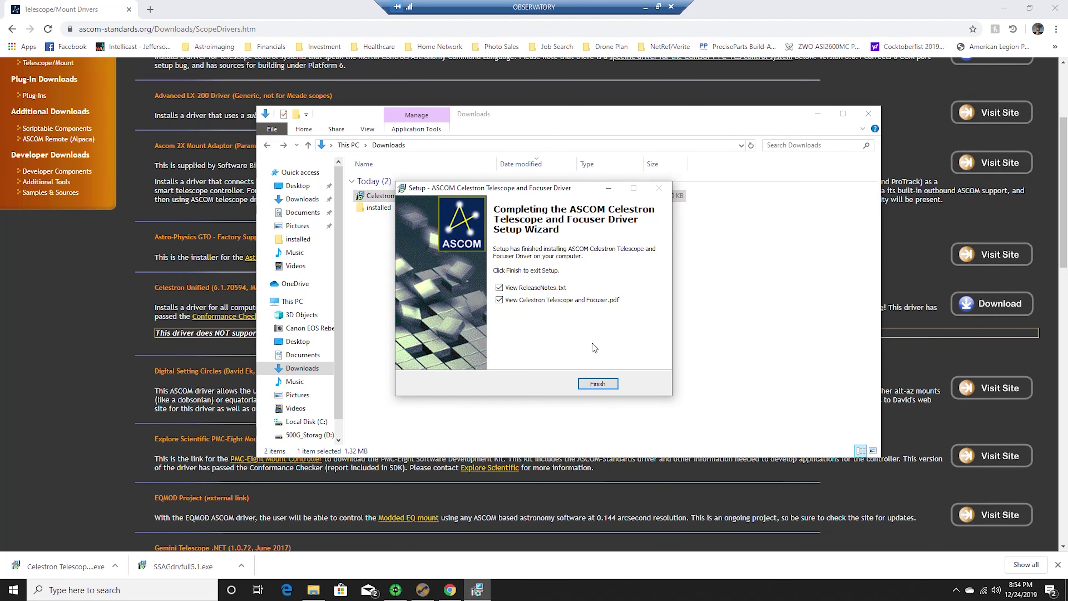
pyautogui.click(499, 299)
pyautogui.click(499, 288)
pyautogui.click(597, 383)
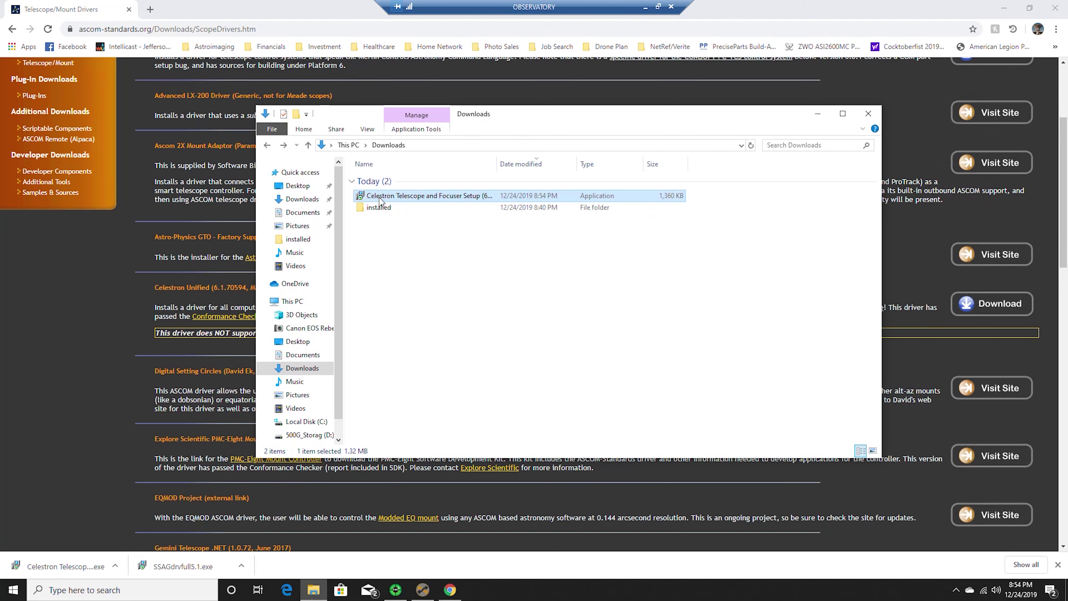
# Clear the Celestron installer out of Downloads, put the folder window away, and return to Sequence Generator Pro
pyautogui.press('Delete')
pyautogui.click(817, 113)
pyautogui.hotkey('alt', 'Tab')
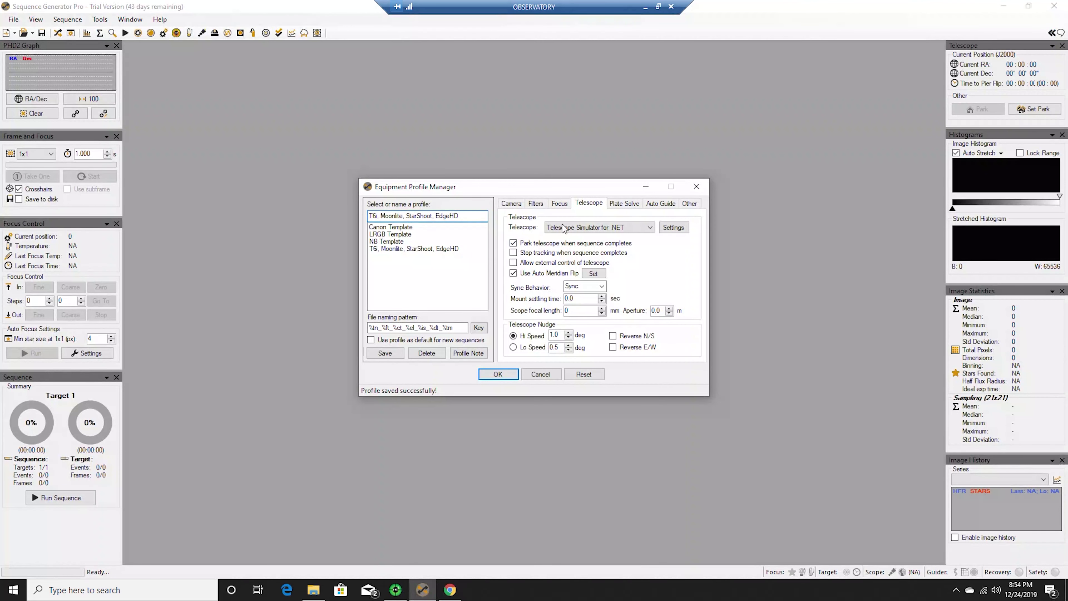
# Check the telescope driver choices again, save the equipment profile, and close the Equipment Profile Manager
pyautogui.click(580, 228)
pyautogui.click(563, 230)
pyautogui.click(379, 354)
pyautogui.click(696, 186)
# Restart Sequence Generator Pro and close its untitled sequence
pyautogui.click(1056, 9)
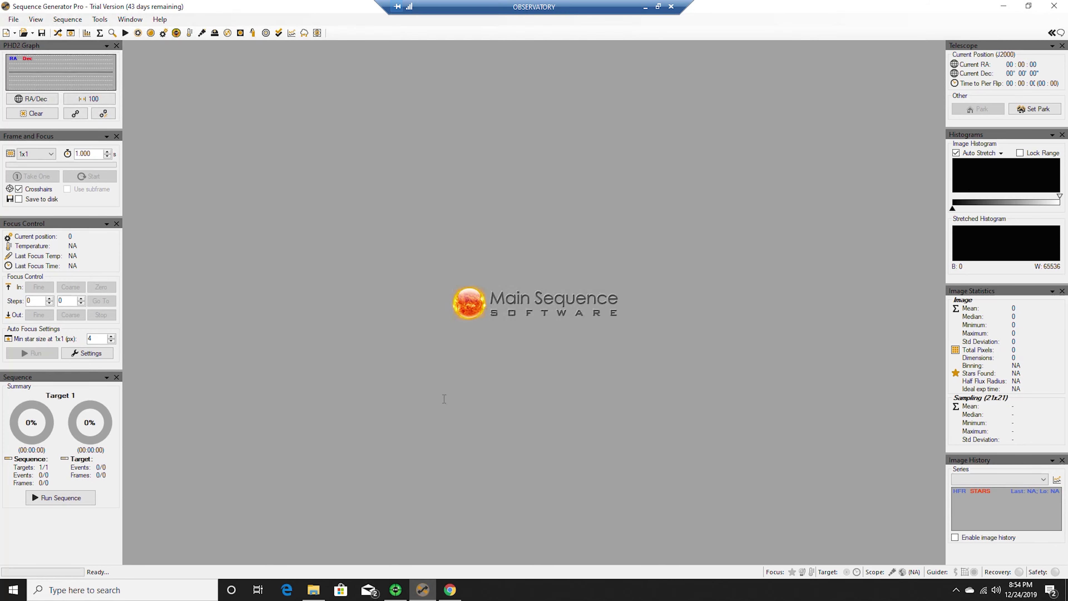
pyautogui.click(1003, 7)
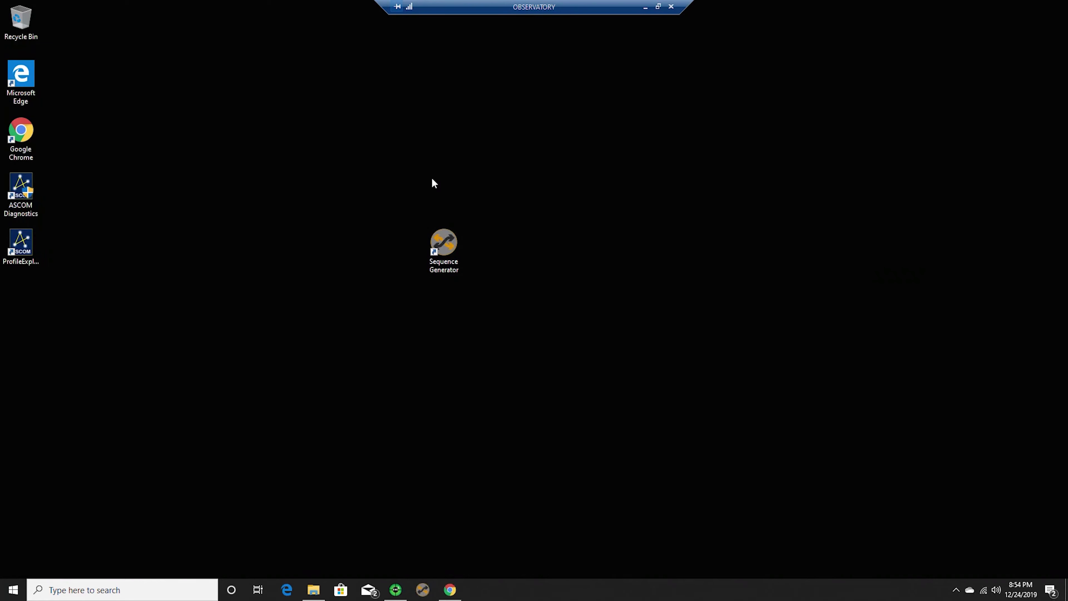
pyautogui.doubleClick(444, 246)
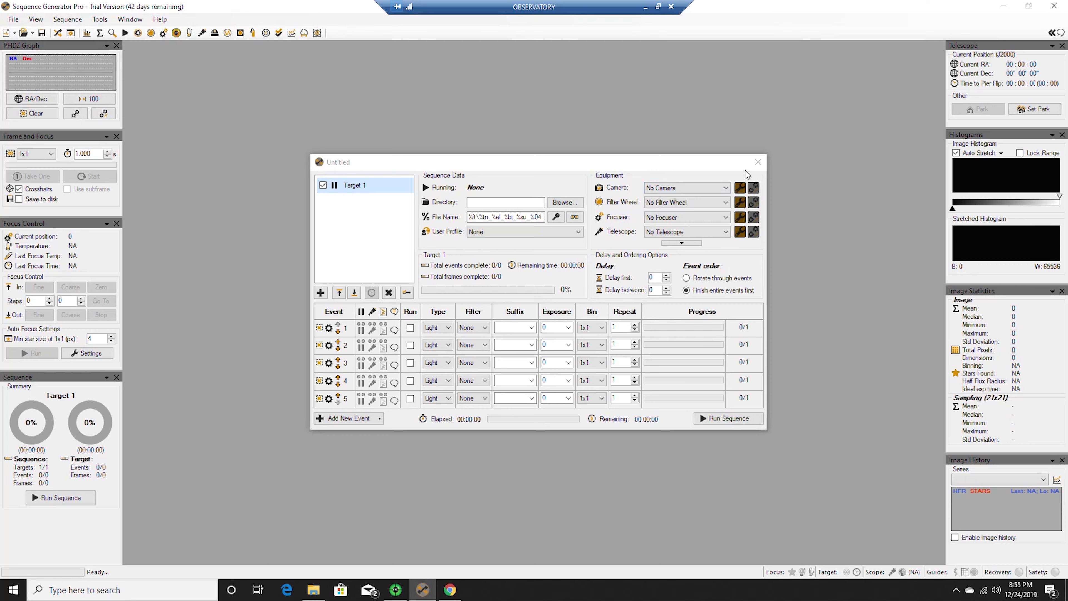
pyautogui.click(758, 161)
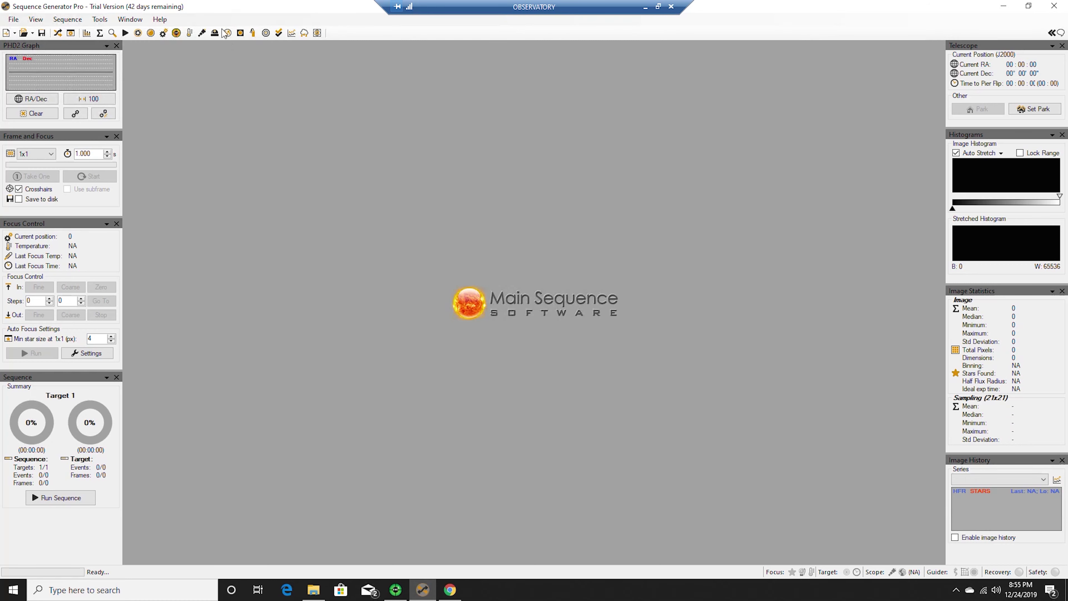
# Load the "T6i, Moonlite, StarShoot, EdgeHD" profile in the Equipment Profile Manager and choose Celestron Telescope Driver as its telescope
pyautogui.click(100, 19)
pyautogui.click(420, 191)
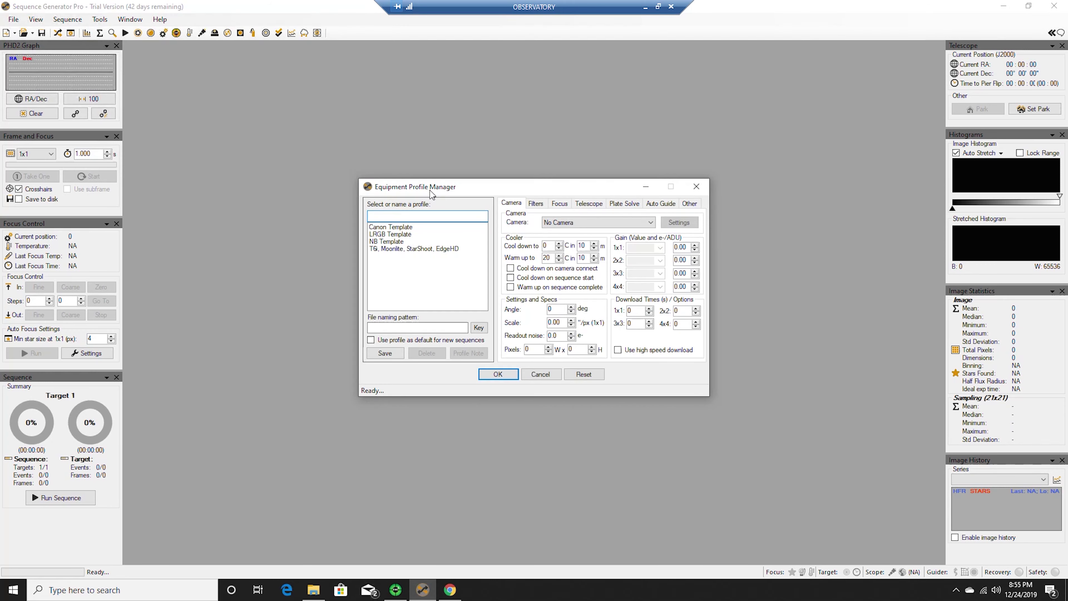
pyautogui.click(421, 249)
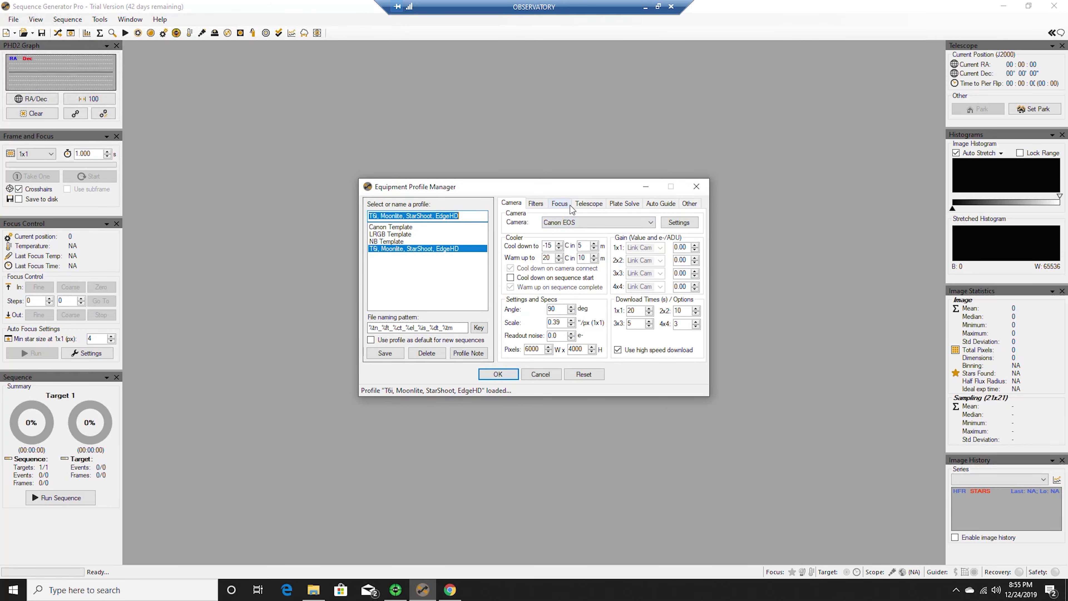
pyautogui.click(556, 204)
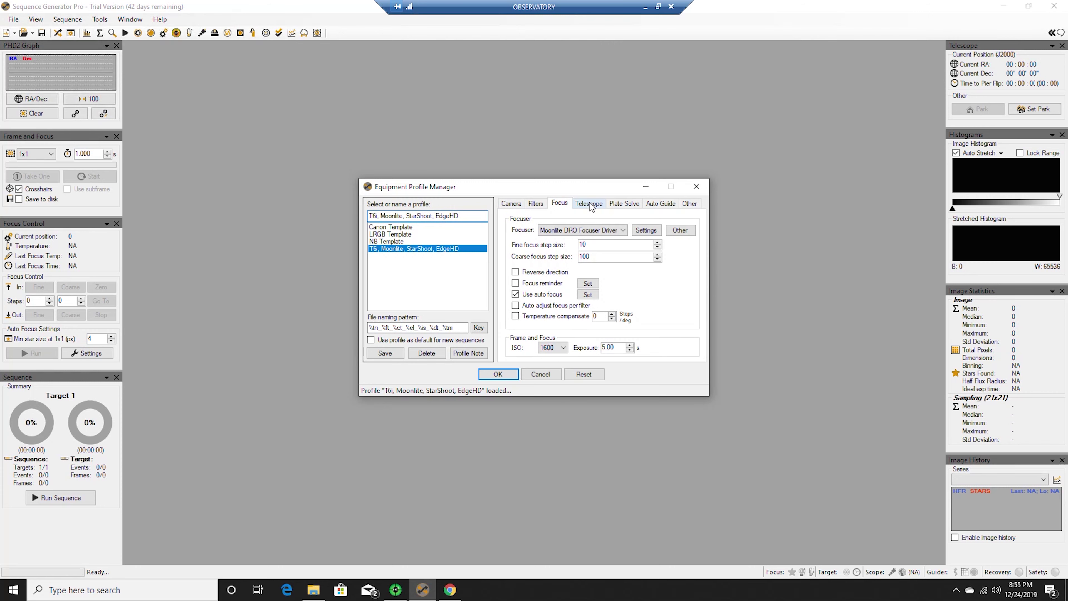
pyautogui.click(591, 206)
pyautogui.click(572, 226)
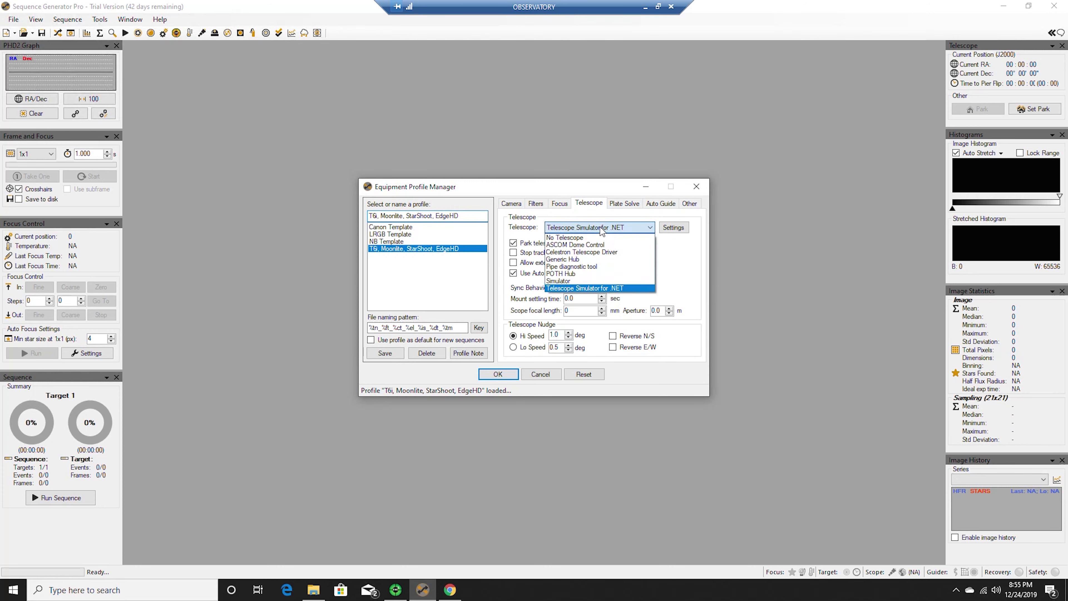
pyautogui.click(574, 252)
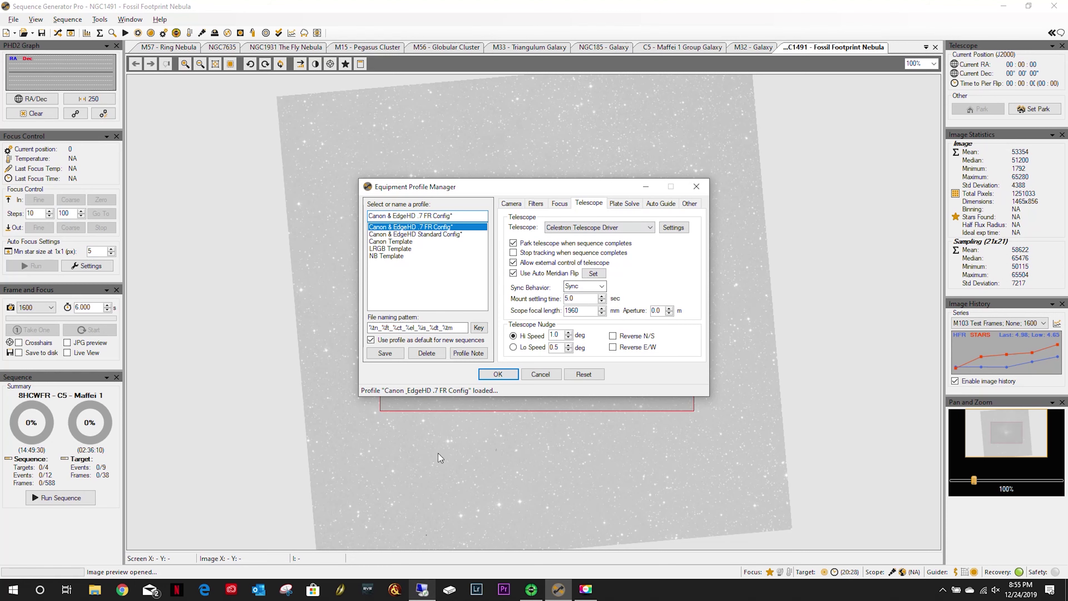
# Allow external control of the telescope and enable Wait For Meridian in the auto meridian flip options
pyautogui.moveTo(530, 592)
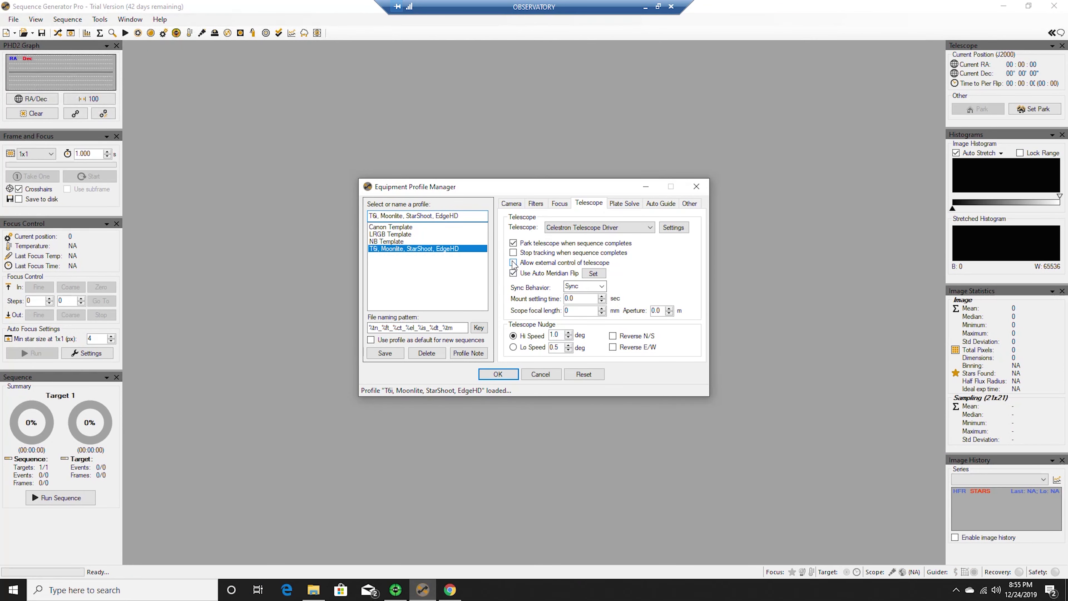
pyautogui.click(593, 273)
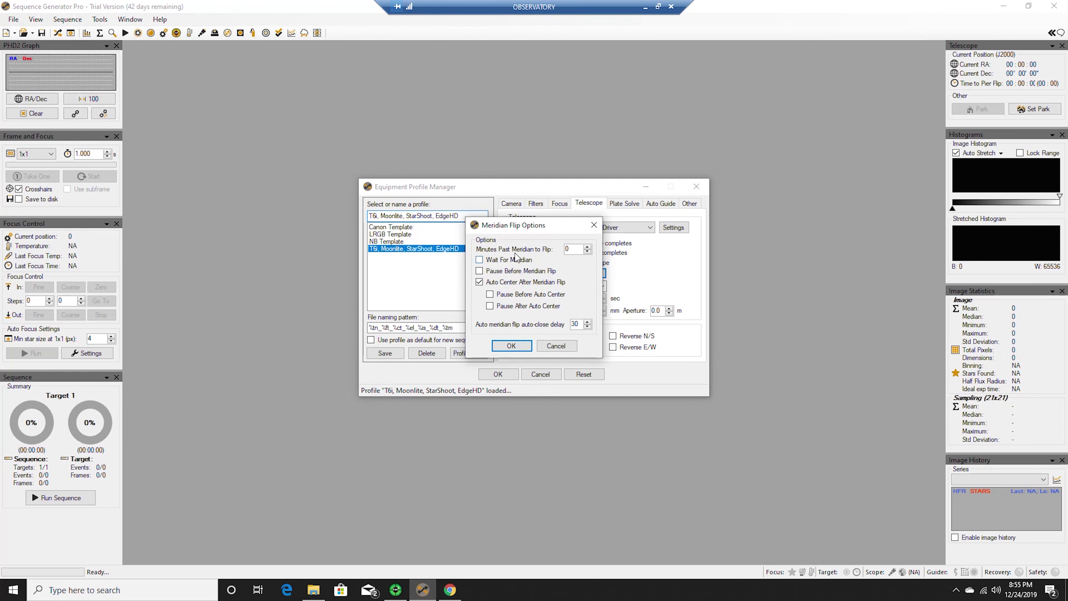
pyautogui.click(480, 260)
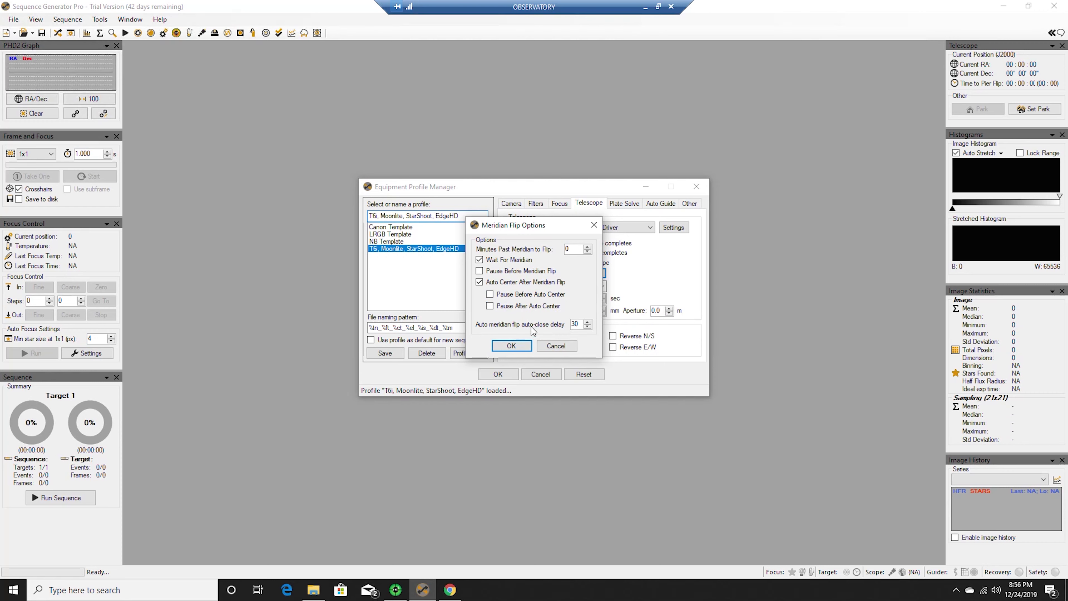
pyautogui.click(514, 346)
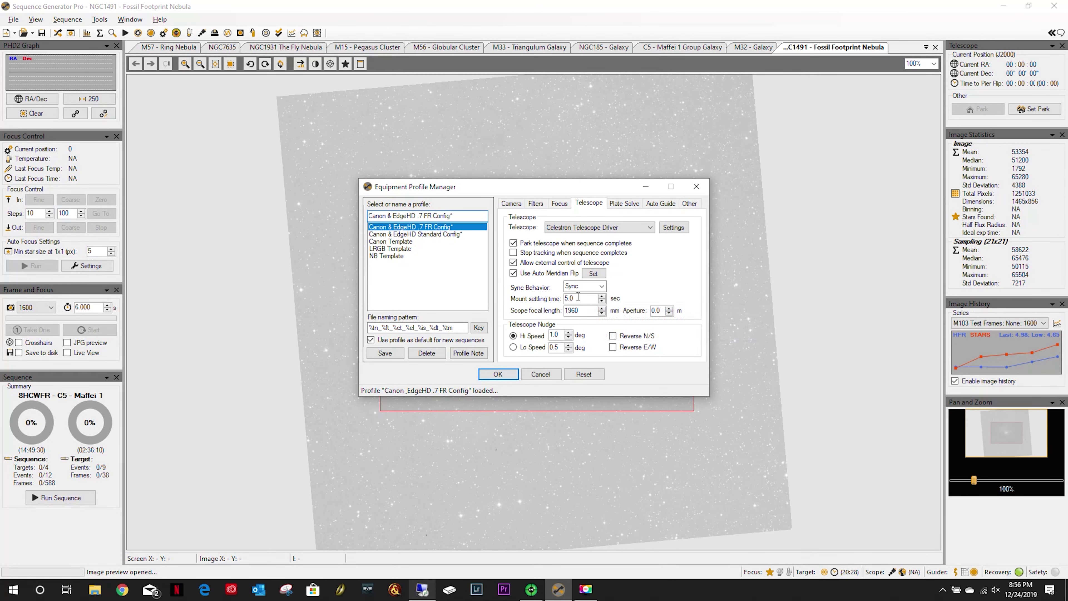
# Set the mount settling time to 5.0 sec and the scope focal length to 1960 mm
pyautogui.moveTo(578, 295)
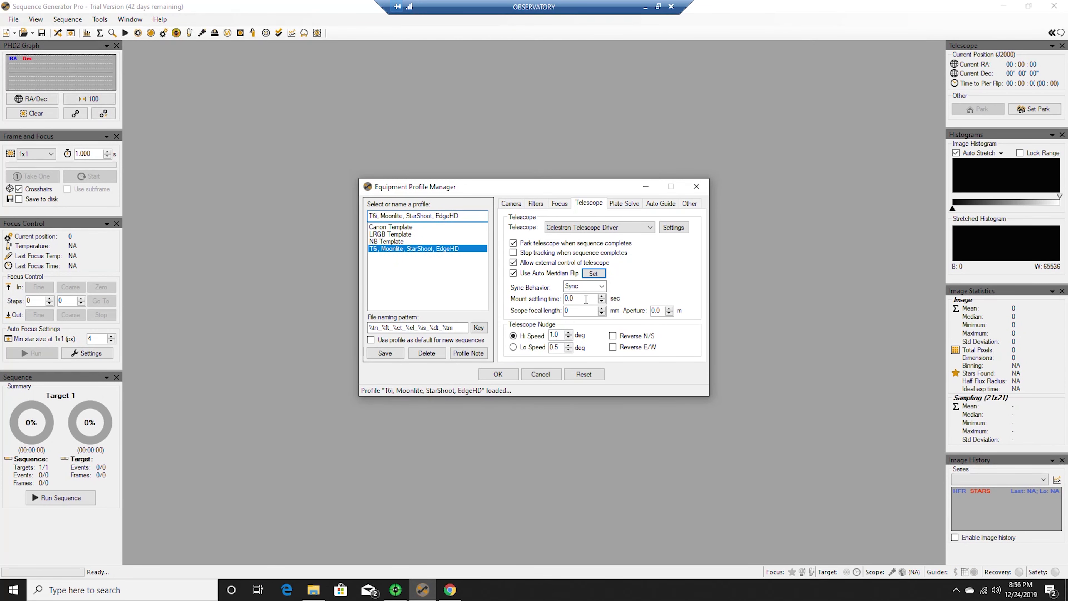
pyautogui.click(586, 299)
pyautogui.click(578, 310)
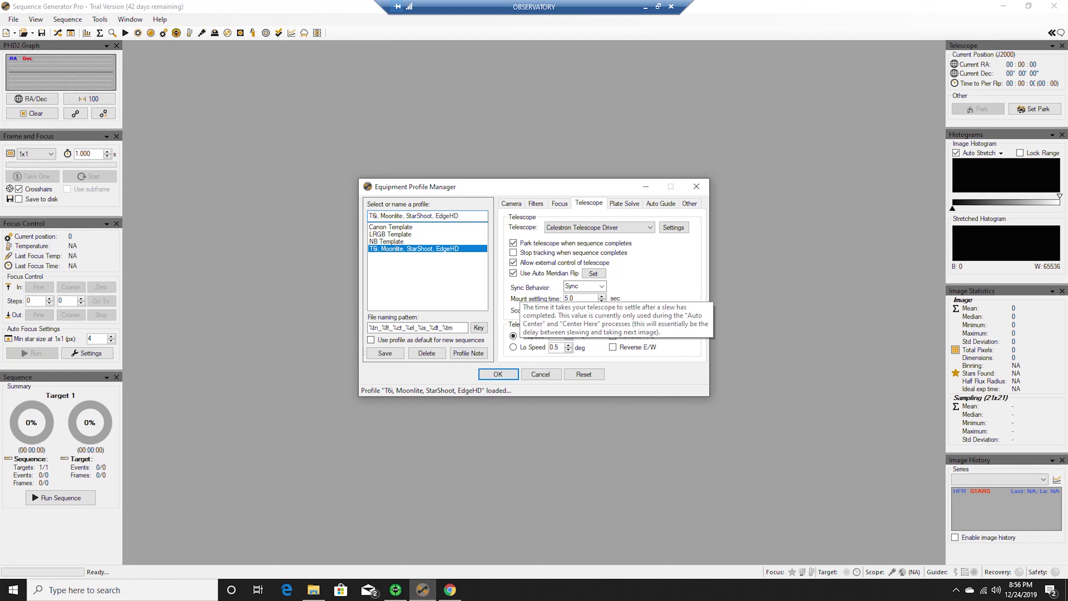
pyautogui.write('1960')
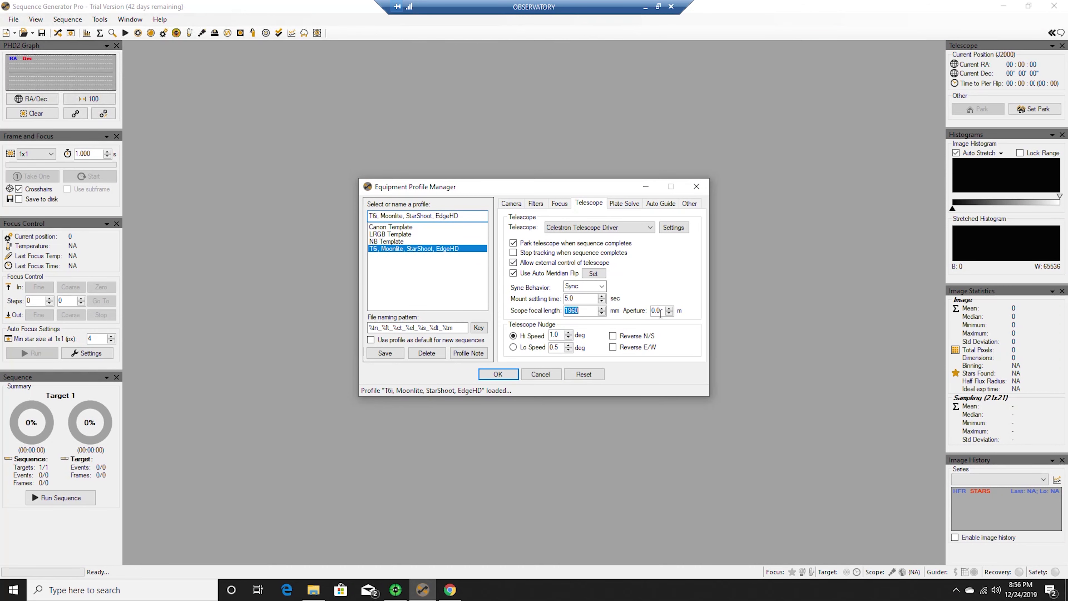
# Compare the aperture setting with the local computer's profile, return to the remote session, and save the equipment profile
pyautogui.click(660, 313)
pyautogui.click(433, 594)
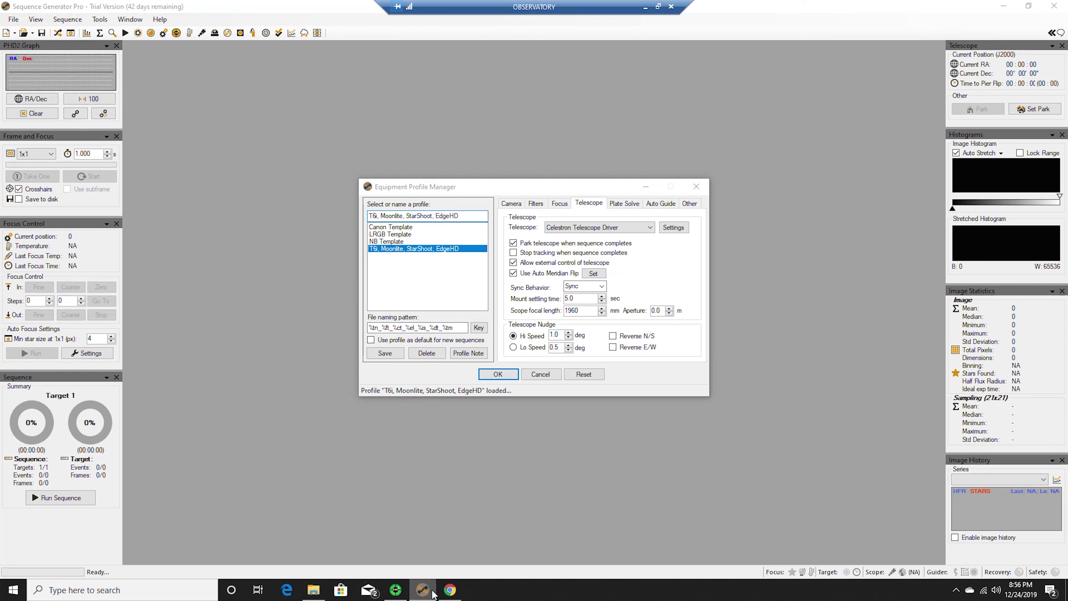
pyautogui.click(646, 7)
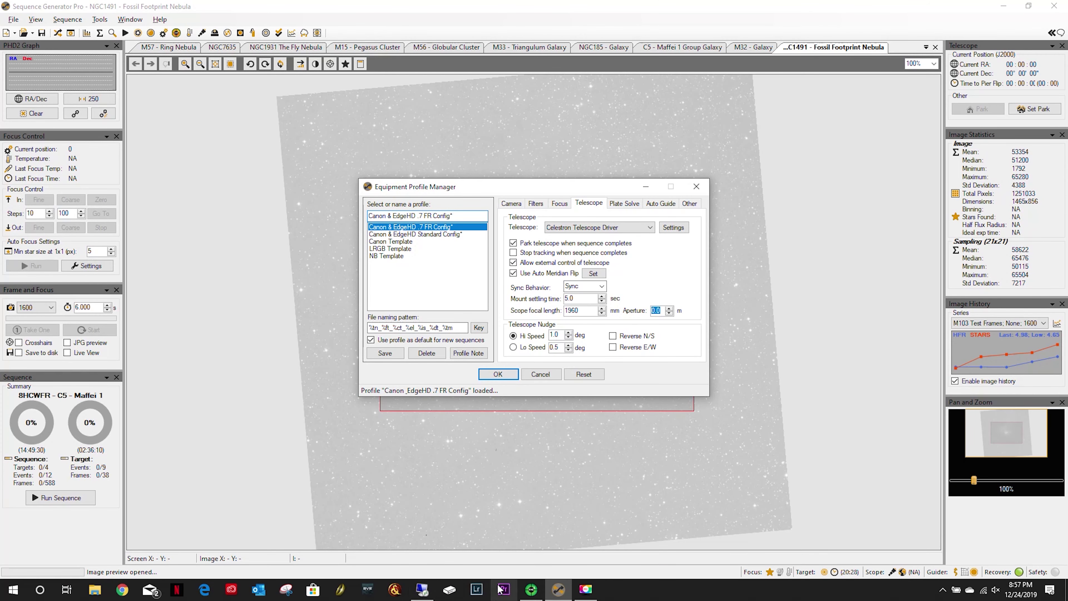
pyautogui.click(419, 543)
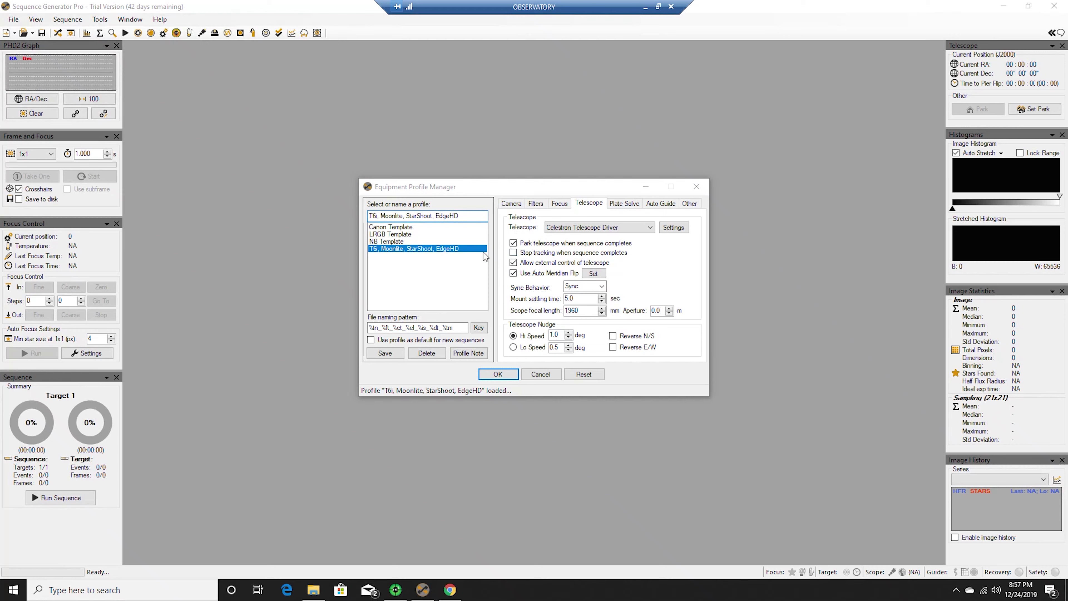
pyautogui.click(385, 352)
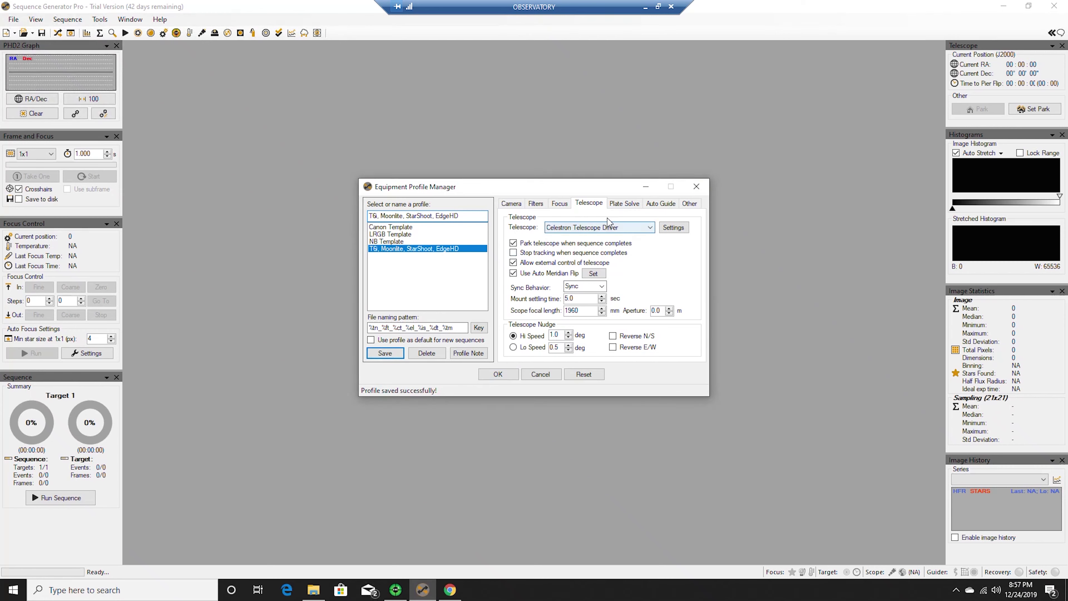
# Open the PlateSolve2 settings from the profile's plate solve options and bring up its catalog directory configuration
pyautogui.click(624, 203)
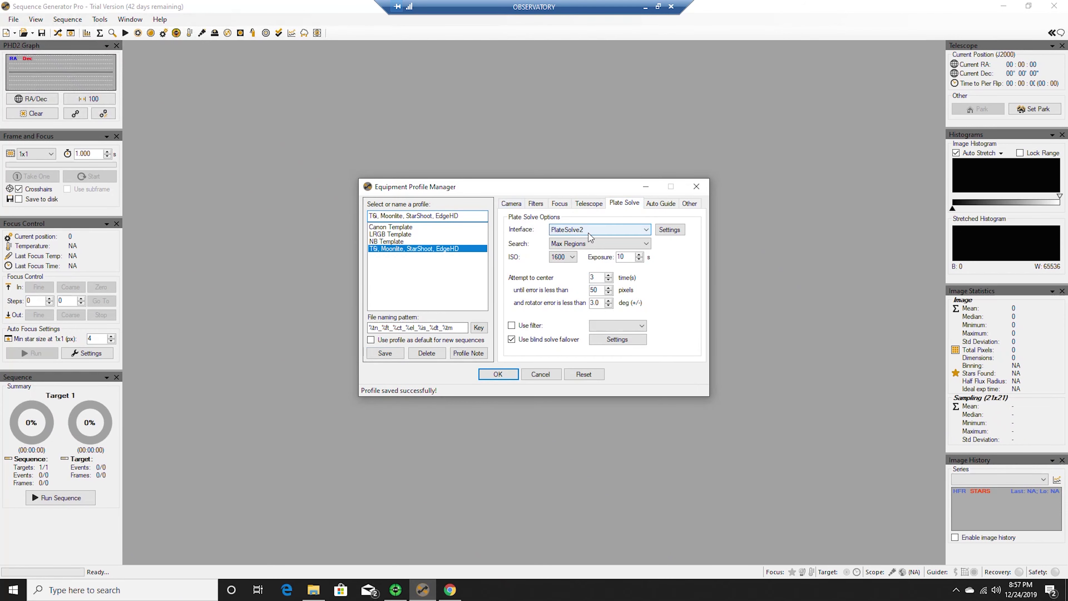
pyautogui.click(669, 229)
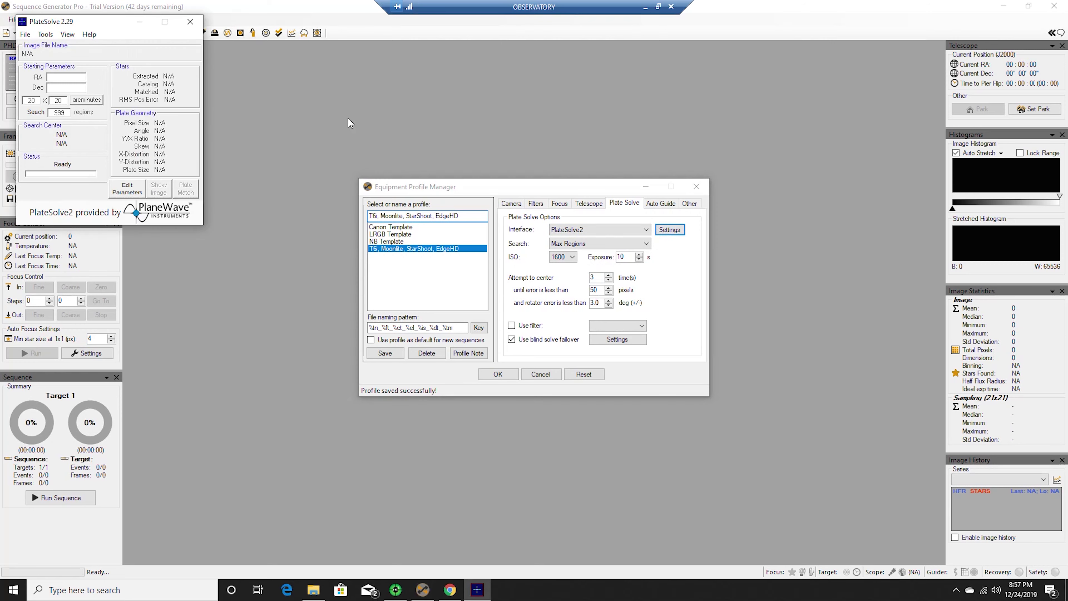
pyautogui.click(45, 34)
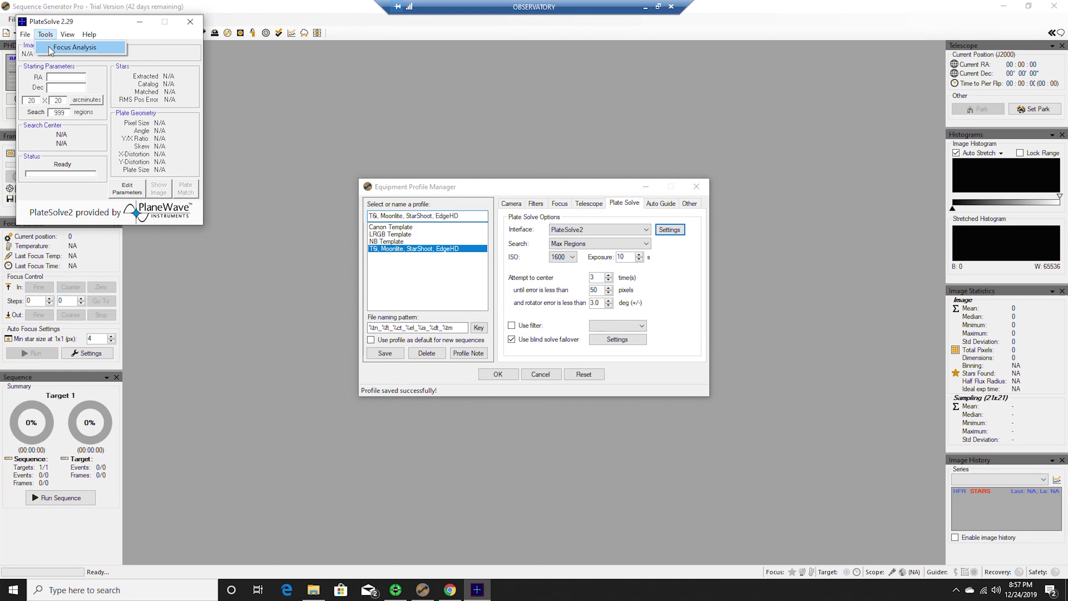
pyautogui.moveTo(29, 35)
pyautogui.click(42, 77)
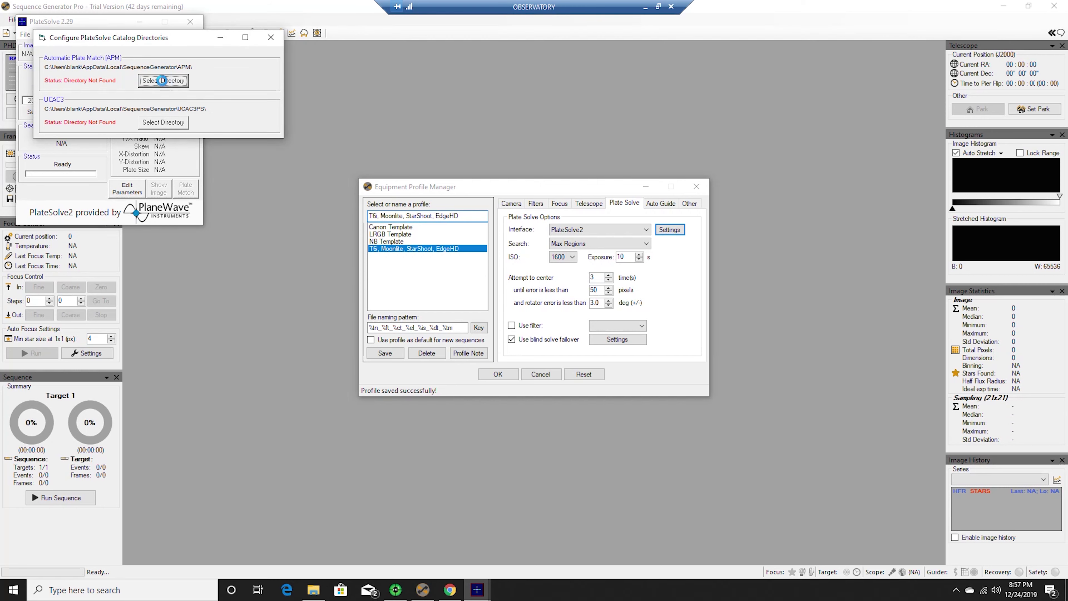
# Set the Automatic Plate Match (APM) catalog directory to the APM folder in C:\Program Files (x86)\Starry Ridge
pyautogui.click(167, 81)
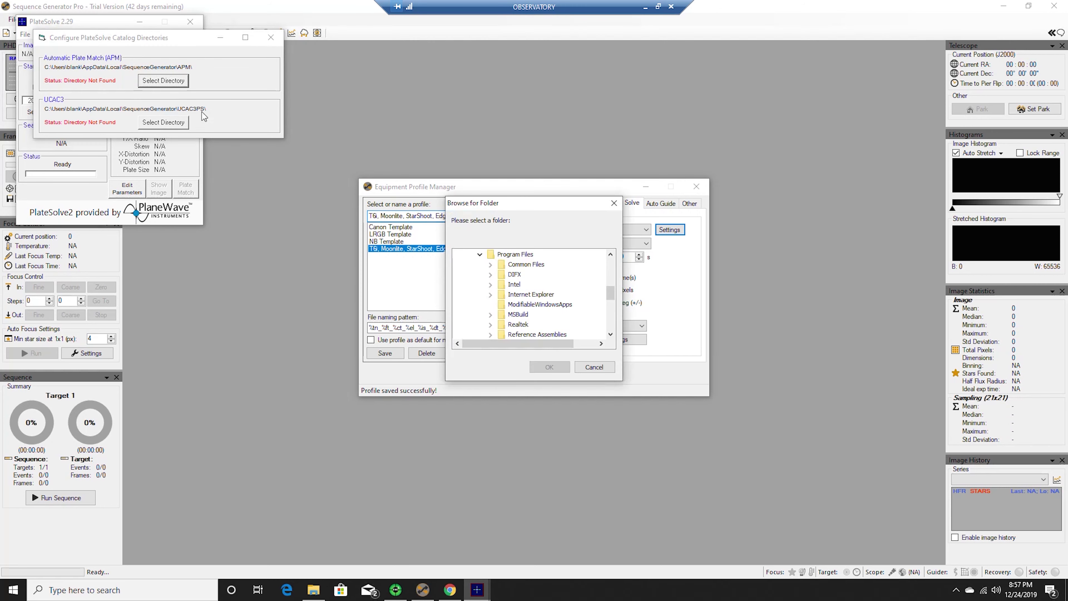
pyautogui.click(479, 254)
pyautogui.click(490, 286)
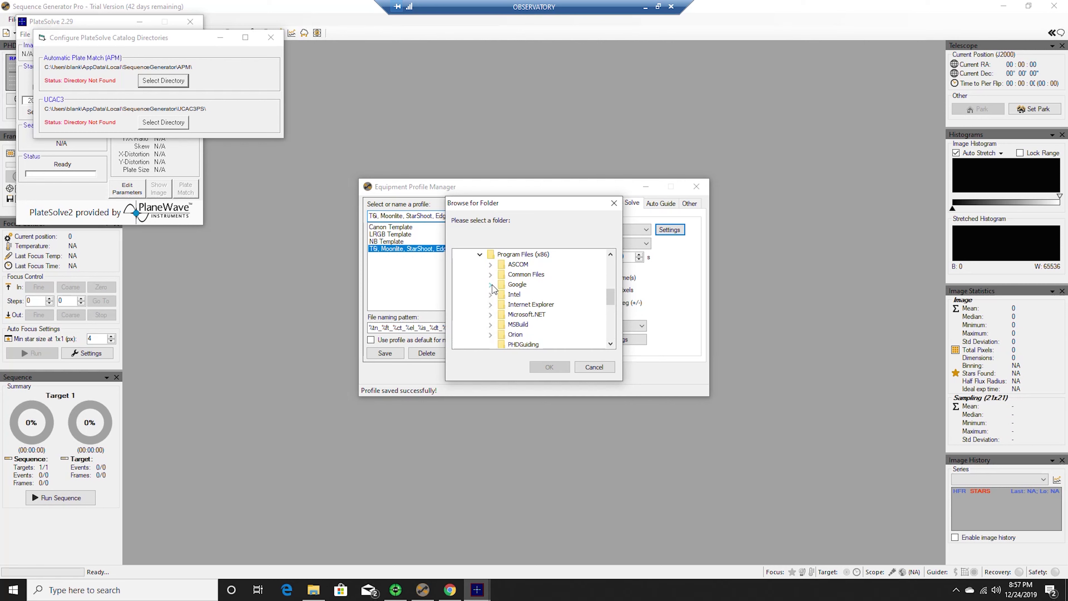
pyautogui.scroll(-2, 512, 296)
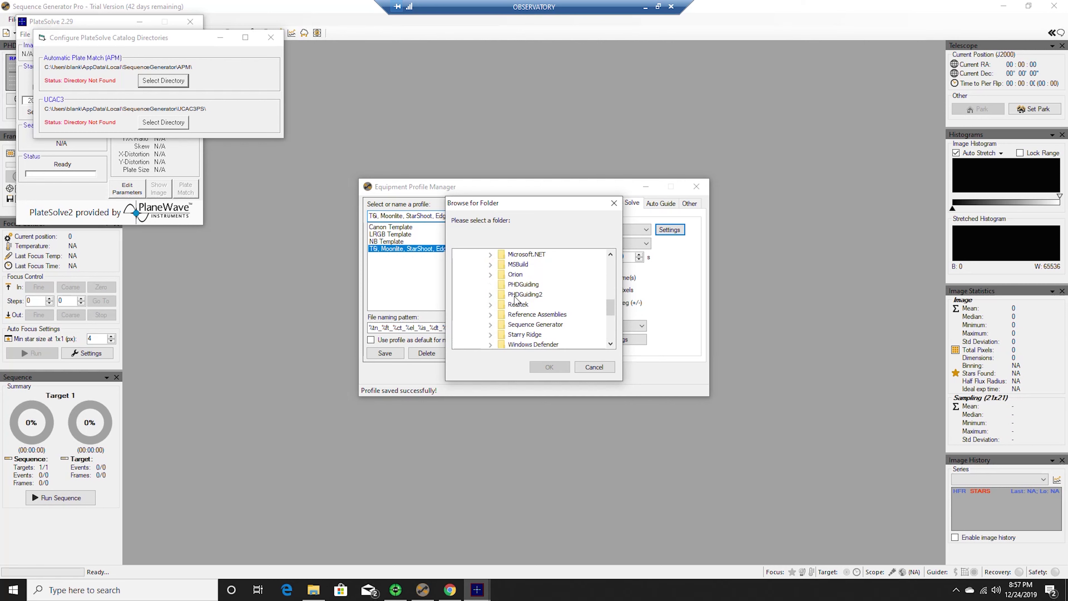
pyautogui.click(491, 335)
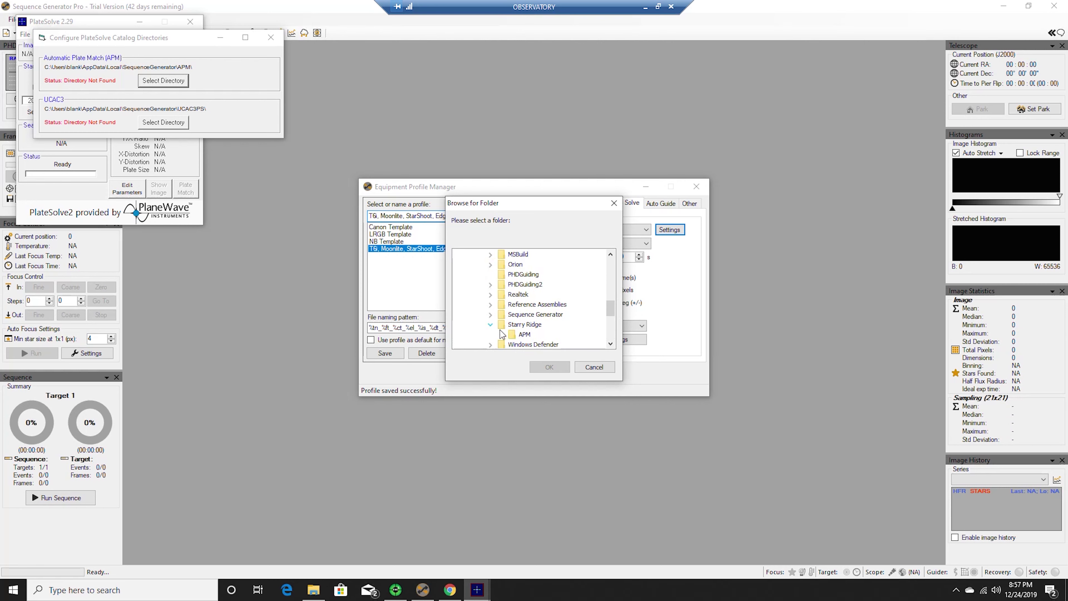
pyautogui.click(525, 335)
pyautogui.click(549, 367)
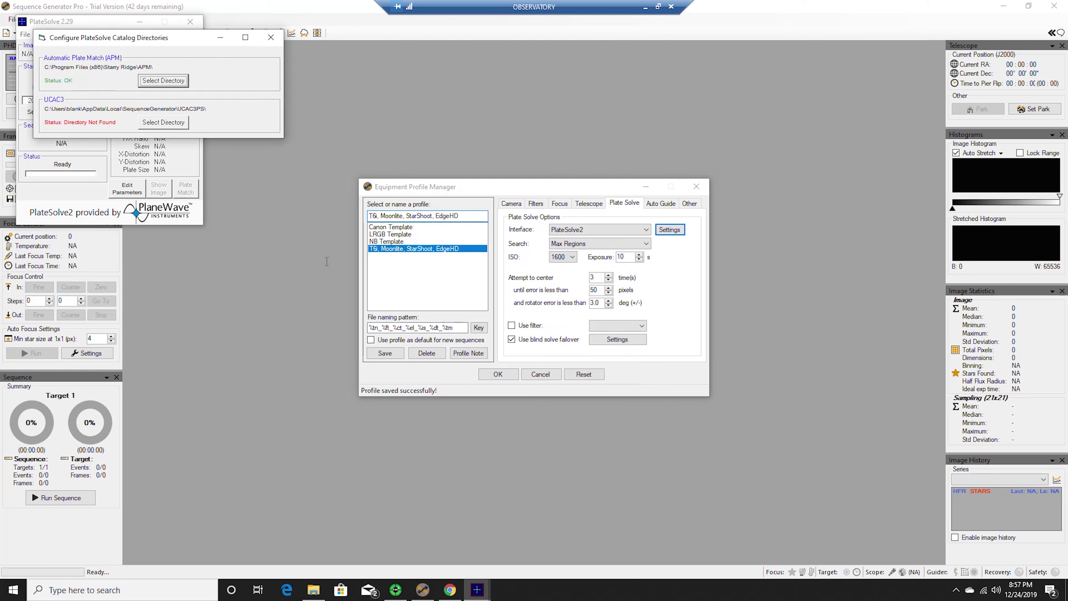
# Set the UCAC3 catalog directory to Documents\PlateSolveCatalogs\UCAC3PS and close the catalog directory configuration
pyautogui.click(176, 126)
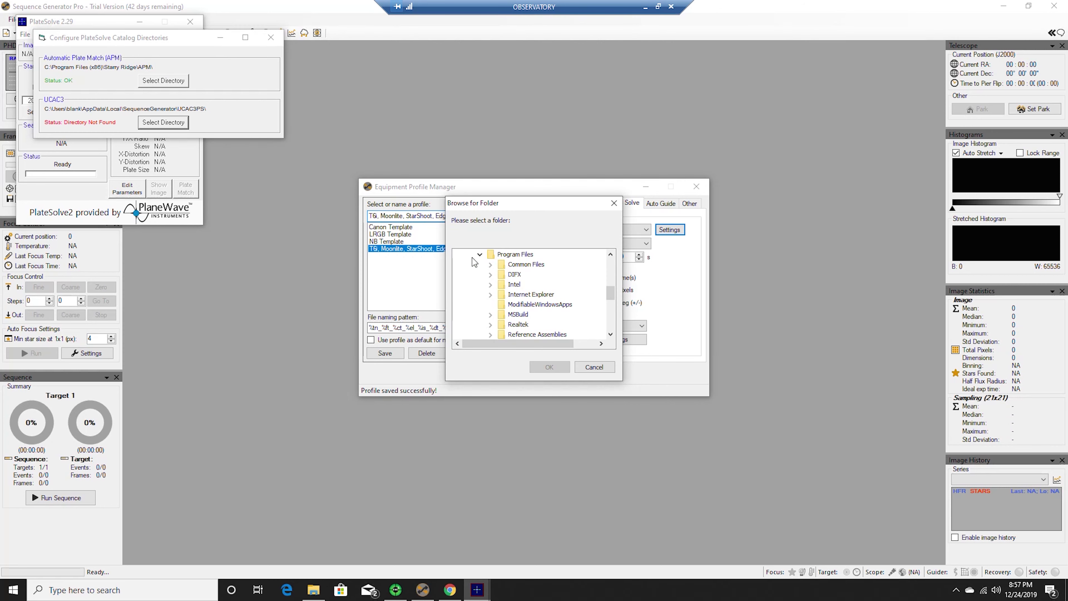
pyautogui.scroll(6, 518, 291)
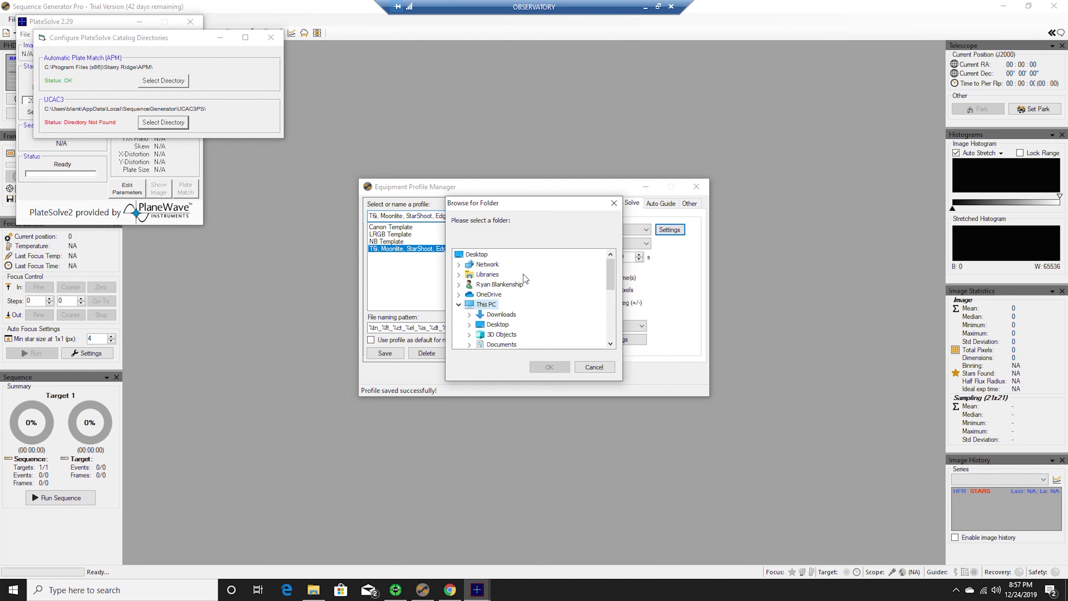
pyautogui.click(458, 304)
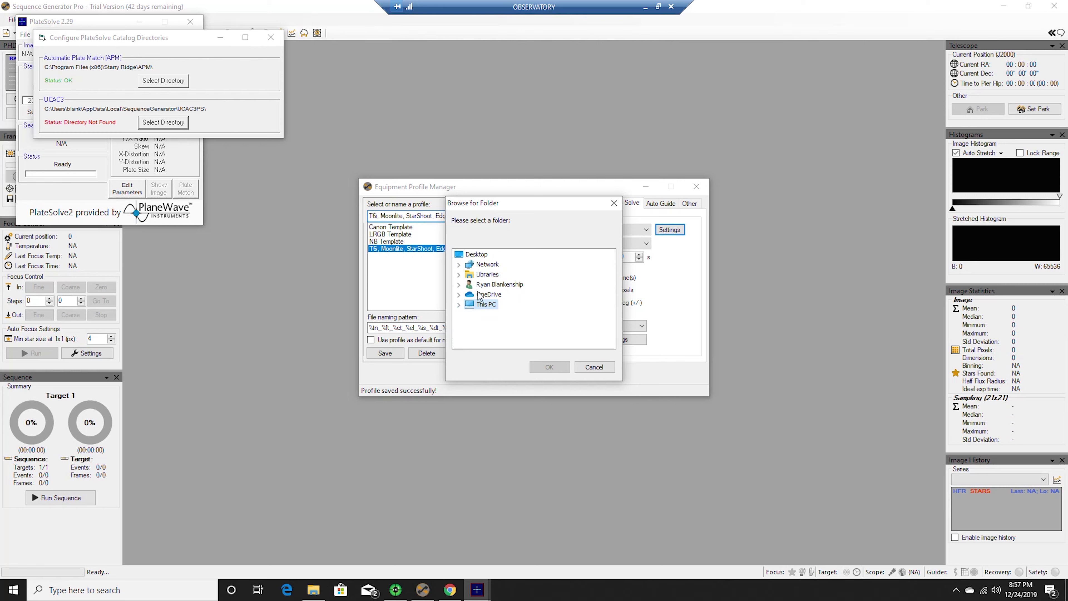
pyautogui.click(459, 304)
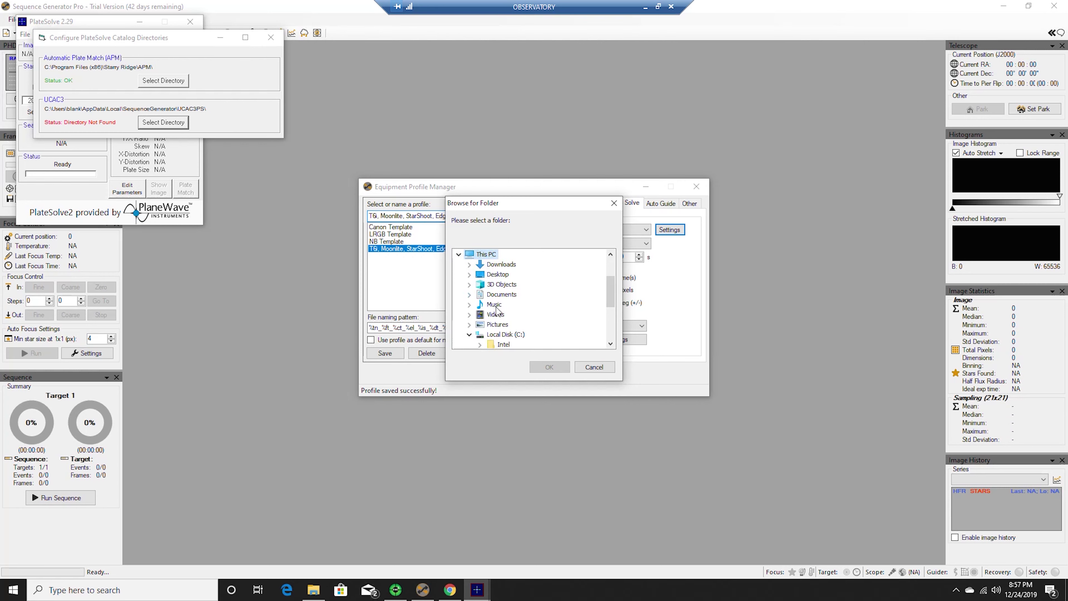
pyautogui.click(499, 293)
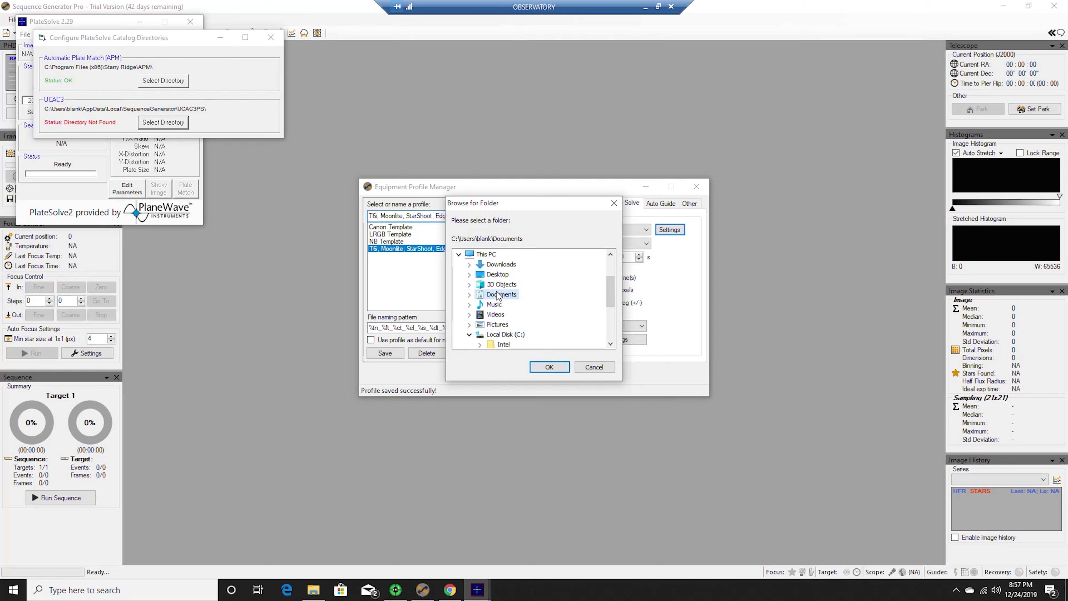
pyautogui.doubleClick(498, 294)
pyautogui.doubleClick(523, 334)
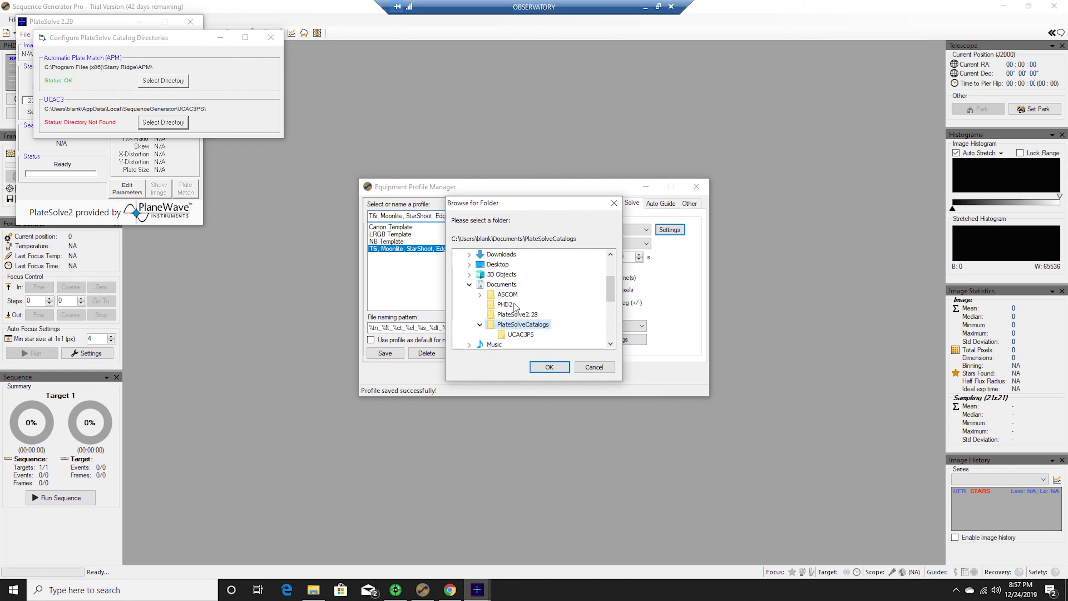
pyautogui.click(518, 337)
pyautogui.click(556, 364)
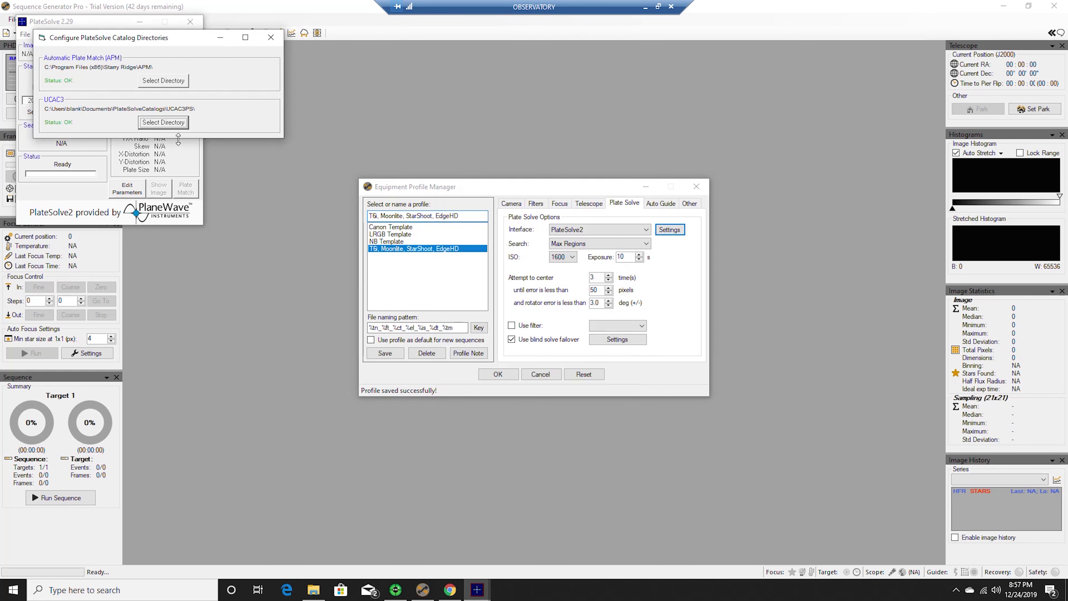
pyautogui.click(270, 37)
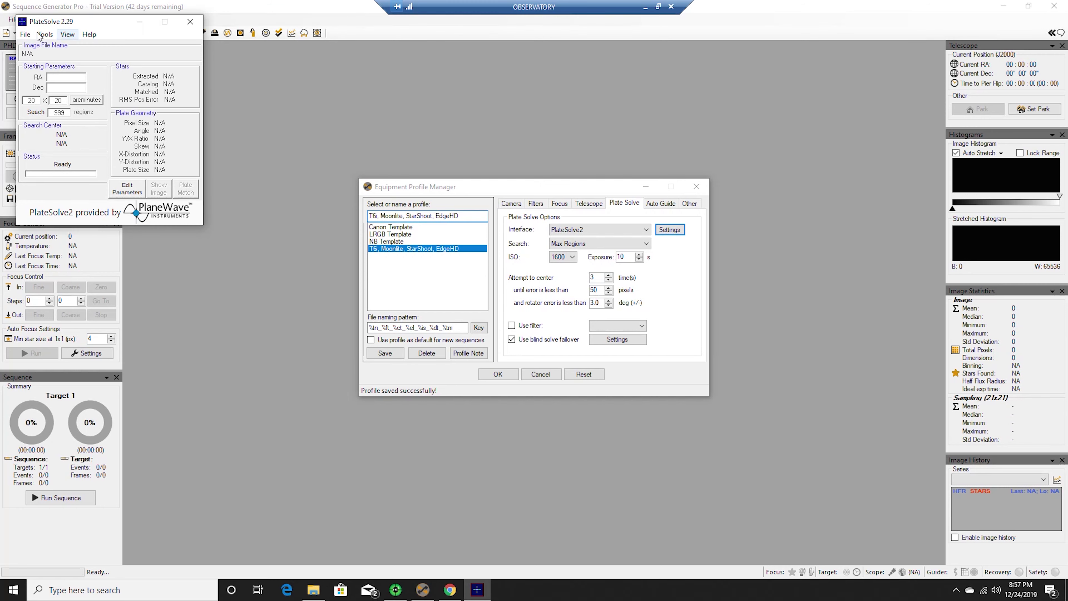
pyautogui.click(26, 35)
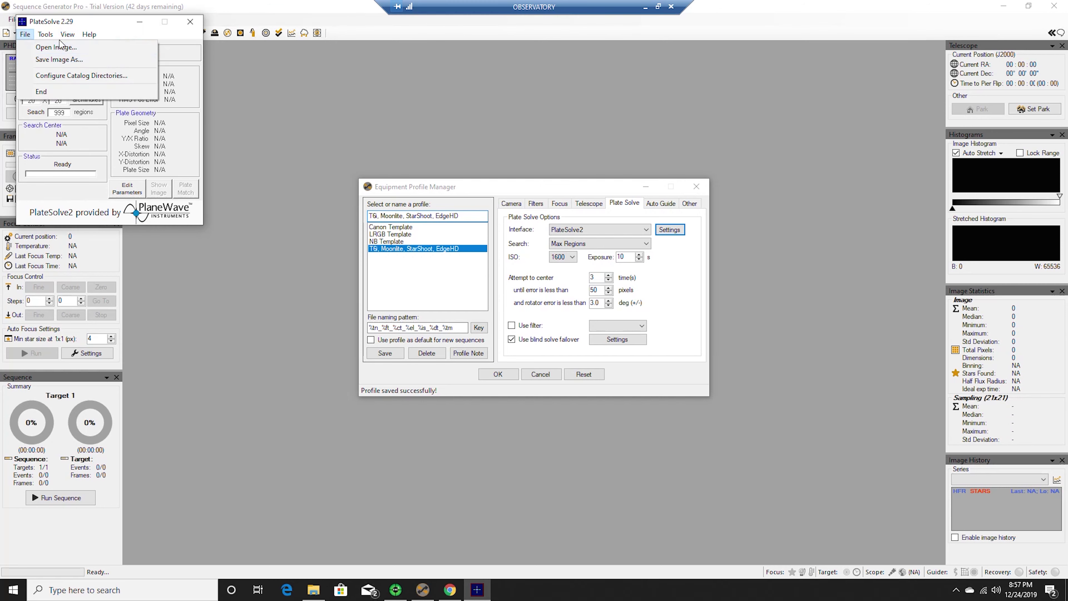
pyautogui.click(102, 22)
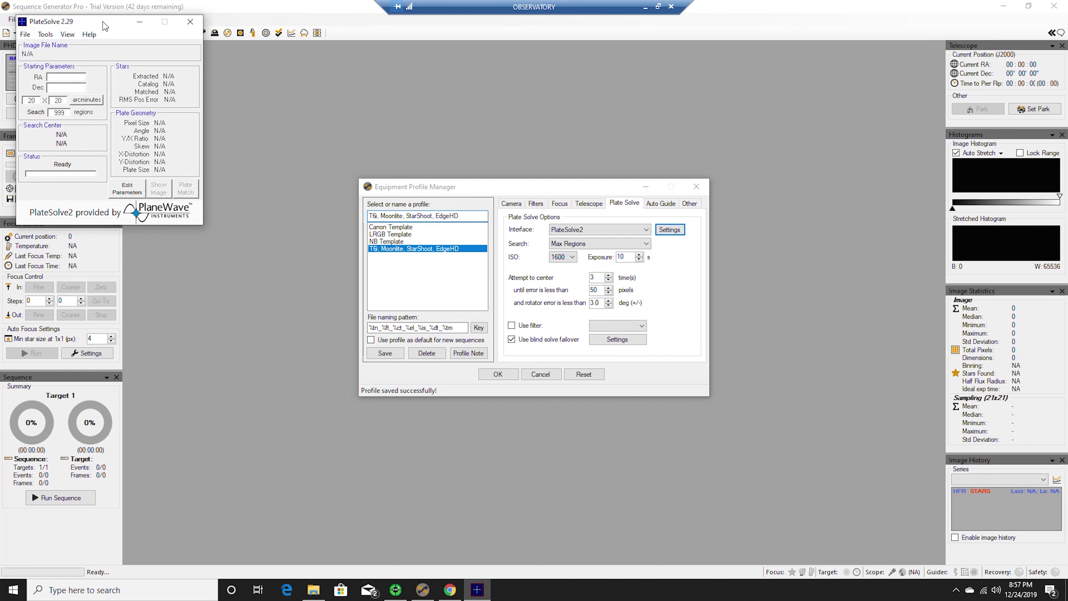
# Close PlateSolve2 and save the equipment profile
pyautogui.click(187, 22)
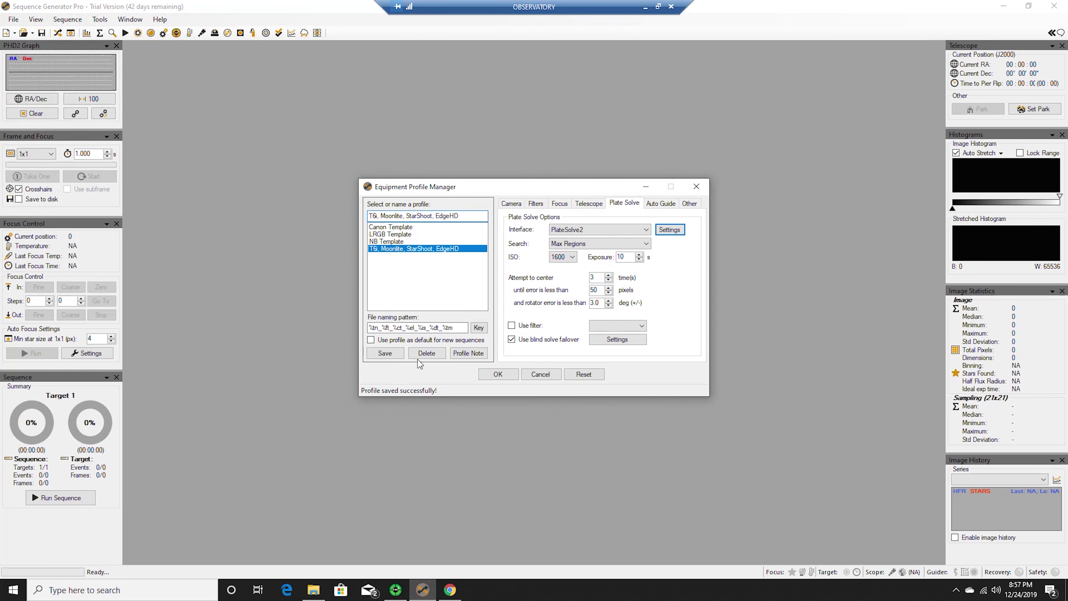
pyautogui.click(385, 353)
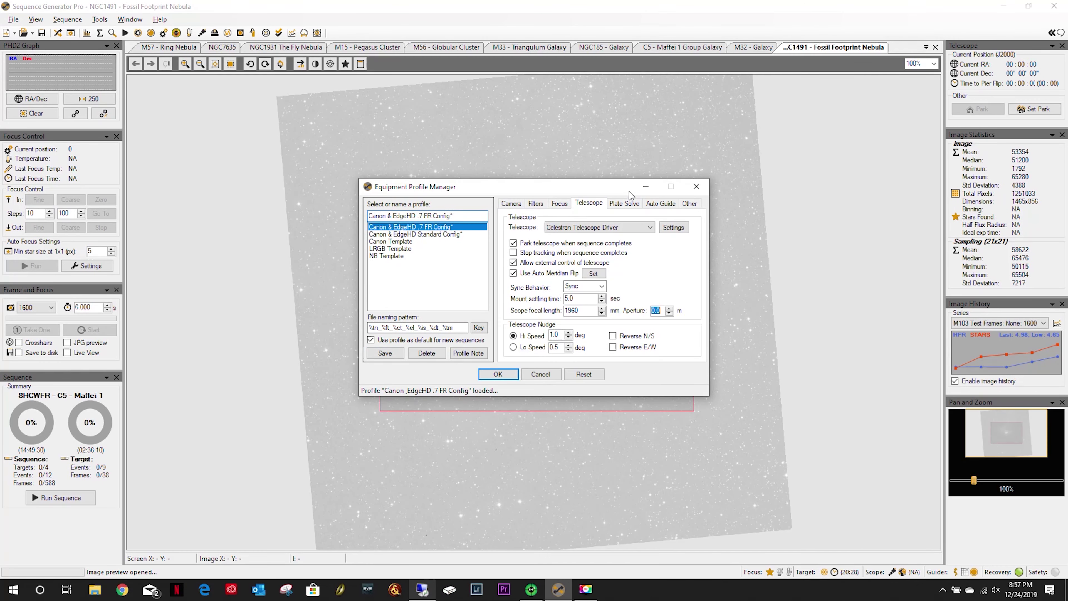
# Match the plate solve centering options to the local computer's profile: 6 attempts, until the error is less than 250 pixels
pyautogui.click(624, 203)
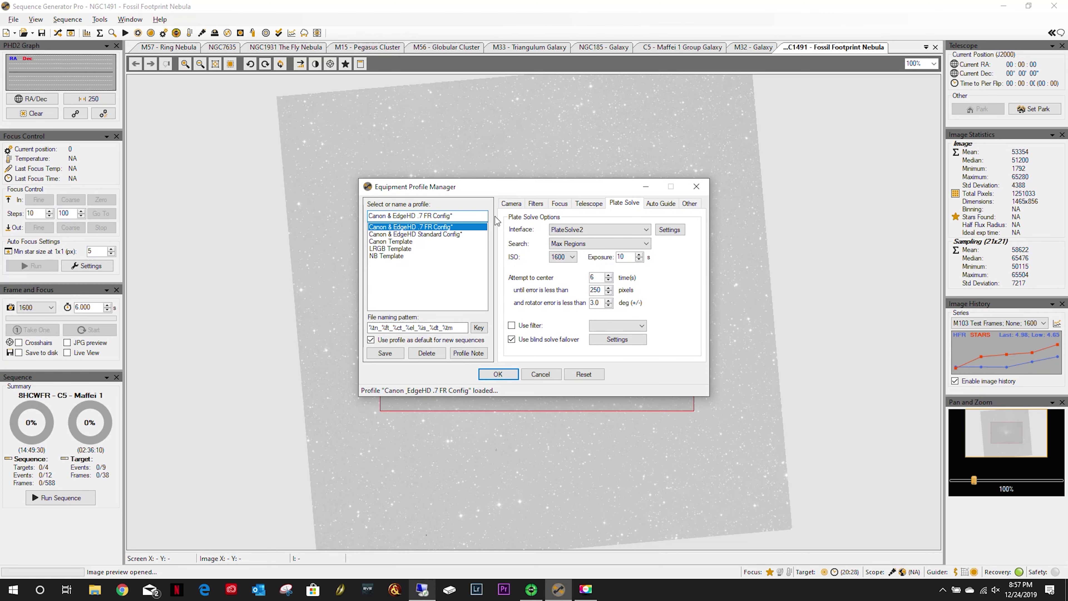
pyautogui.click(428, 595)
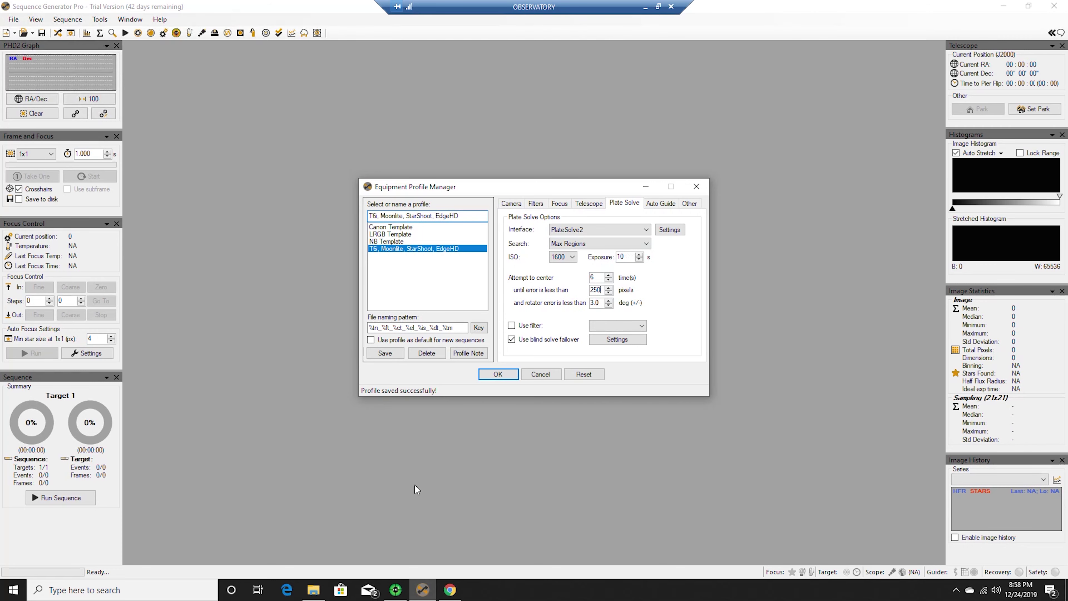
pyautogui.click(646, 8)
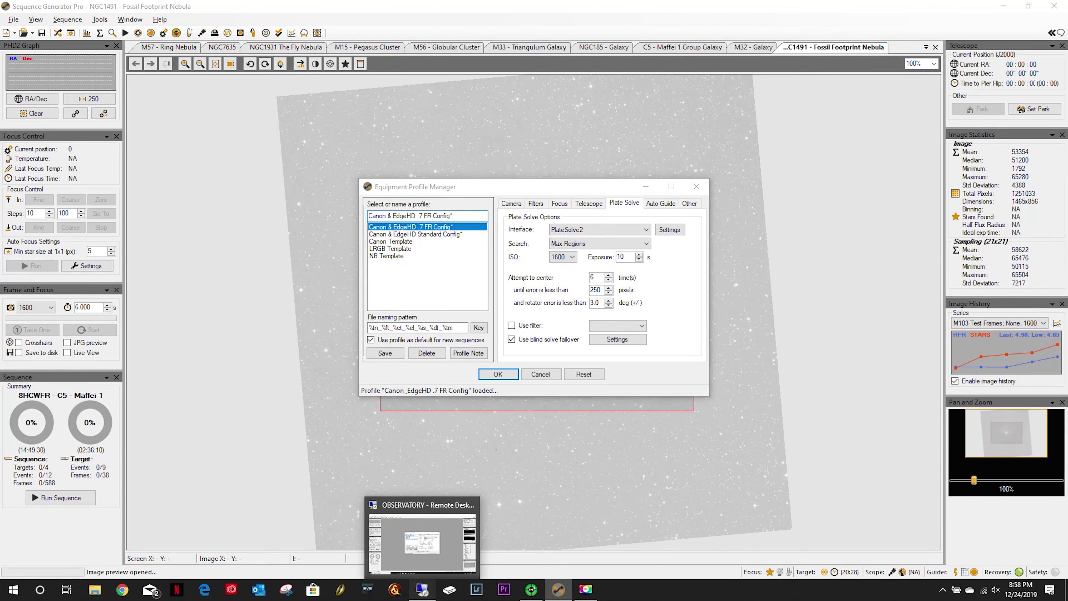
pyautogui.click(421, 589)
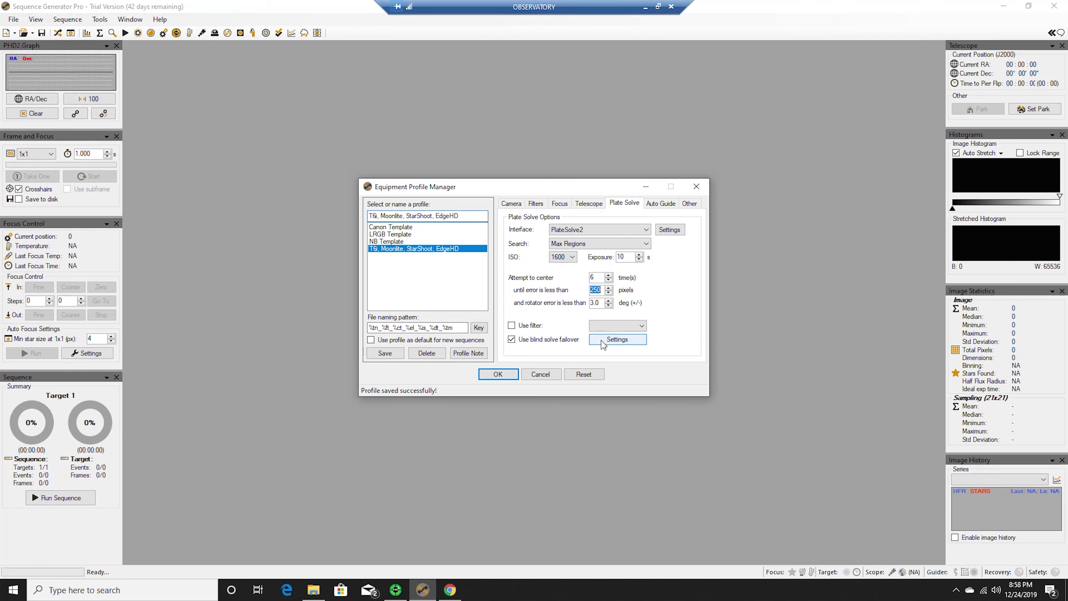
# Confirm Astrometry.NET (Remote) as the end point for the blind solve failover and save the profile
pyautogui.click(610, 339)
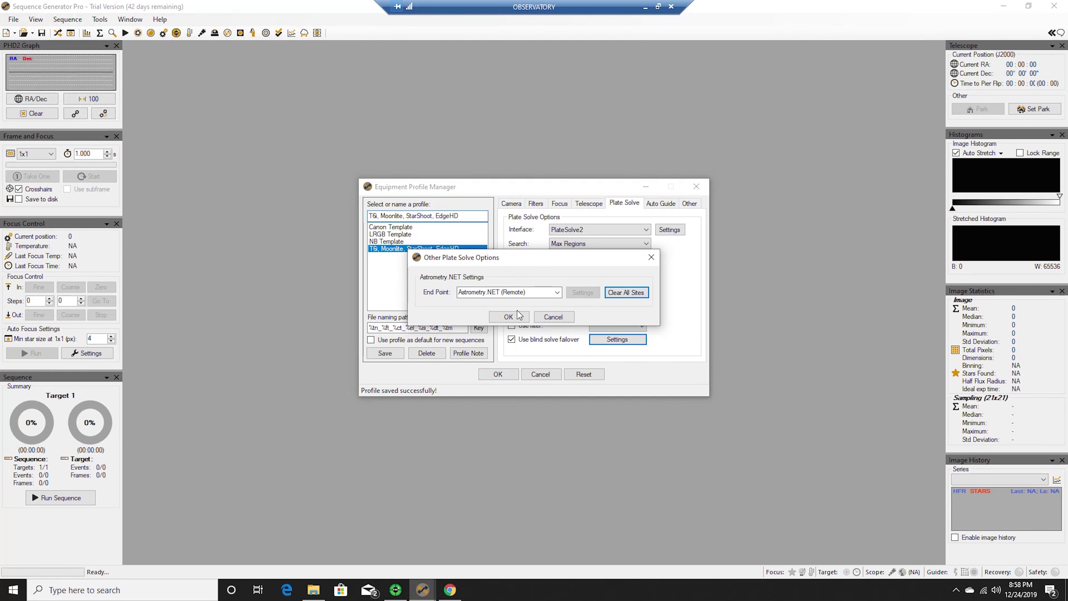
pyautogui.click(509, 316)
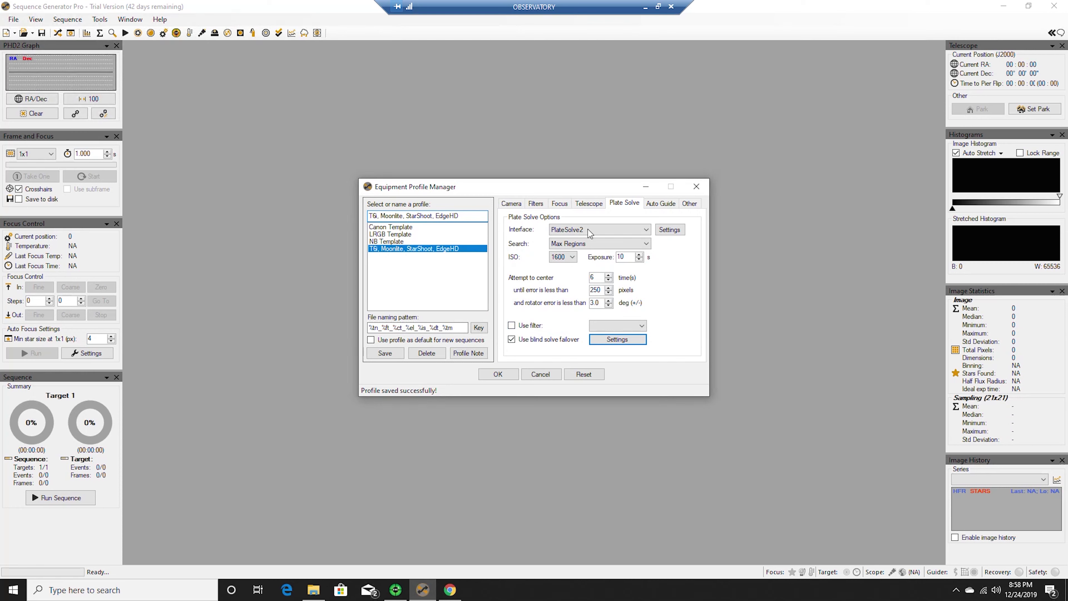
pyautogui.click(385, 353)
# Match the auto guider options to the local computer's profile: Small Dither every 5 frames, settling for 5 seconds
pyautogui.click(659, 204)
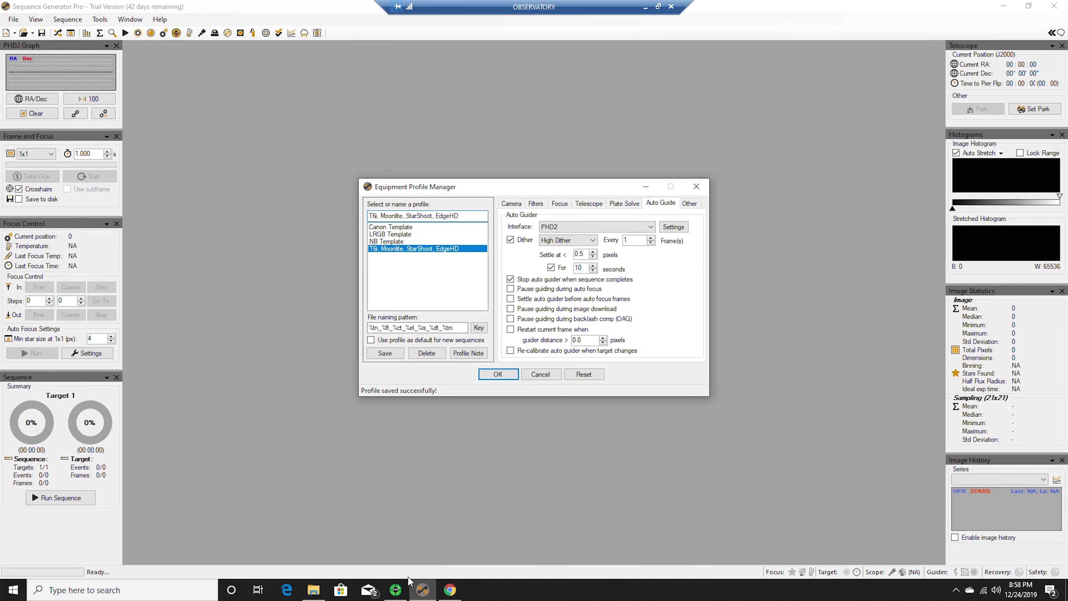
pyautogui.click(645, 8)
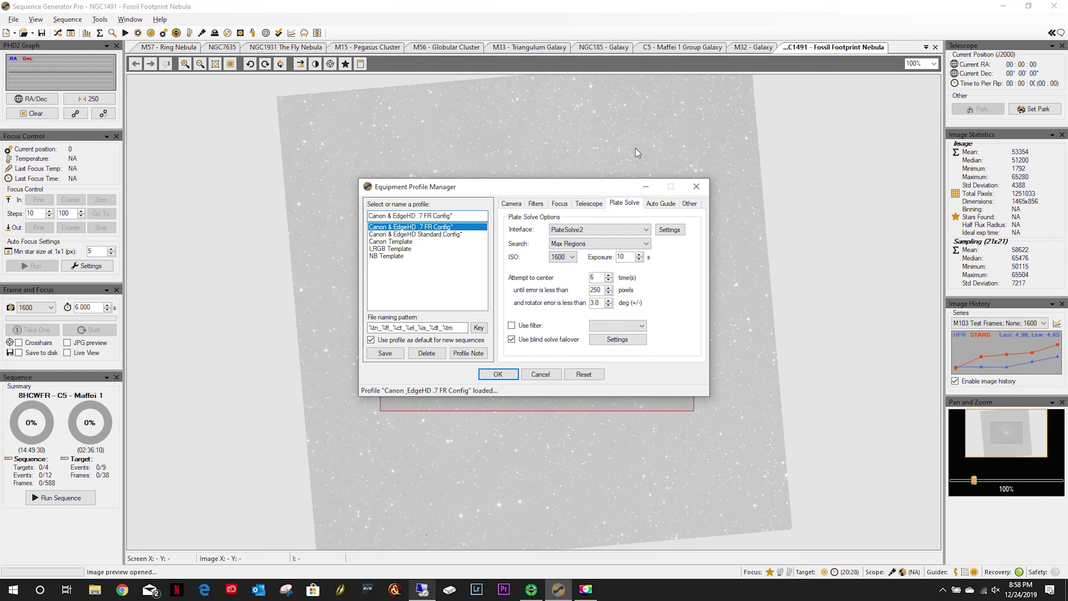
pyautogui.click(664, 203)
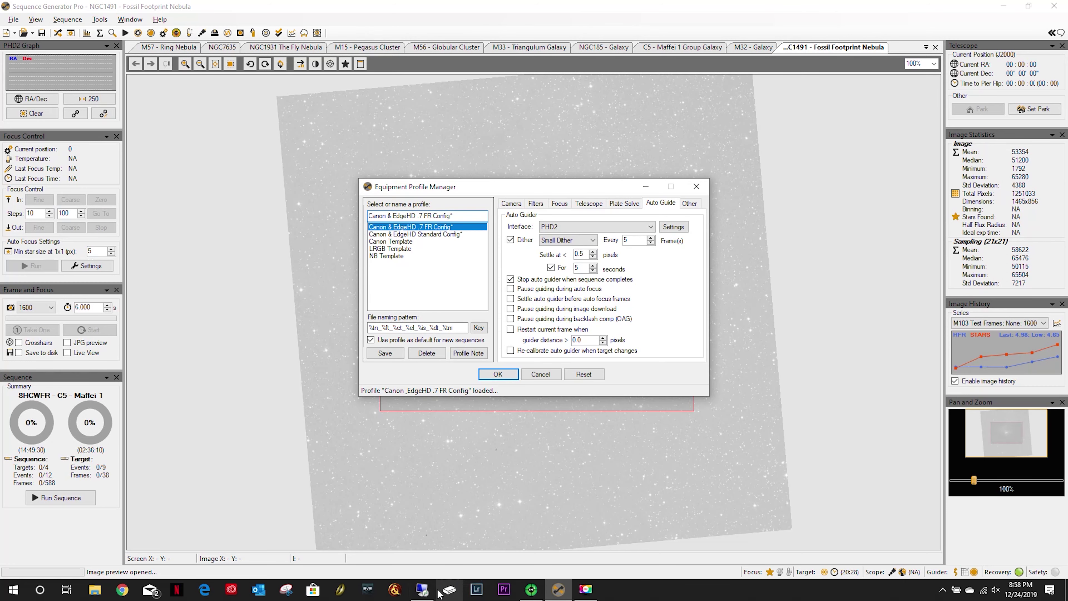
pyautogui.click(449, 589)
pyautogui.click(561, 241)
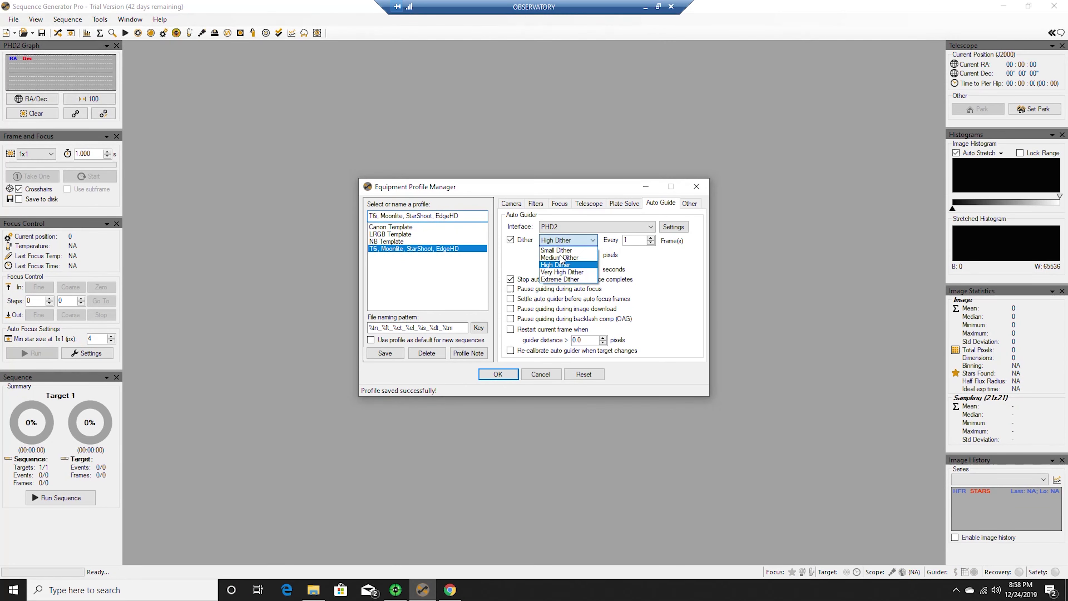
pyautogui.click(561, 251)
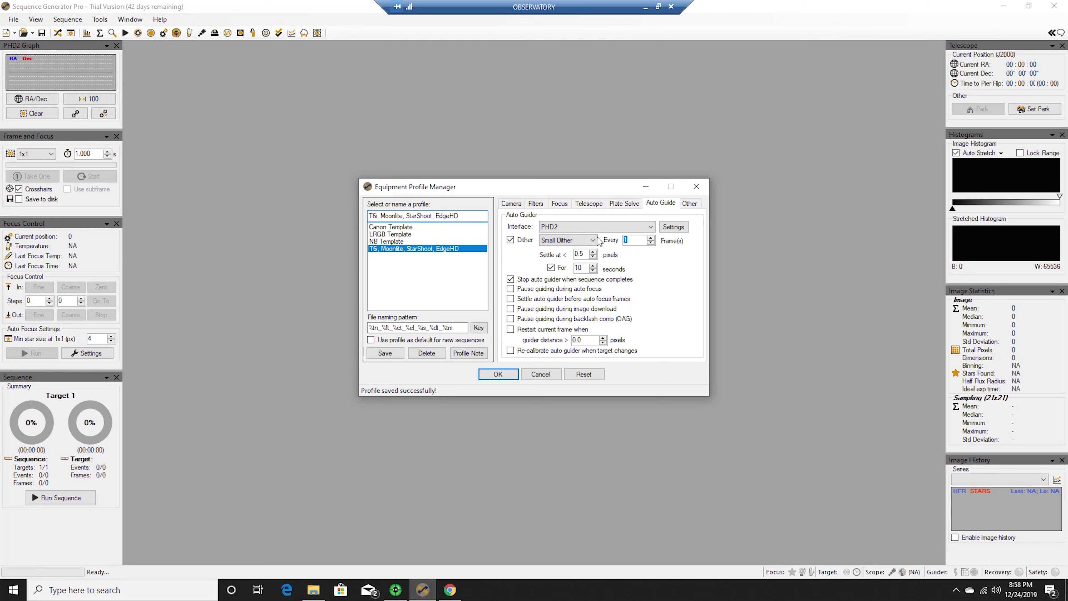
pyautogui.press('Tab')
pyautogui.moveTo(585, 272); pyautogui.dragTo(566, 264)
pyautogui.write('5')
# Make the profile the default for new sequences, save it, and close the remote Equipment Profile Manager after checking the other equipment options
pyautogui.click(370, 338)
pyautogui.click(384, 353)
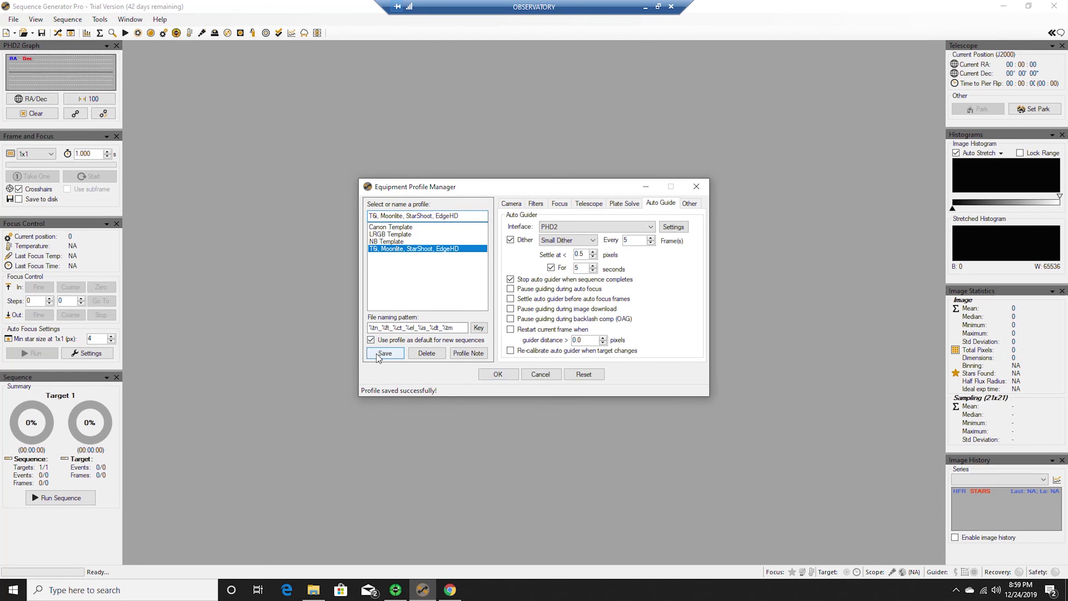
pyautogui.click(689, 203)
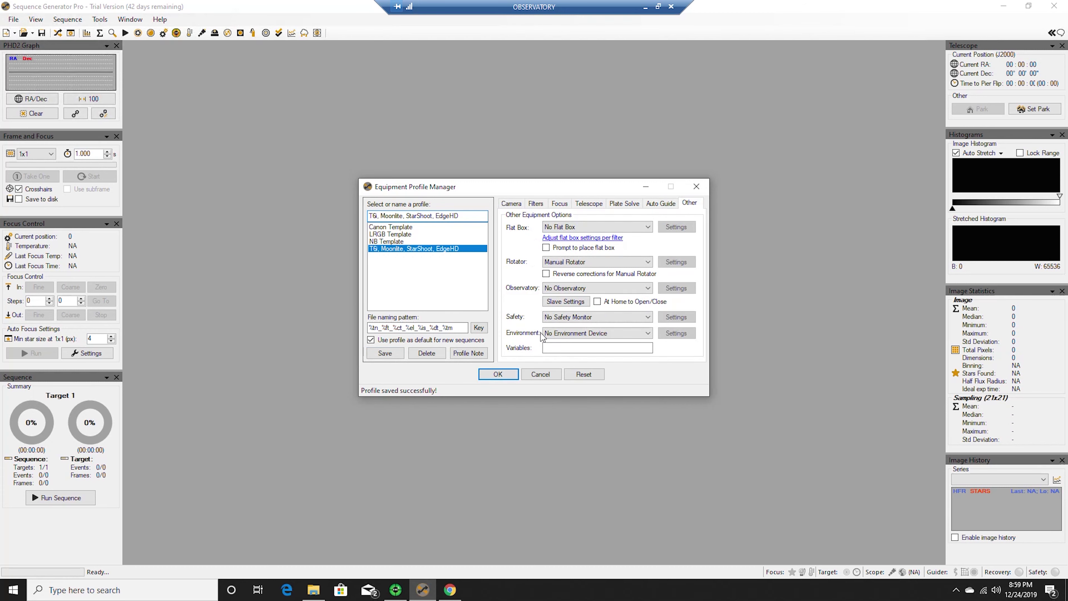
pyautogui.click(497, 374)
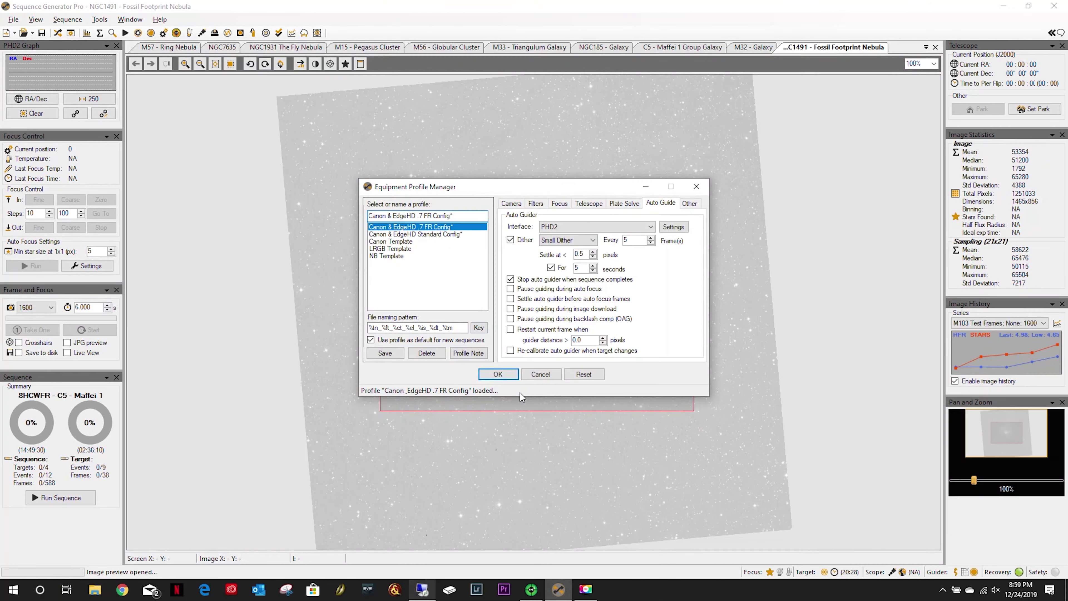
# Close the Equipment Profile Manager on the local computer
pyautogui.click(696, 186)
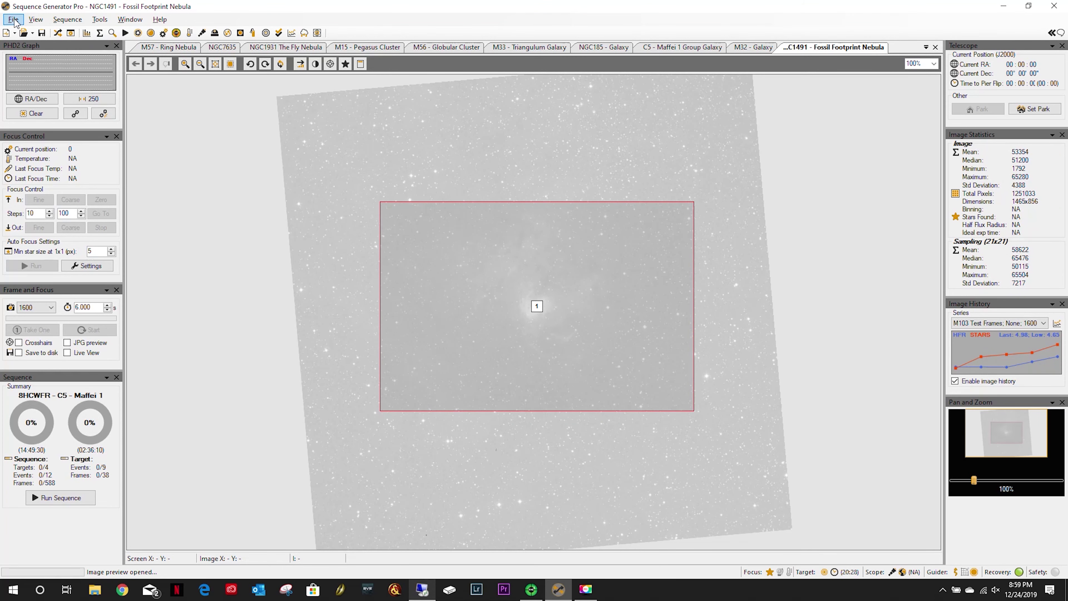
pyautogui.click(15, 20)
pyautogui.press('Escape')
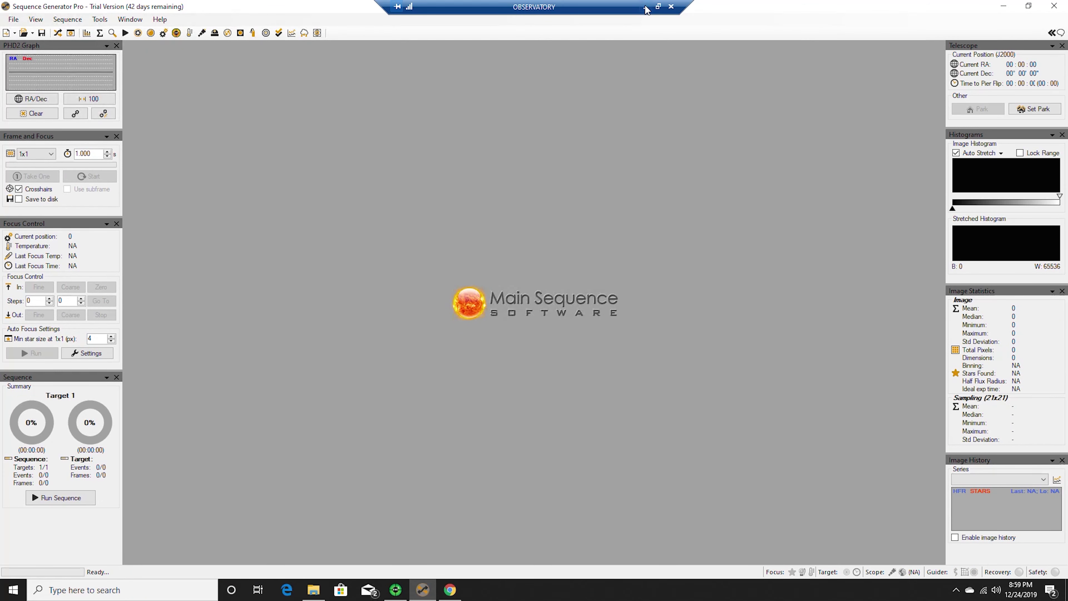
# Show the remote session in a window over the local one and move its Focus Control panel above Frame and Focus
pyautogui.click(658, 7)
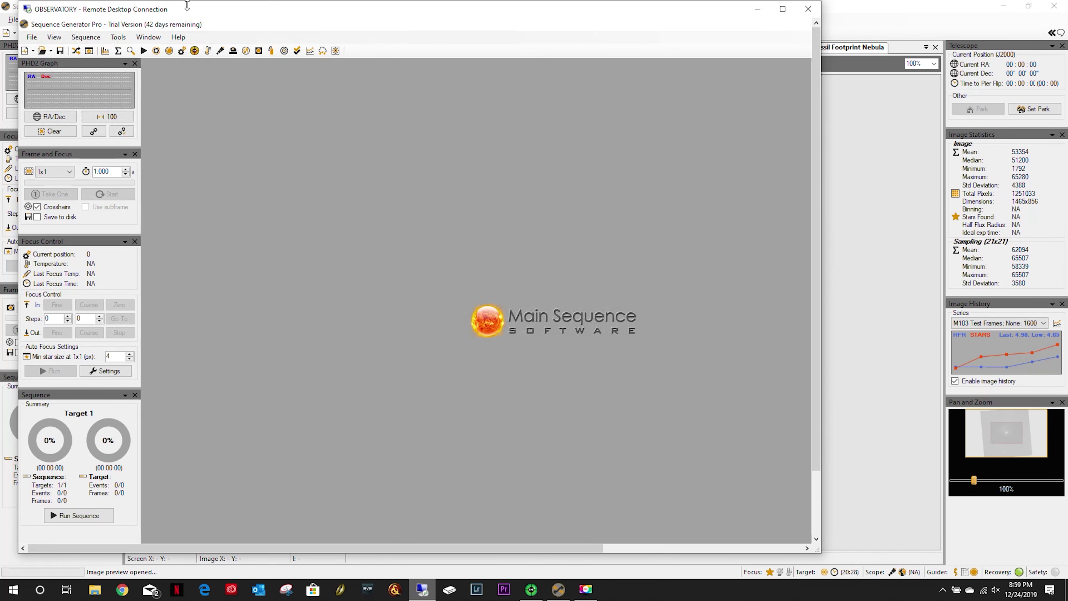
pyautogui.moveTo(229, 12); pyautogui.dragTo(326, 17)
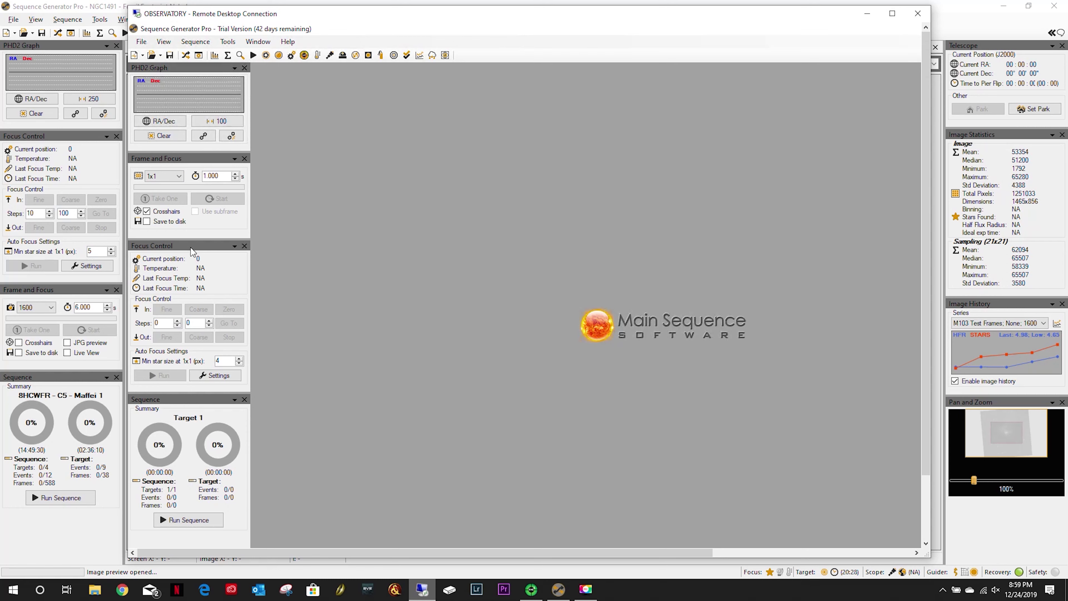
pyautogui.moveTo(192, 251); pyautogui.dragTo(193, 198)
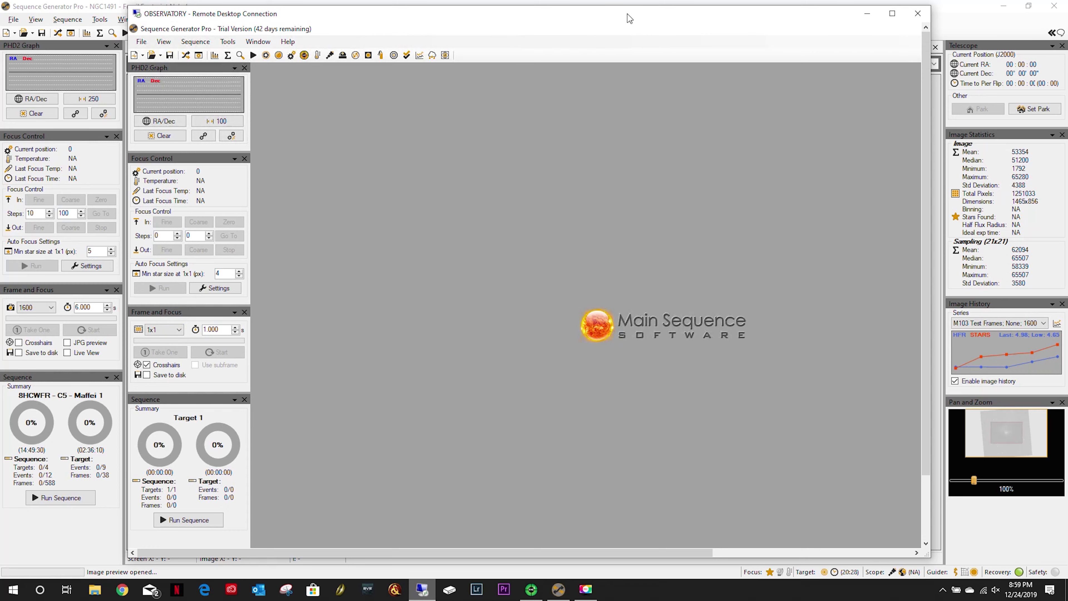
# Compare the remote Telescope, Histograms, Image Statistics and Image History panels with the local layout, and return the session to full screen
pyautogui.doubleClick(667, 27)
pyautogui.moveTo(443, 26); pyautogui.dragTo(468, 37)
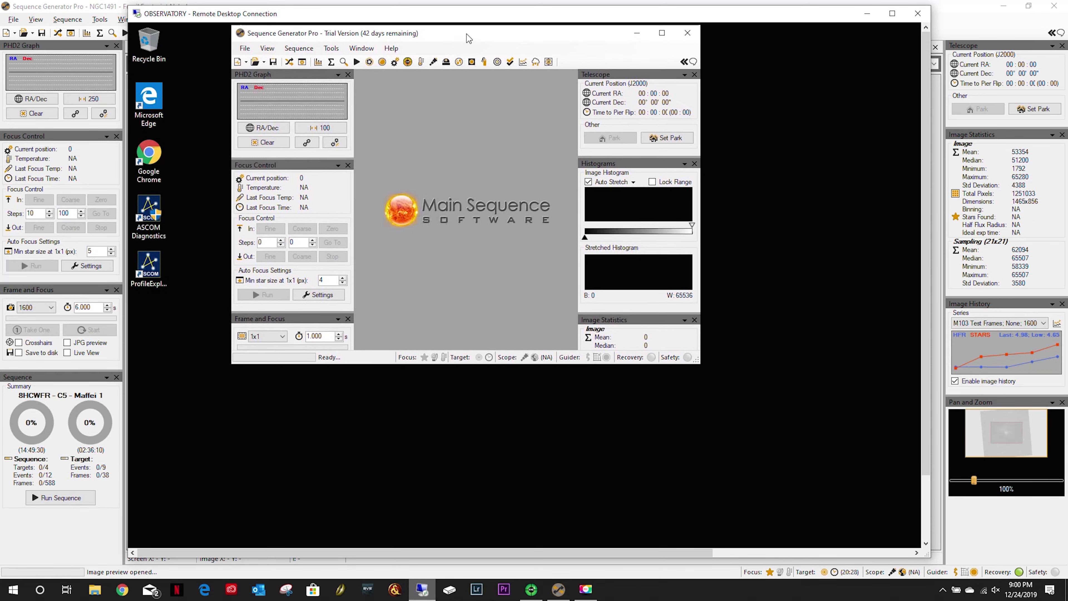
pyautogui.click(663, 38)
pyautogui.moveTo(362, 554); pyautogui.dragTo(619, 566)
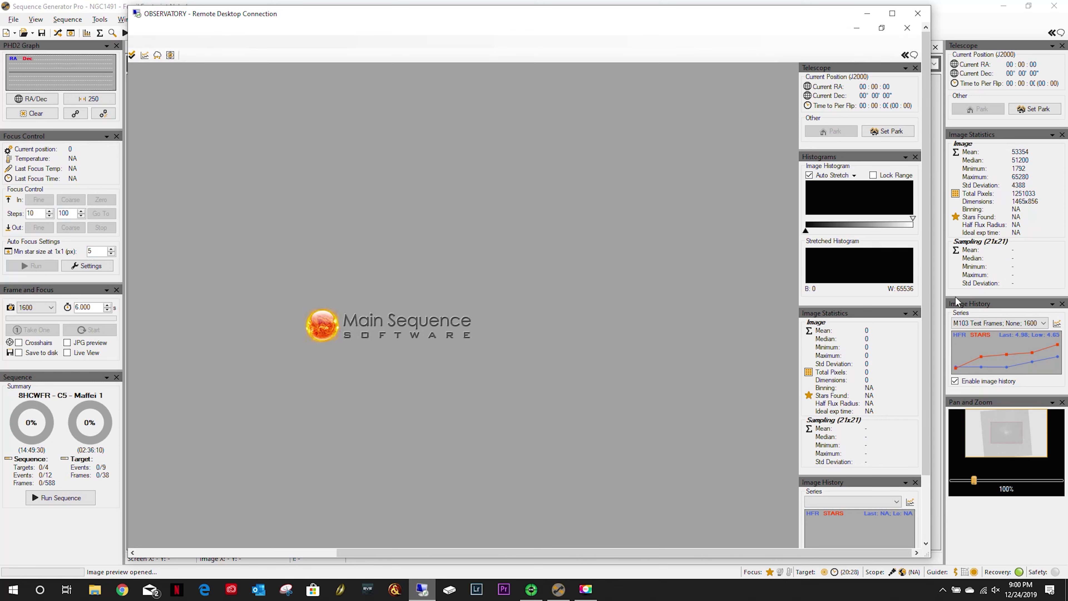
pyautogui.moveTo(926, 300); pyautogui.dragTo(942, 440)
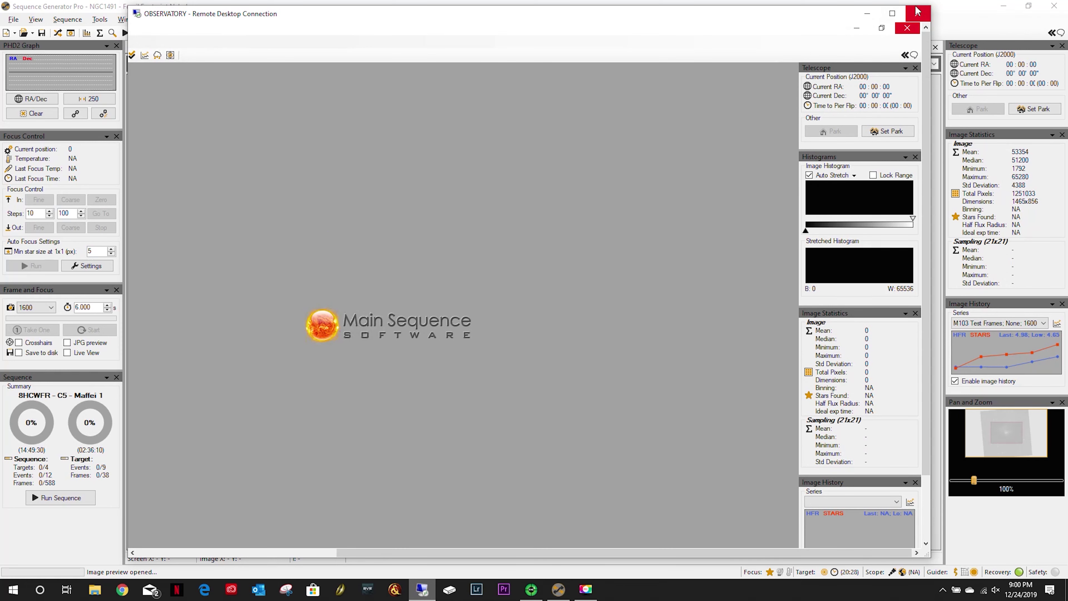
pyautogui.click(890, 11)
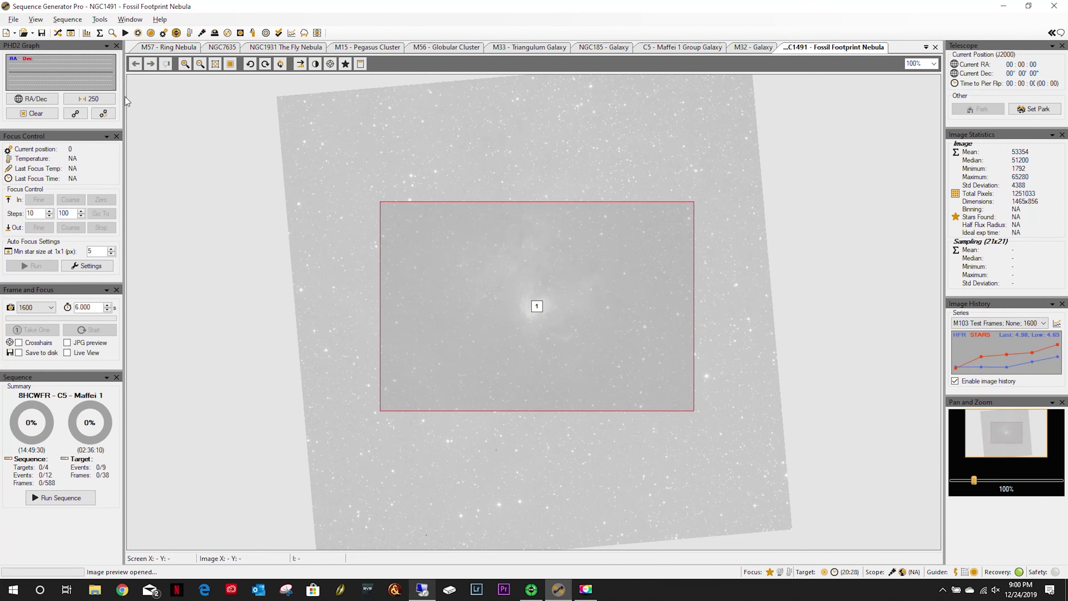
# Browse the saved sequences in the local SGP Sequences folder and close the ImagingListWithFocalReducer.sgf sequence window
pyautogui.click(13, 19)
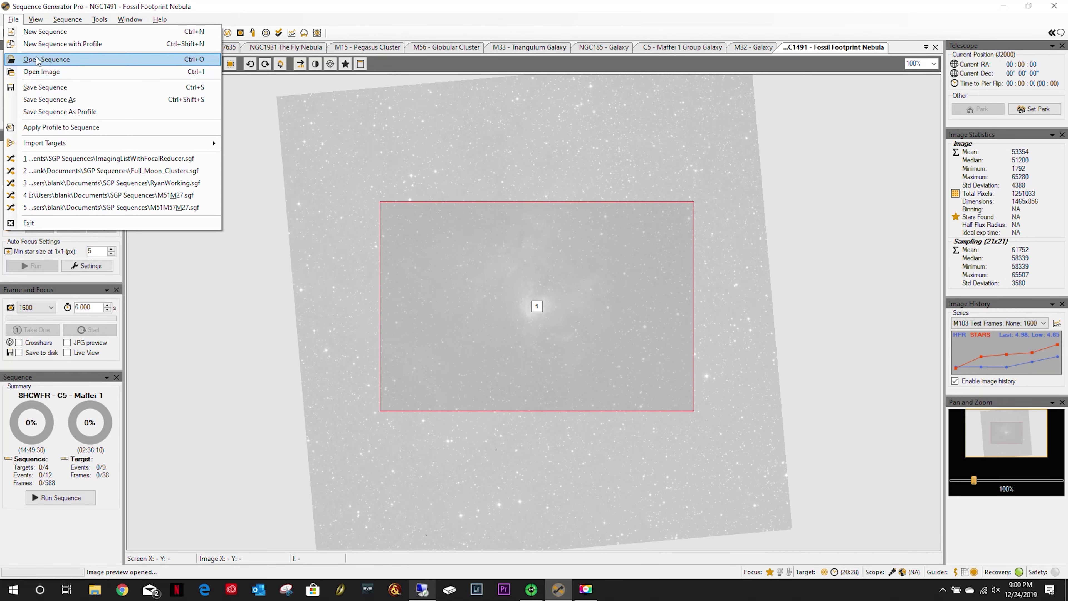
pyautogui.click(38, 59)
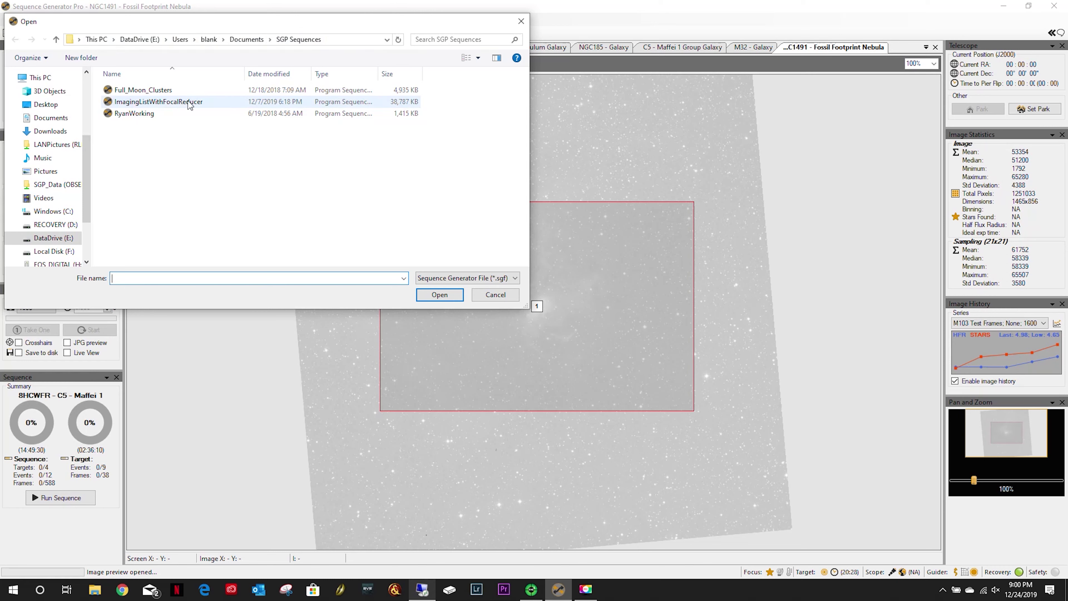
pyautogui.click(200, 103)
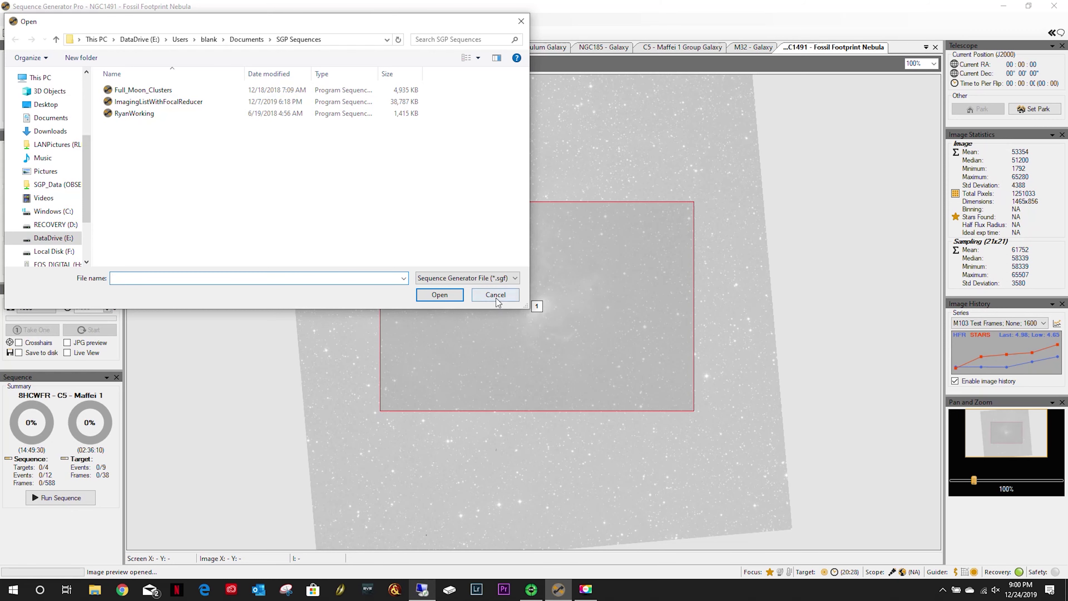
pyautogui.click(439, 295)
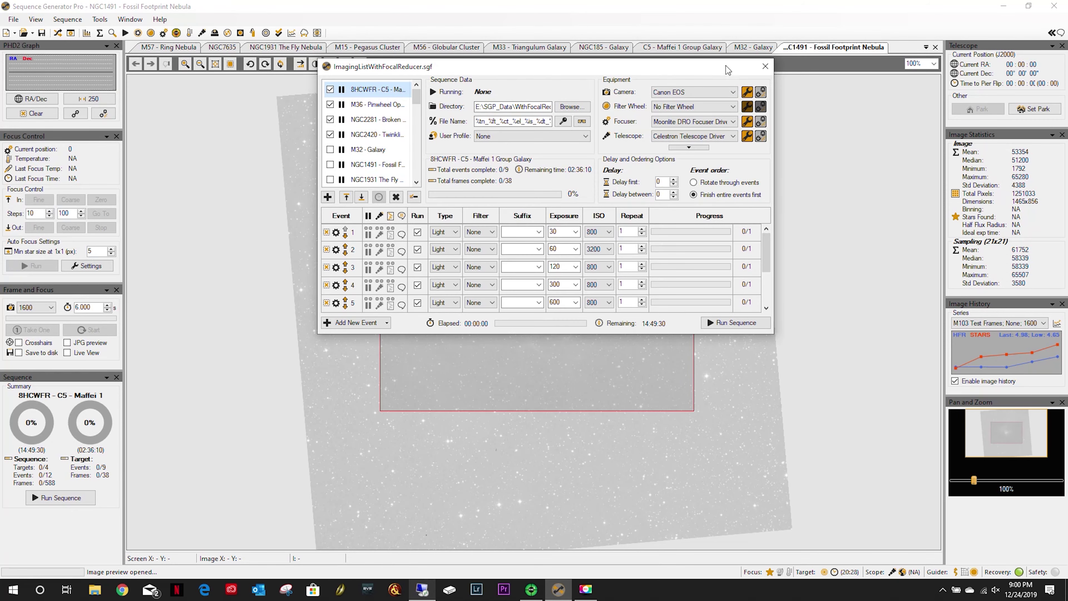
pyautogui.click(764, 66)
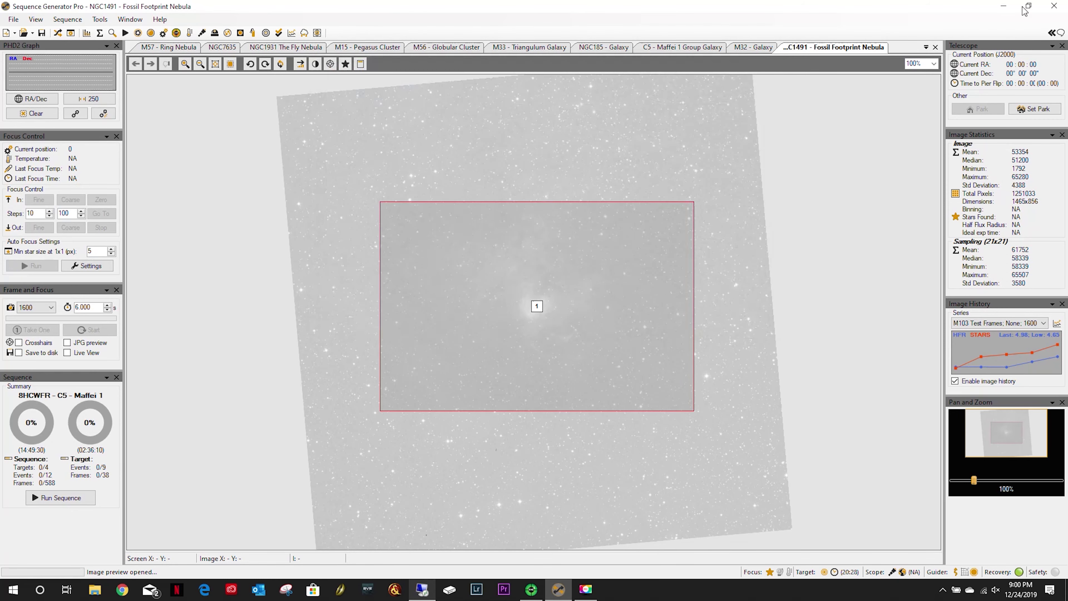
# Minimize the local Sequence Generator Pro and the remote session, and open the local Documents\SGP Sequences folder in File Explorer
pyautogui.click(1003, 6)
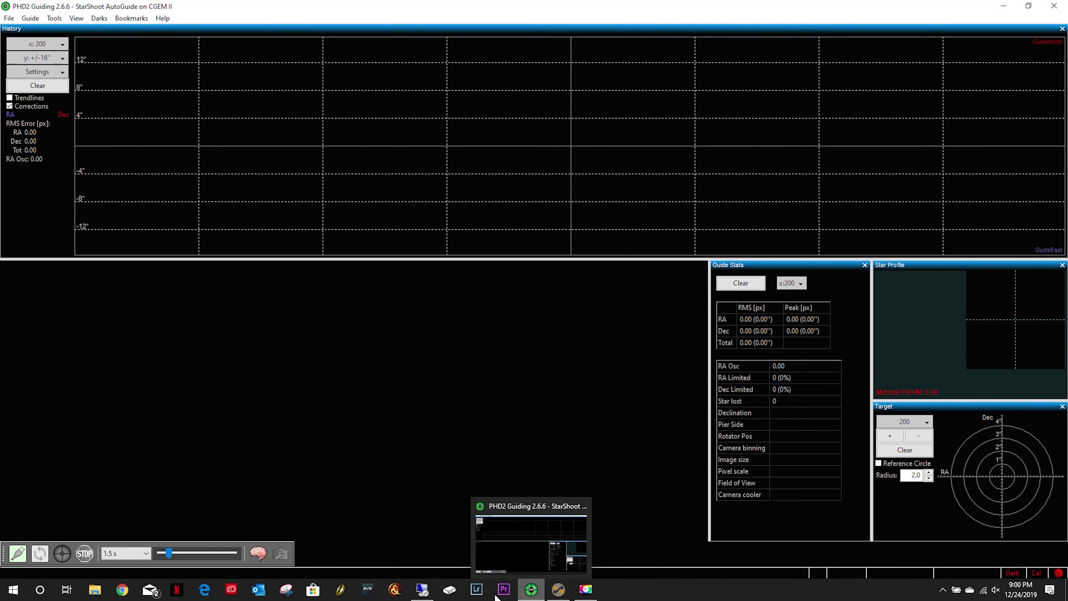
pyautogui.click(422, 589)
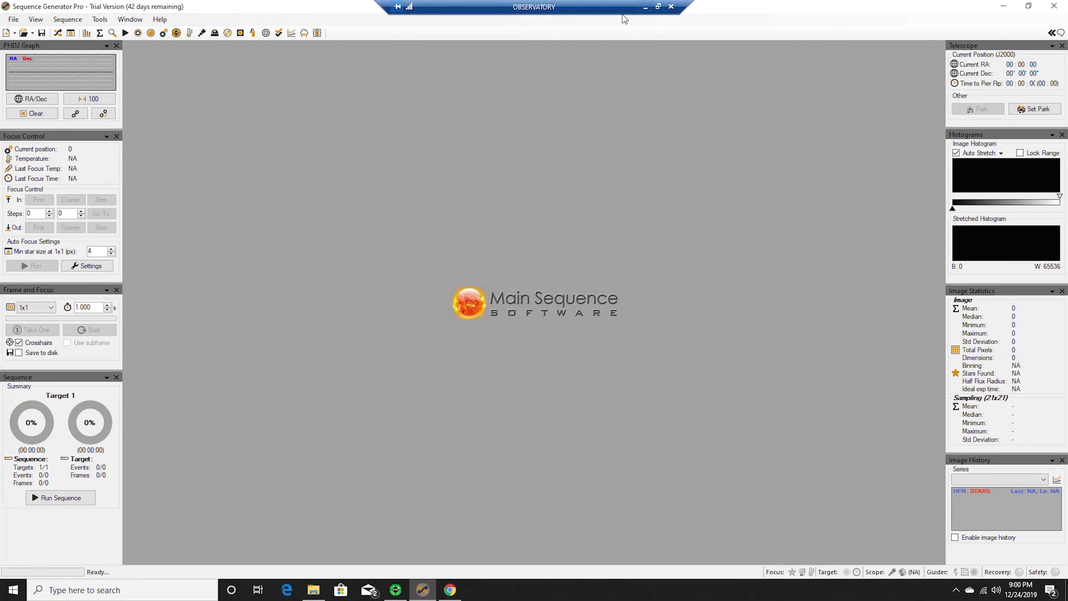
pyautogui.click(647, 7)
pyautogui.click(102, 593)
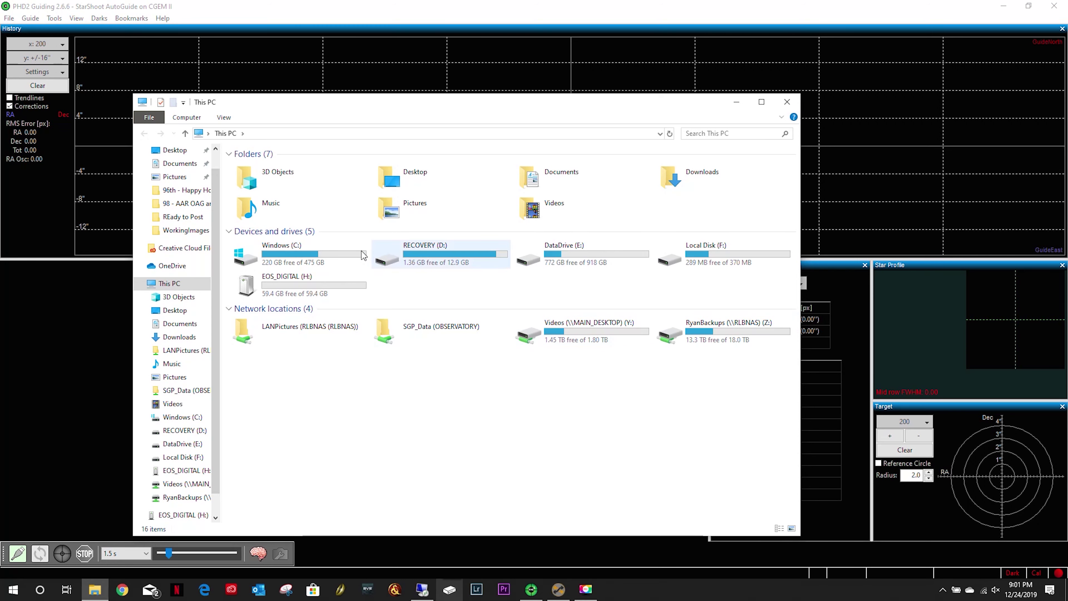
pyautogui.doubleClick(542, 180)
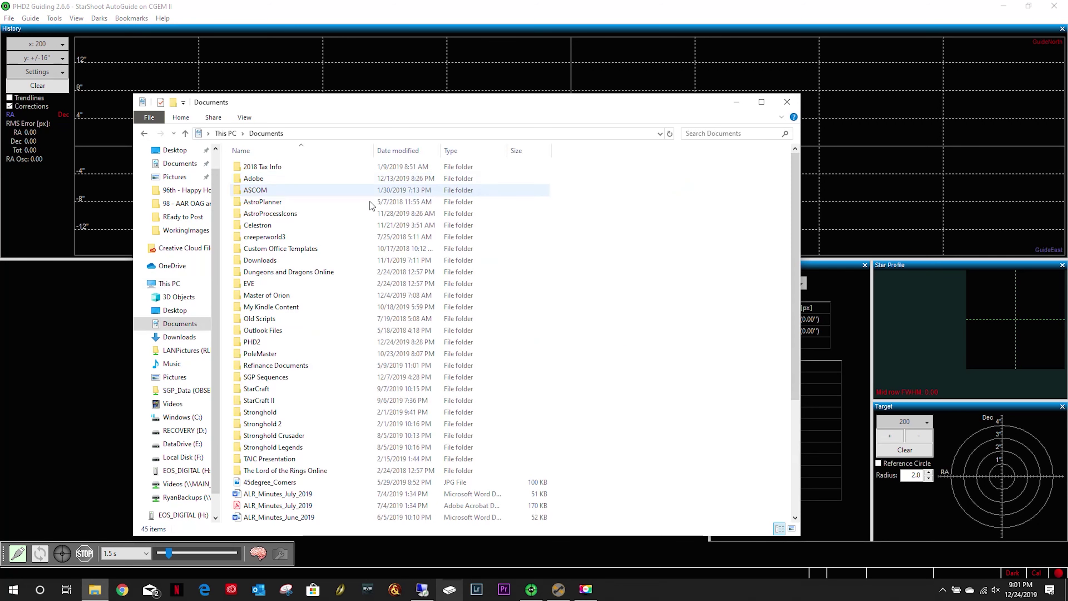
pyautogui.doubleClick(276, 380)
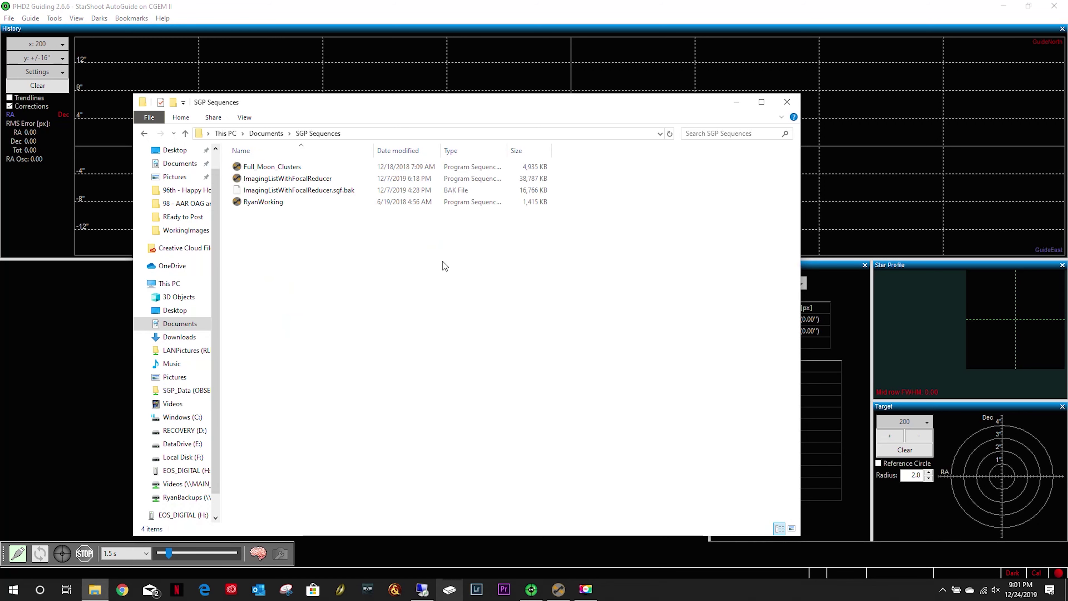
# Copy the ImagingListWithFocalReducer sequence from the local SGP Sequences folder into the SGP_Data network share on OBSERVATORY
pyautogui.rightClick(280, 184)
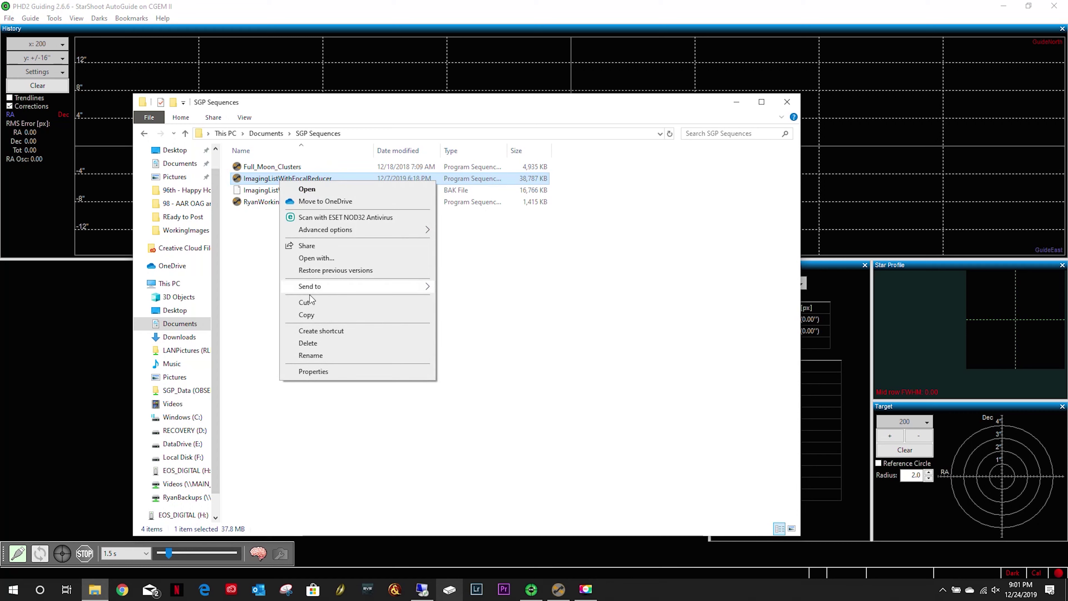
pyautogui.click(310, 317)
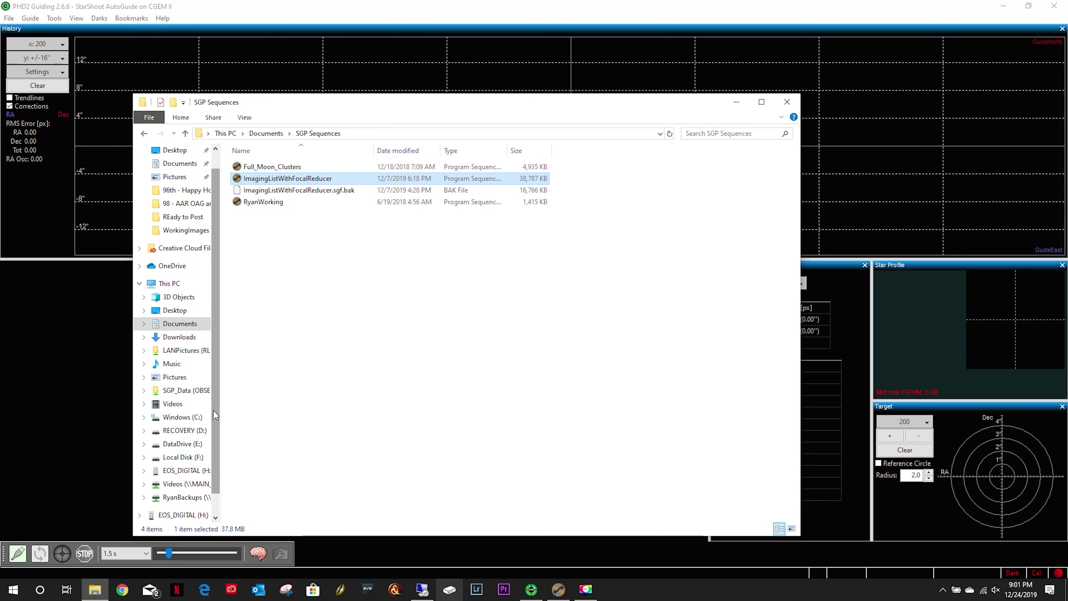
pyautogui.scroll(-1, 210, 420)
pyautogui.click(182, 365)
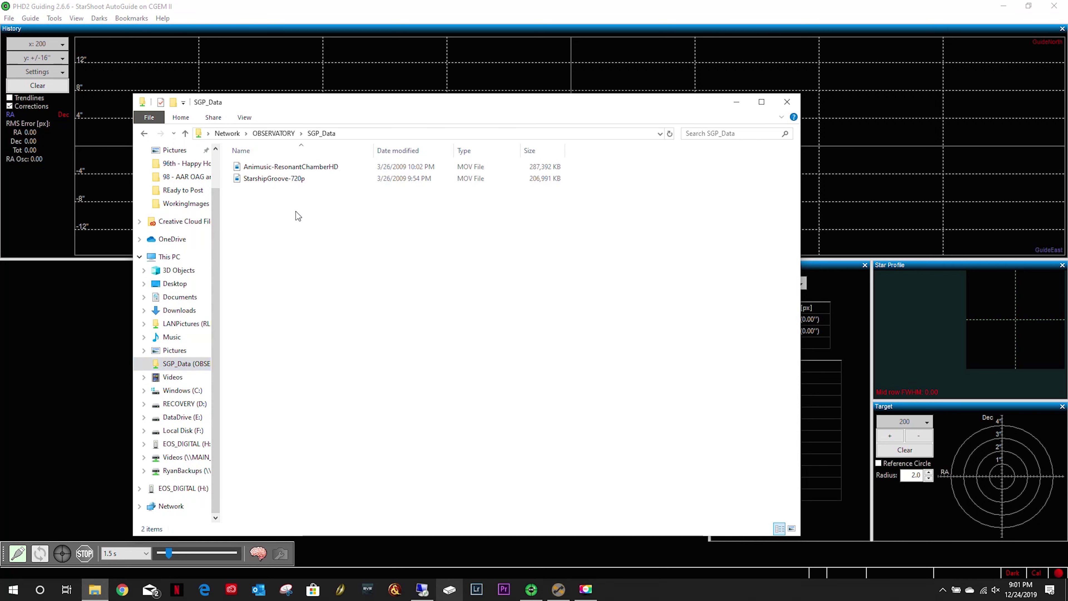
pyautogui.rightClick(311, 229)
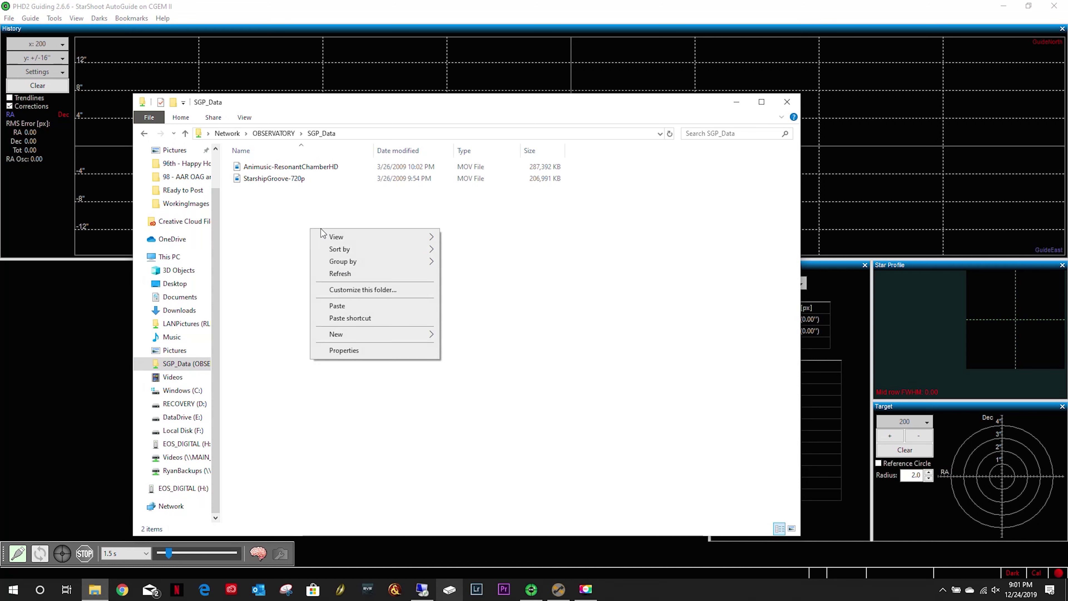
pyautogui.click(352, 306)
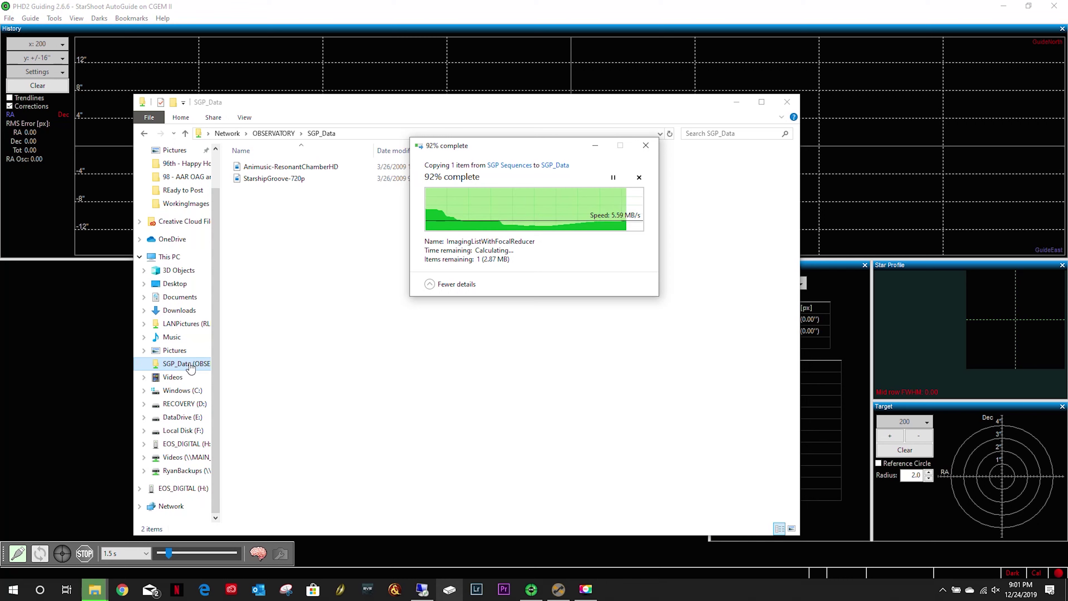
# Move the Animusic-ResonantChamberHD and StarshipGroove-720p videos from SGP_Data to the local Music folder, and pause the transfer
pyautogui.moveTo(575, 164); pyautogui.dragTo(268, 183)
pyautogui.rightClick(263, 163)
pyautogui.rightClick(268, 184)
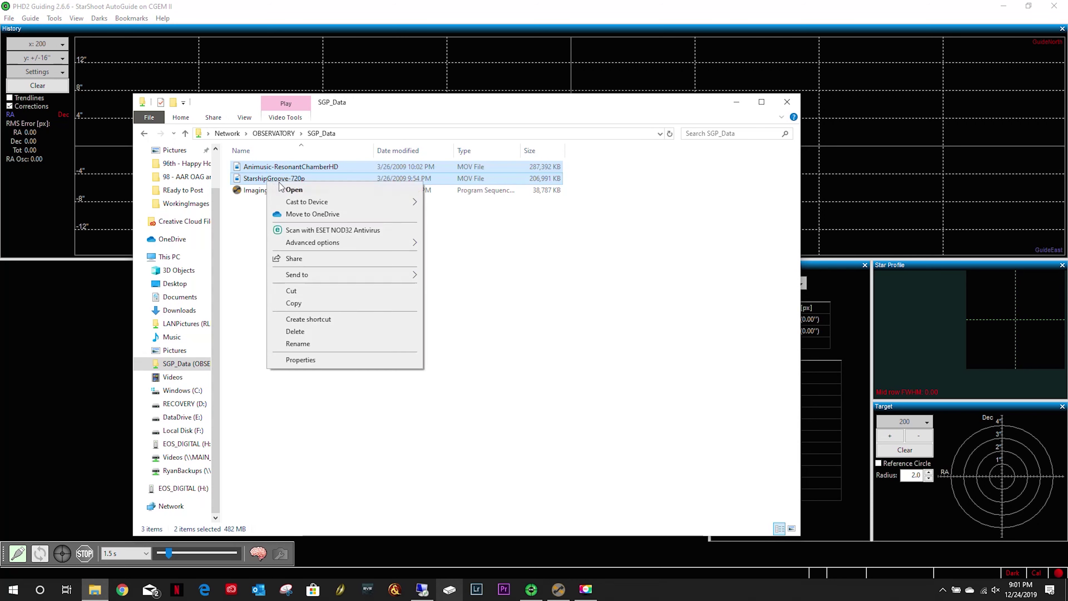
pyautogui.click(304, 296)
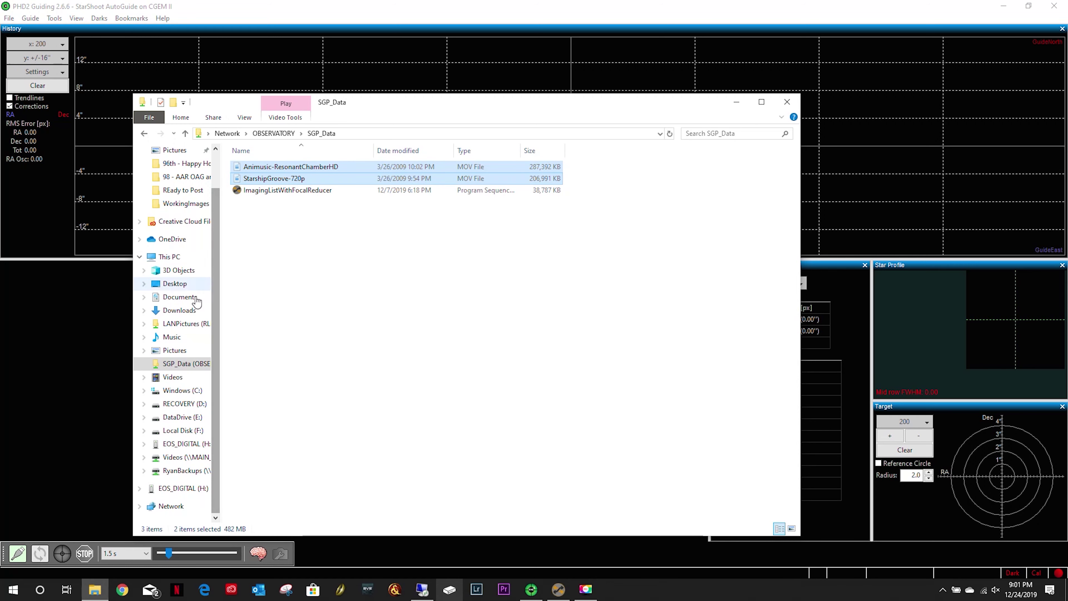
pyautogui.click(171, 337)
pyautogui.rightClick(389, 305)
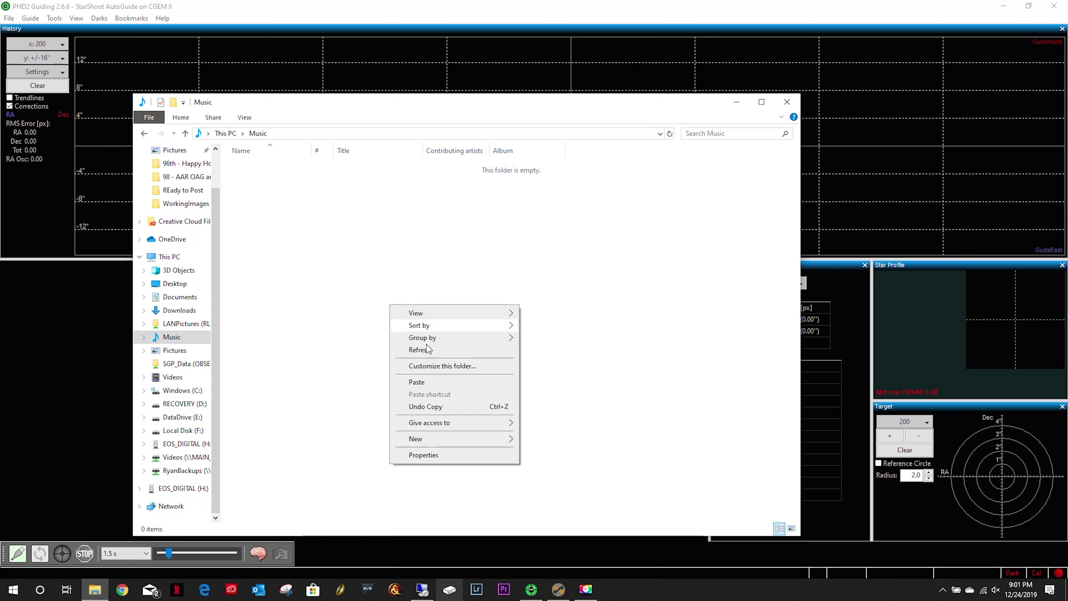
pyautogui.click(434, 382)
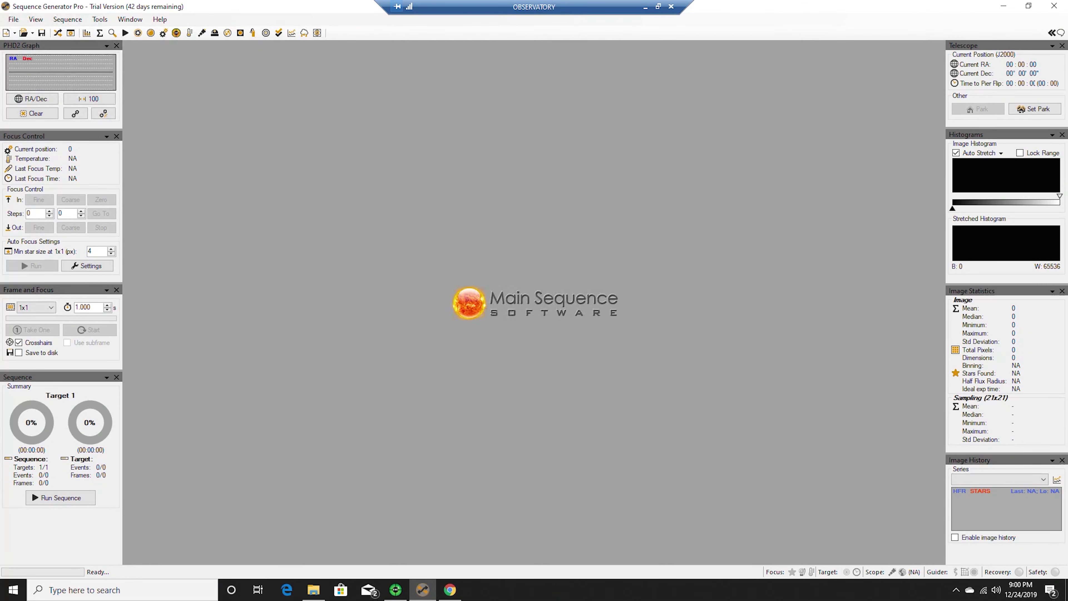
pyautogui.click(416, 593)
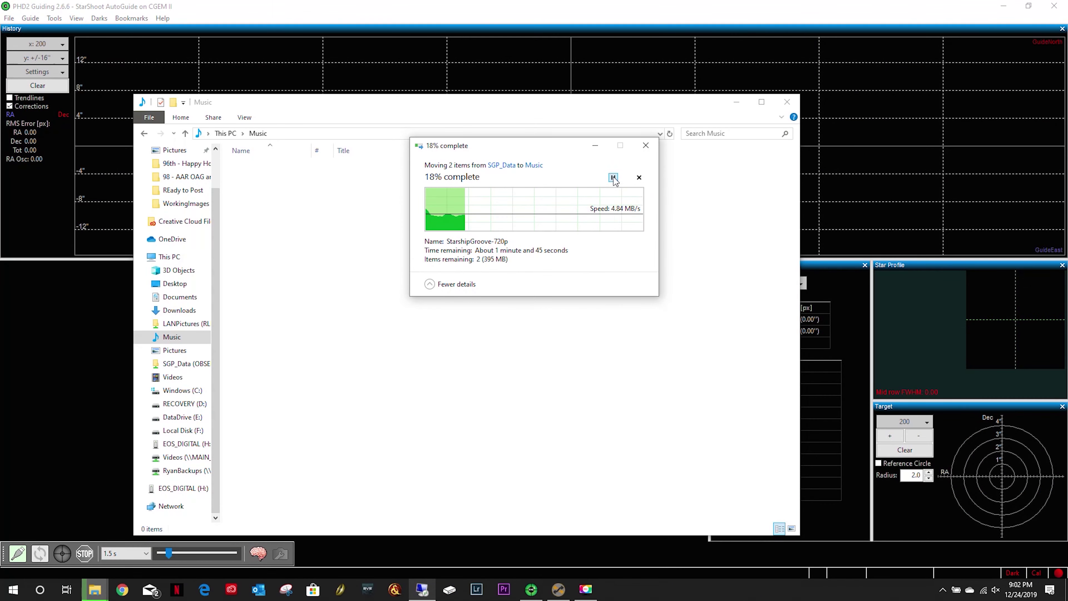
pyautogui.click(613, 178)
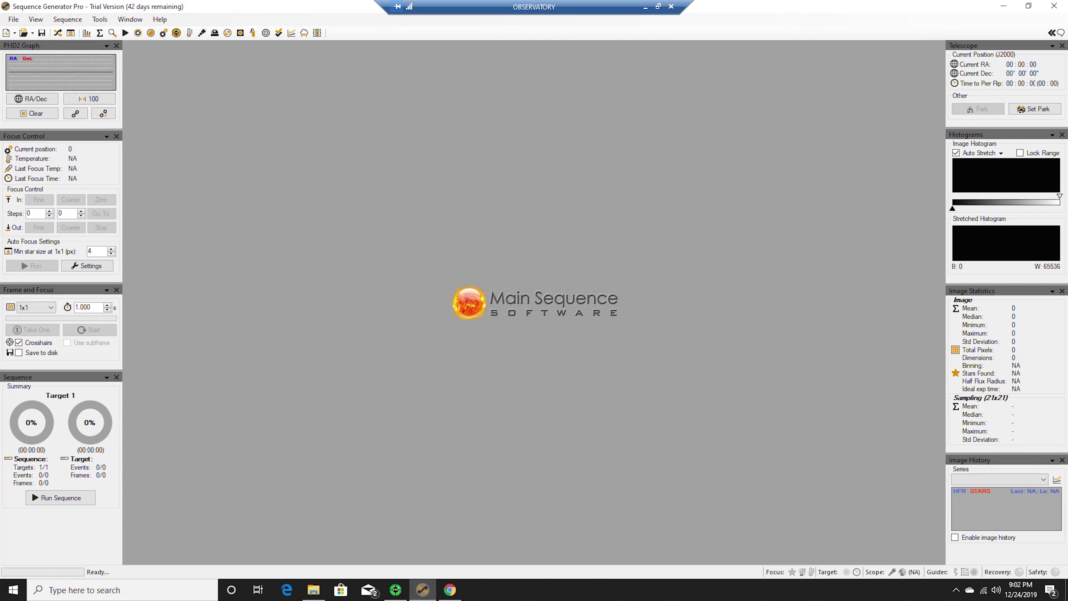
# In the remote session's File Explorer, check the SGP_Data folder on drive 500G_Storag (D:) for the copied sequence, and close the window
pyautogui.click(313, 590)
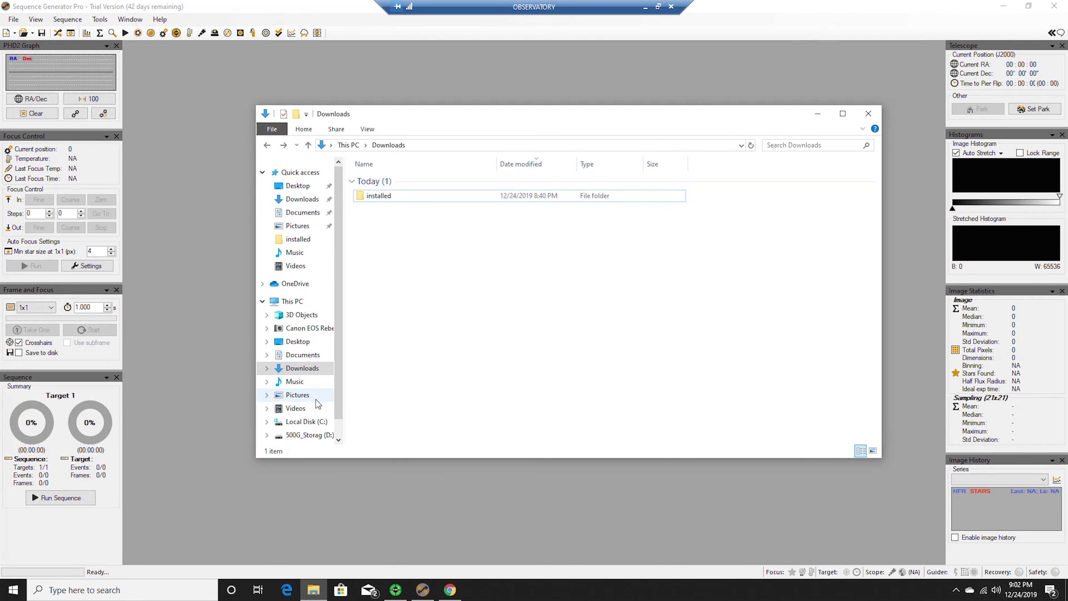
pyautogui.scroll(-1, 340, 389)
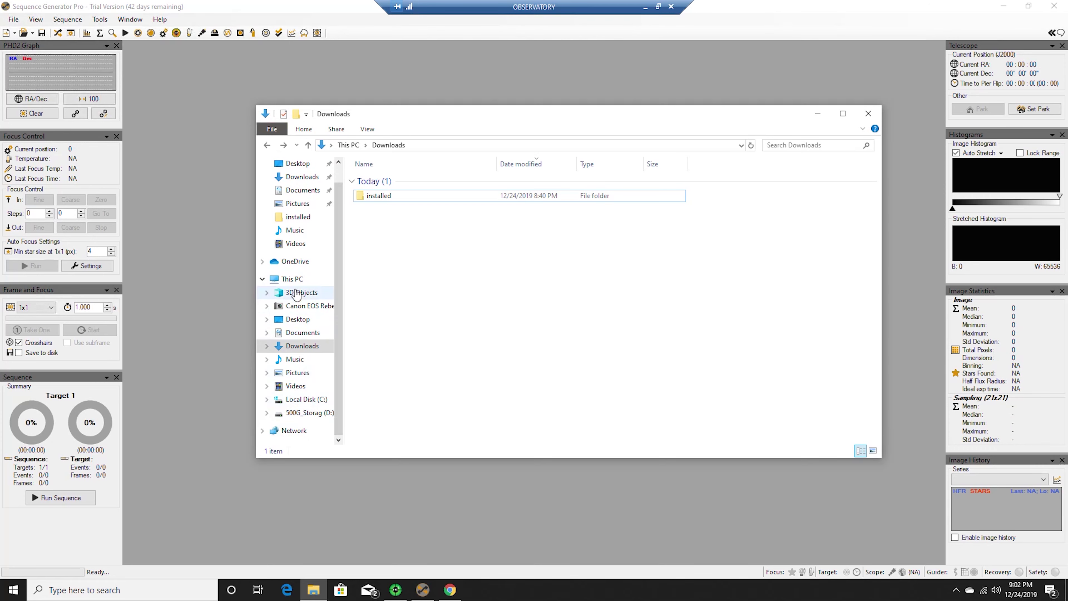
pyautogui.click(292, 278)
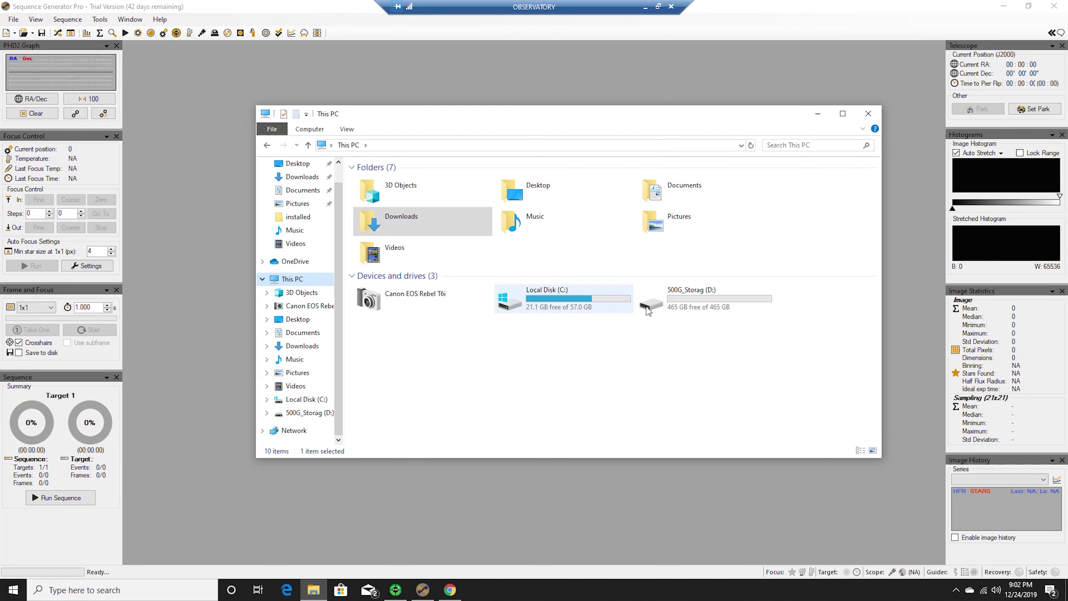
pyautogui.click(717, 296)
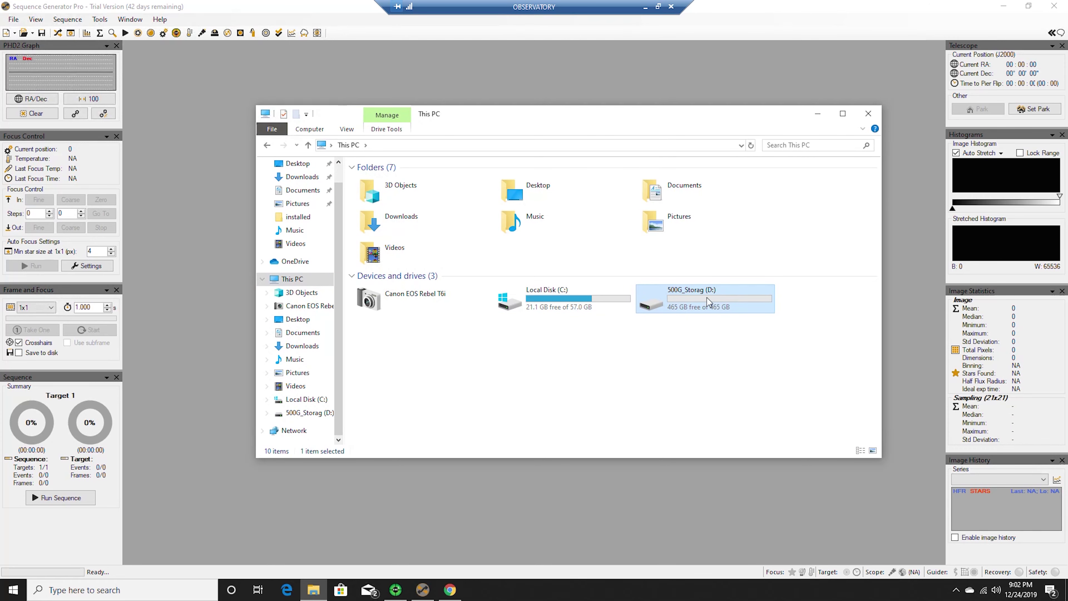
pyautogui.doubleClick(704, 295)
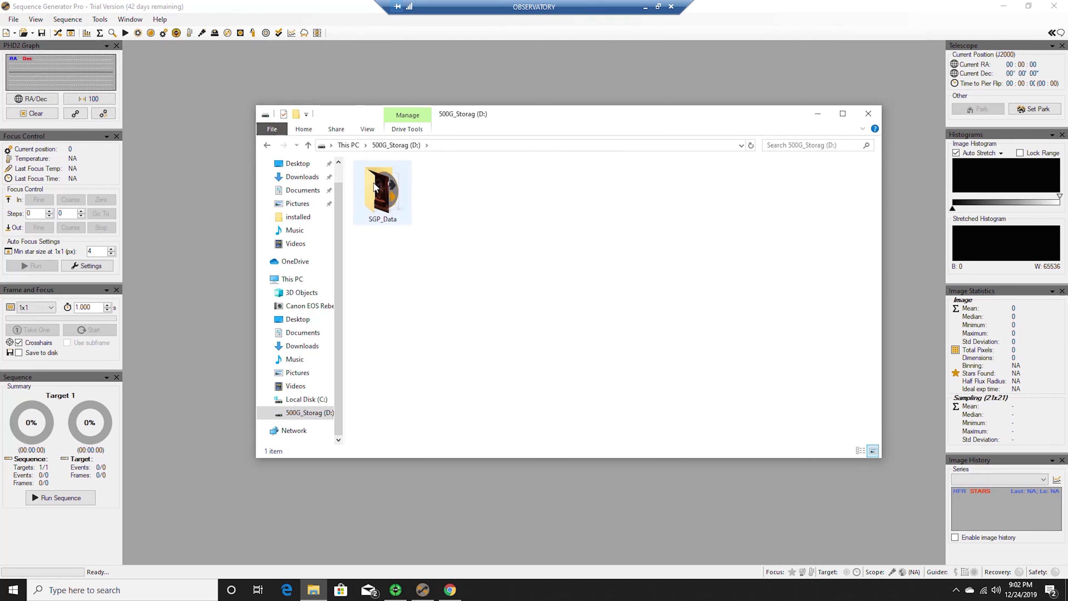
pyautogui.doubleClick(380, 200)
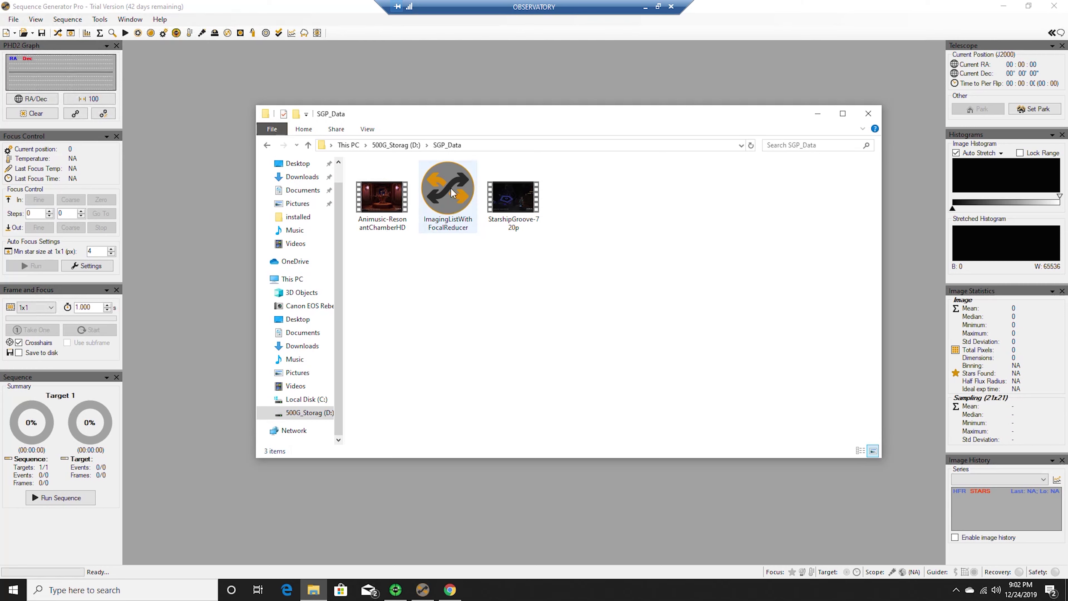
pyautogui.rightClick(450, 187)
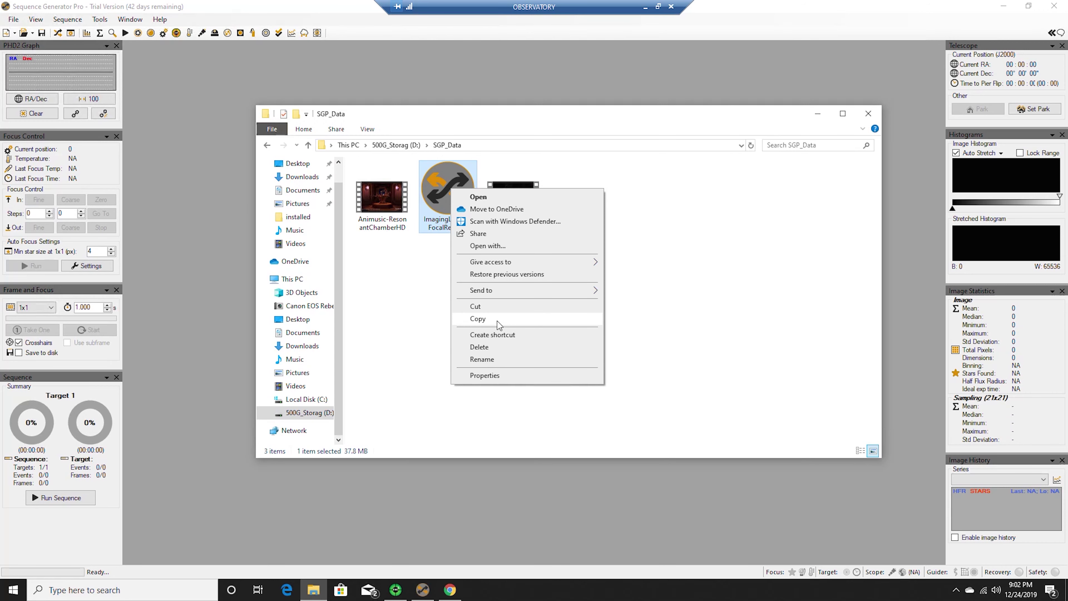
pyautogui.click(414, 286)
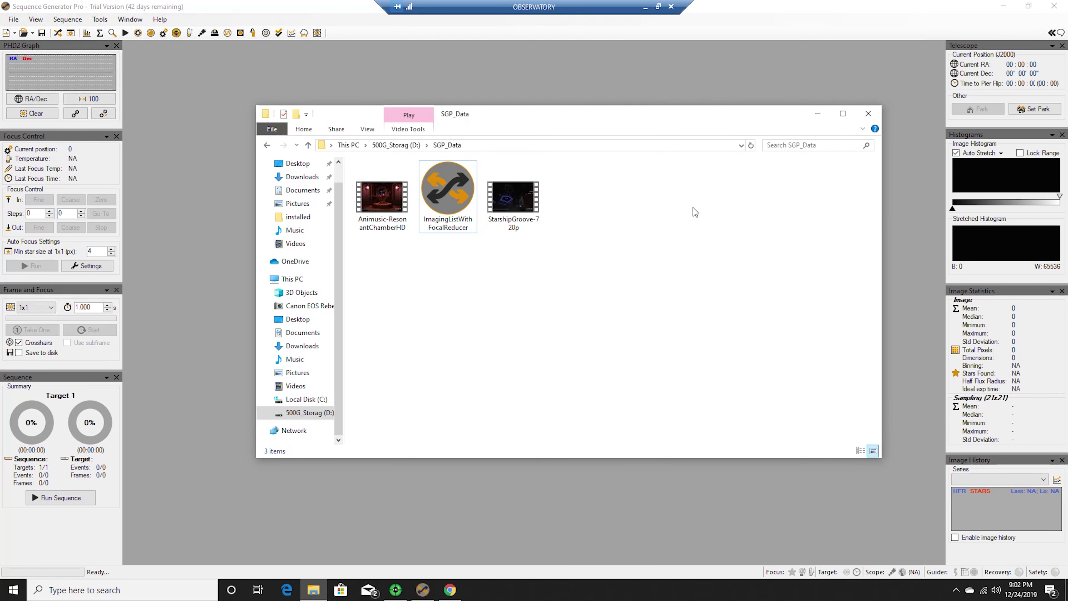
pyautogui.click(878, 116)
# Open the ImagingListWithFocalReducer sequence from D:\SGP_Data in the remote Sequence Generator Pro
pyautogui.click(19, 21)
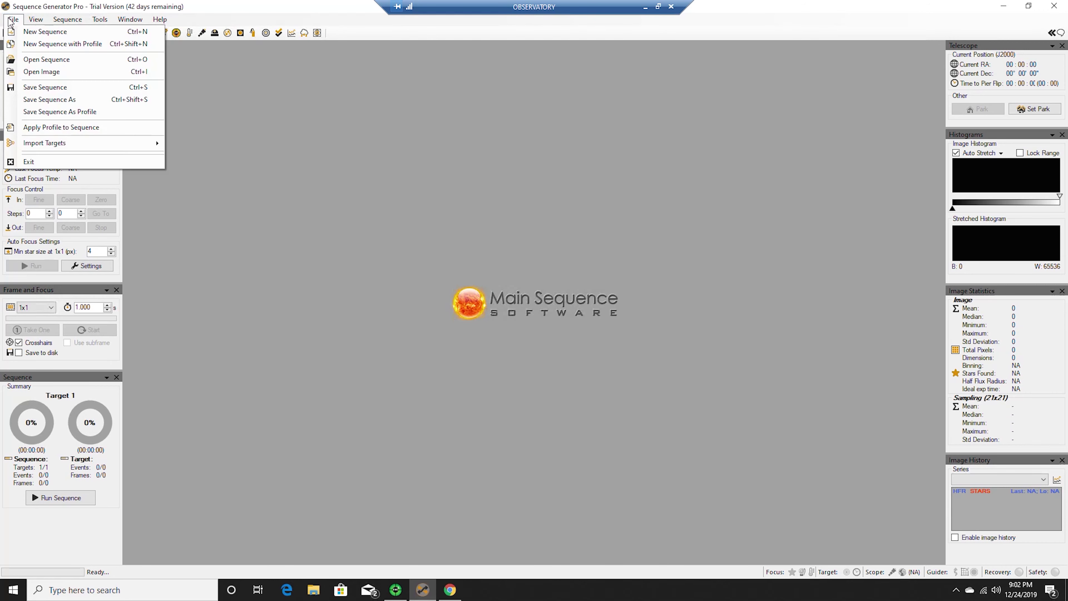
pyautogui.click(82, 69)
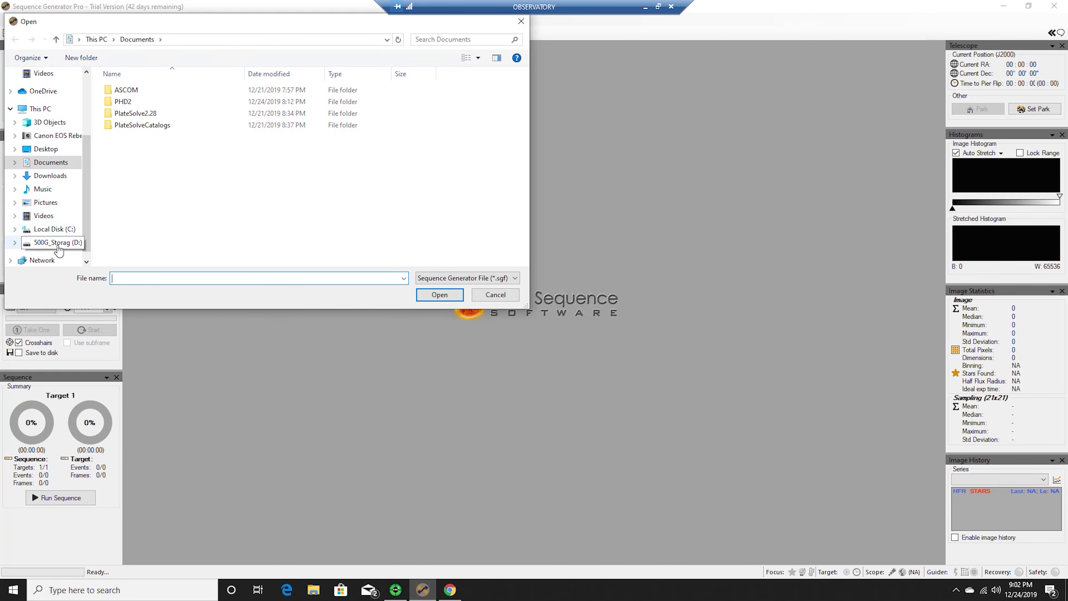
pyautogui.click(67, 243)
pyautogui.click(129, 118)
pyautogui.press('Return')
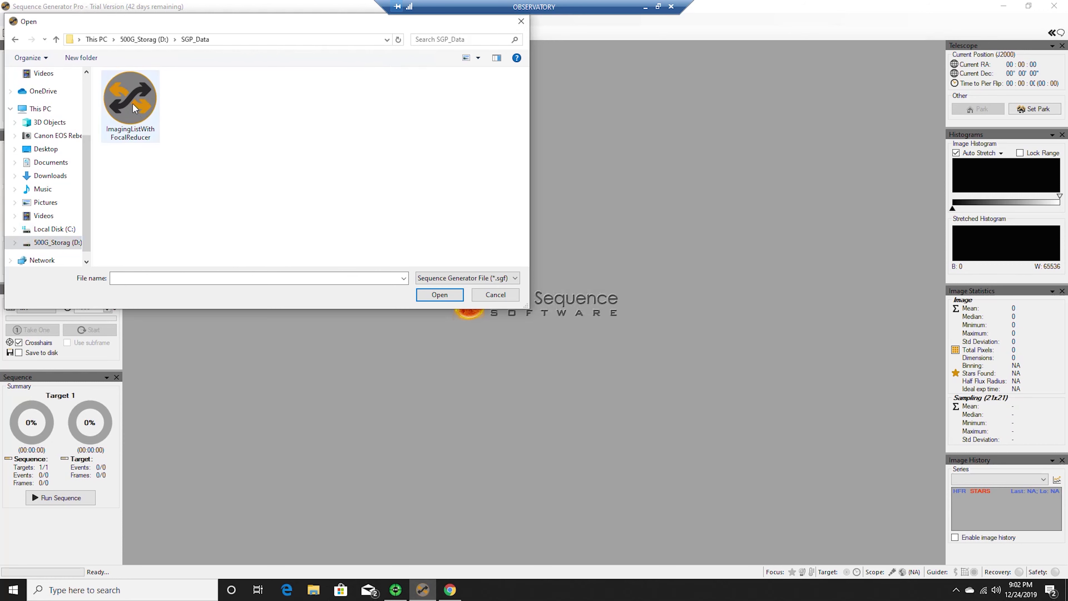
pyautogui.doubleClick(140, 135)
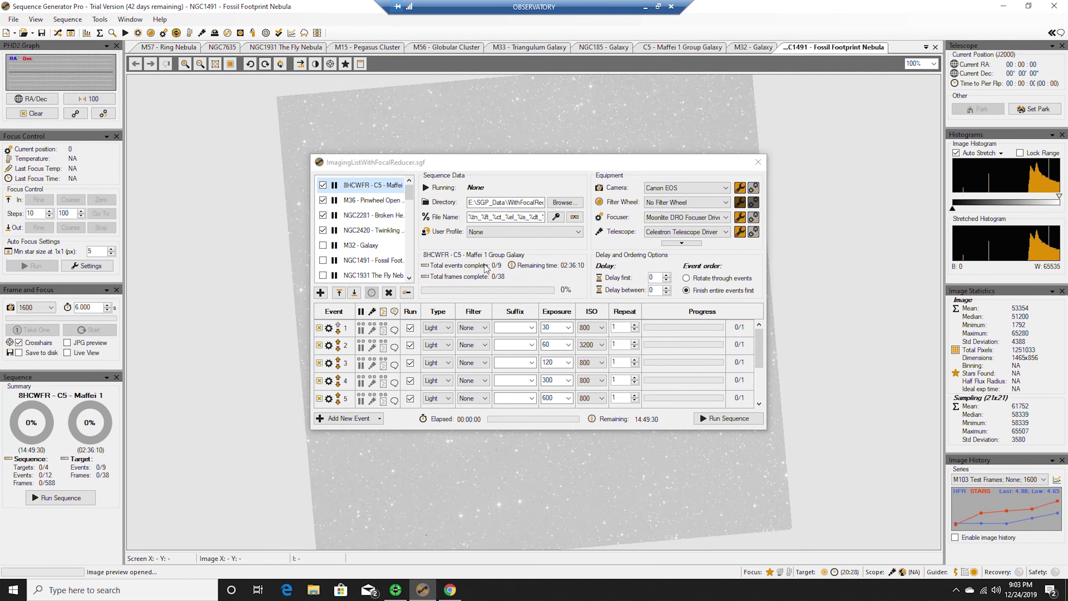
# Move the sequence window aside to review its targets and events, and close it
pyautogui.moveTo(496, 163); pyautogui.dragTo(332, 97)
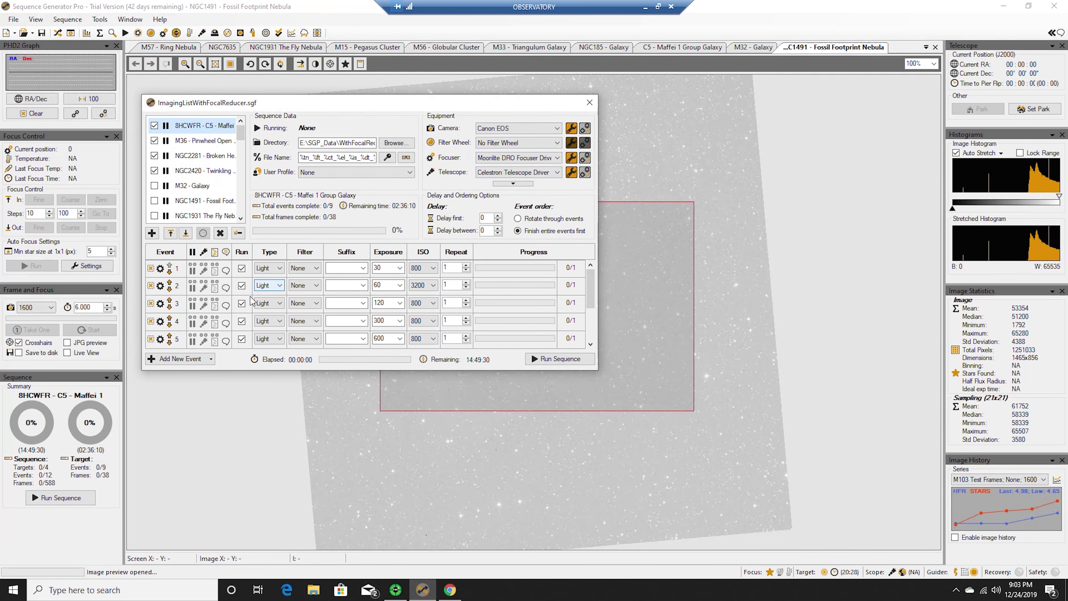
pyautogui.moveTo(220, 147)
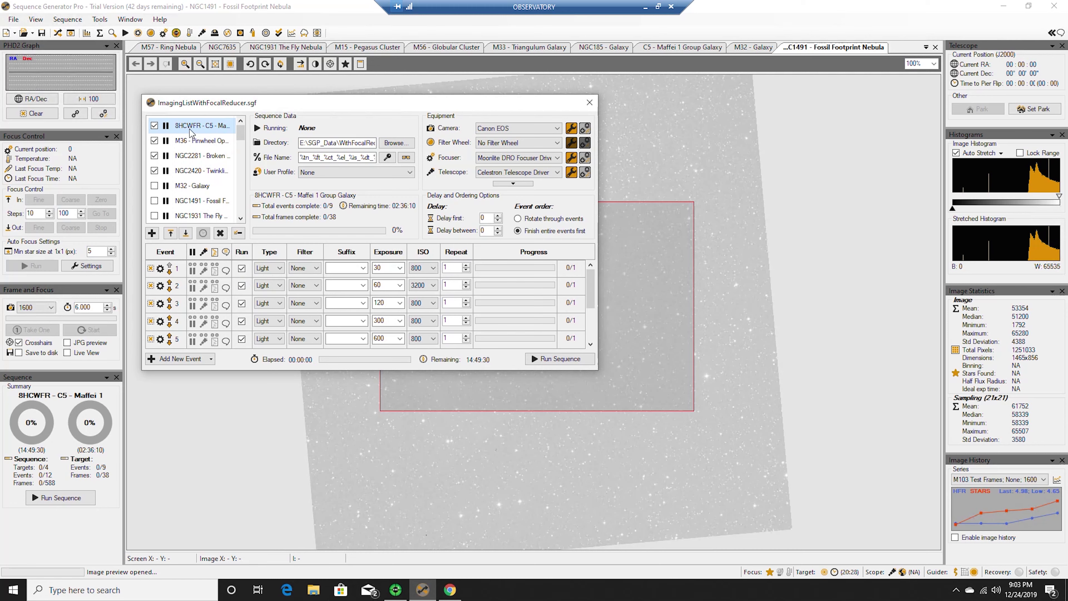
pyautogui.click(588, 103)
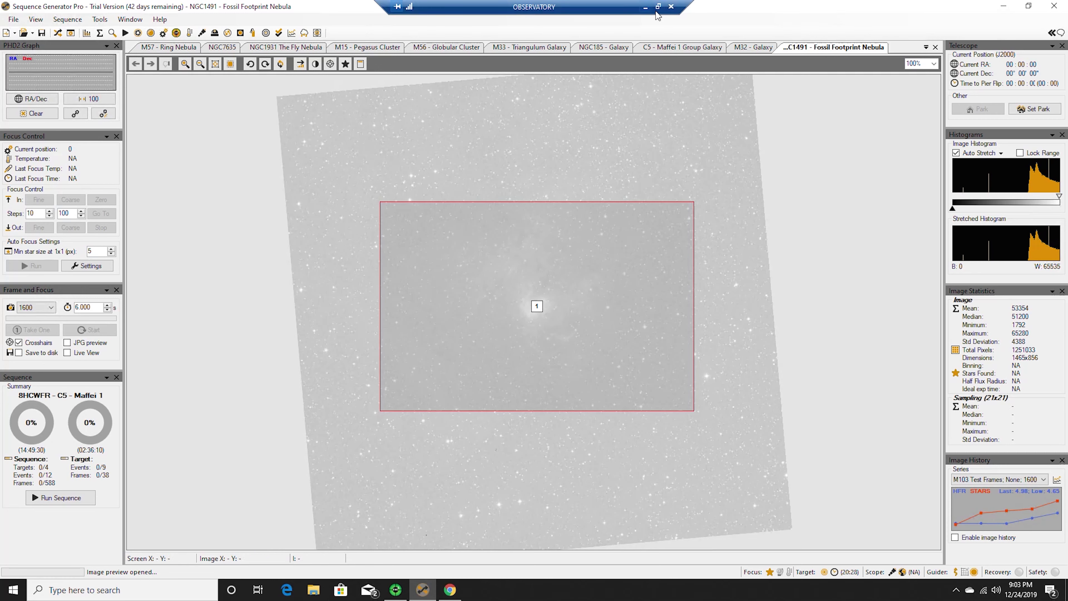
# Minimize the remote session and resume the paused move of the two videos to the Music folder
pyautogui.click(645, 10)
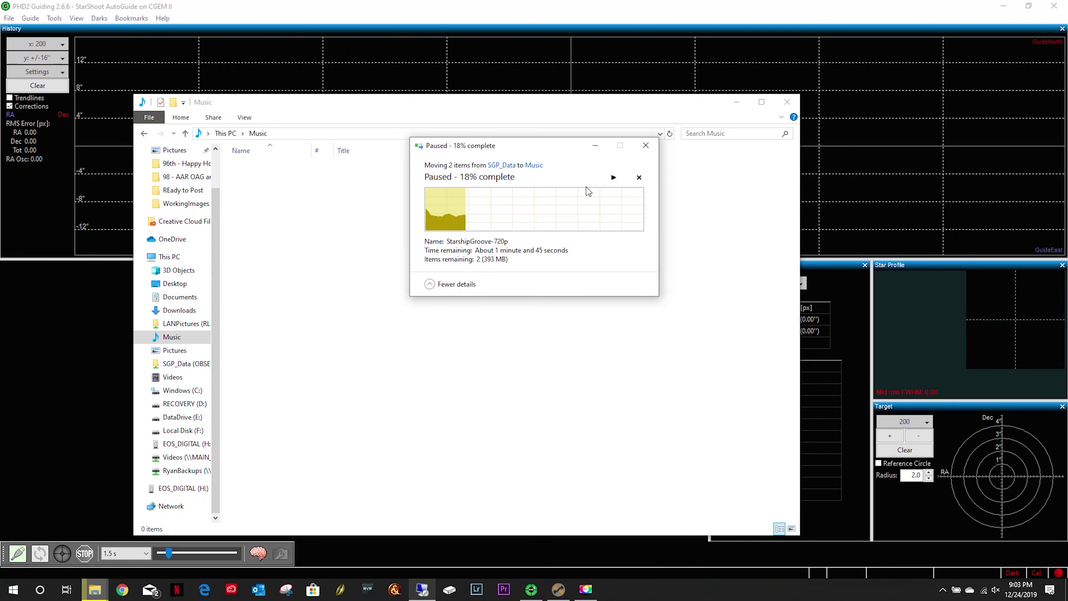
pyautogui.click(614, 177)
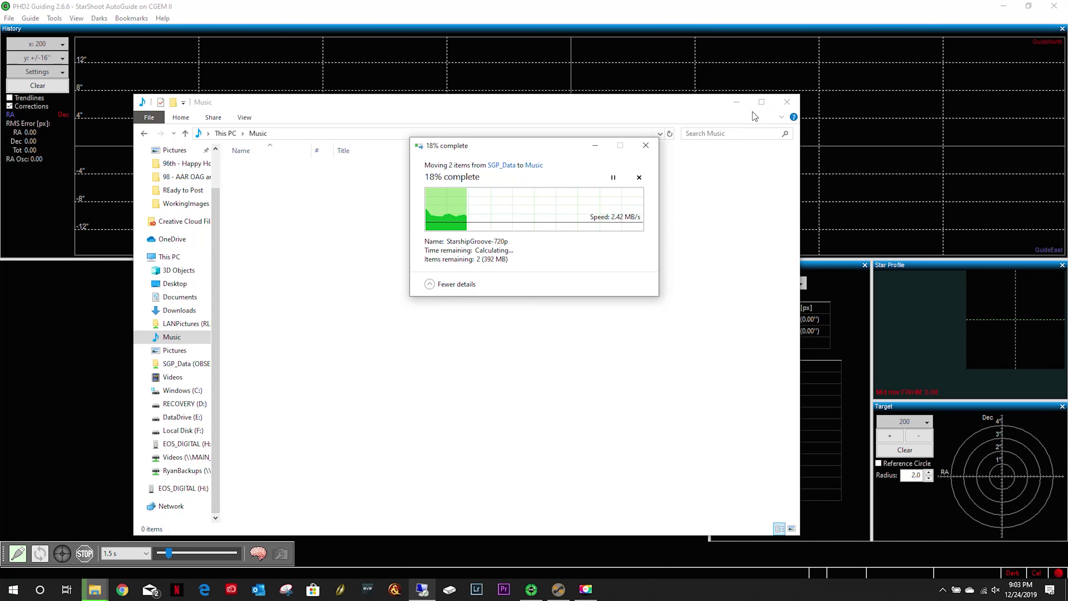
# Minimize File Explorer and PHD2 Guiding to reach the local desktop, and launch Stellarium
pyautogui.click(736, 102)
pyautogui.click(1003, 6)
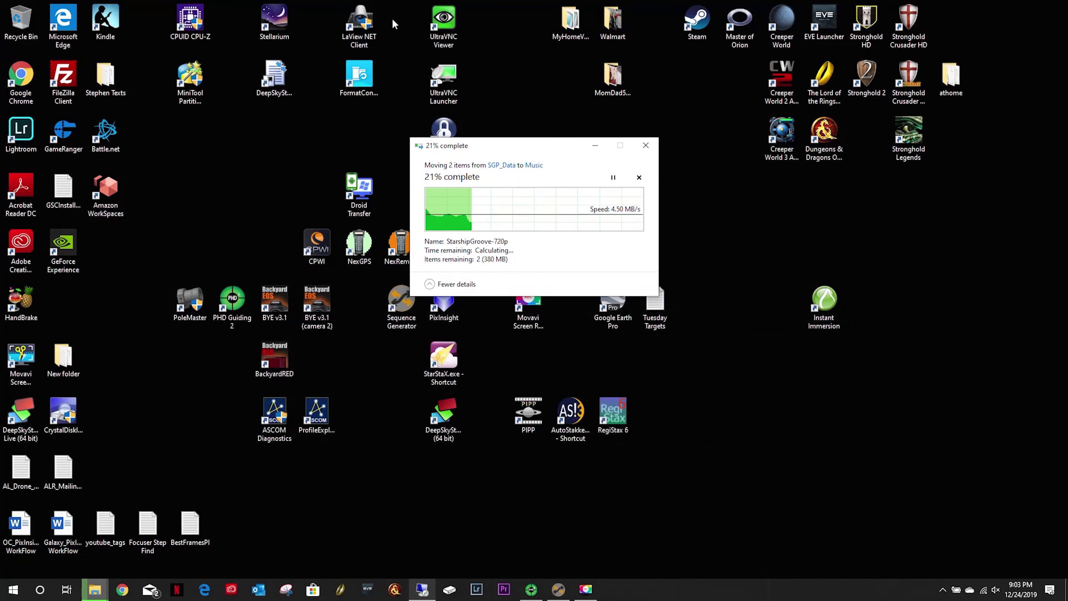
pyautogui.doubleClick(260, 26)
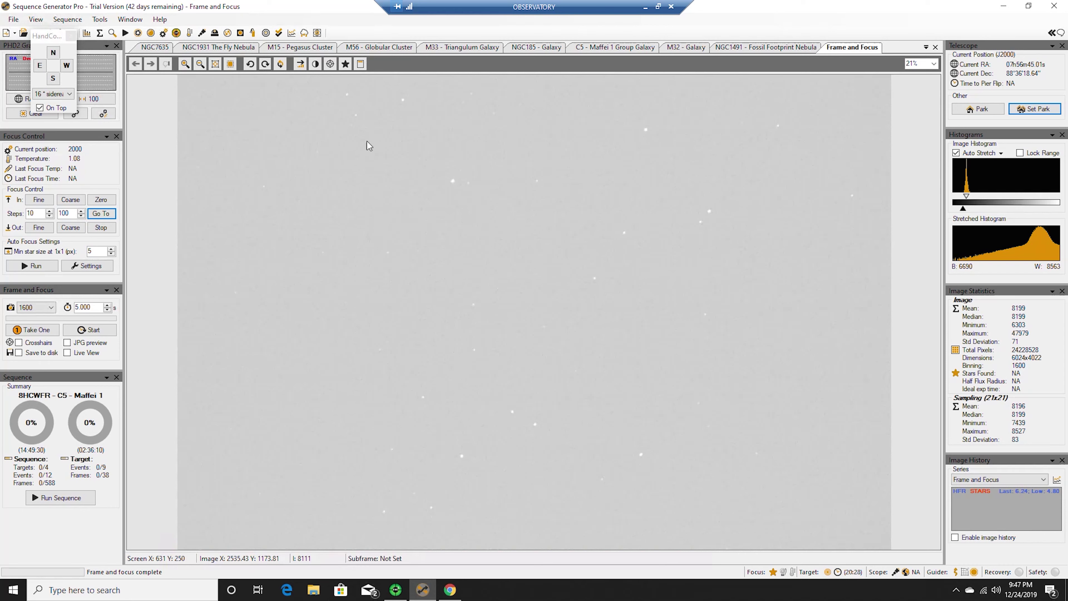
# Switch from the remote session to the local Sequence Generator Pro and close its Equipment Profile Manager
pyautogui.click(14, 20)
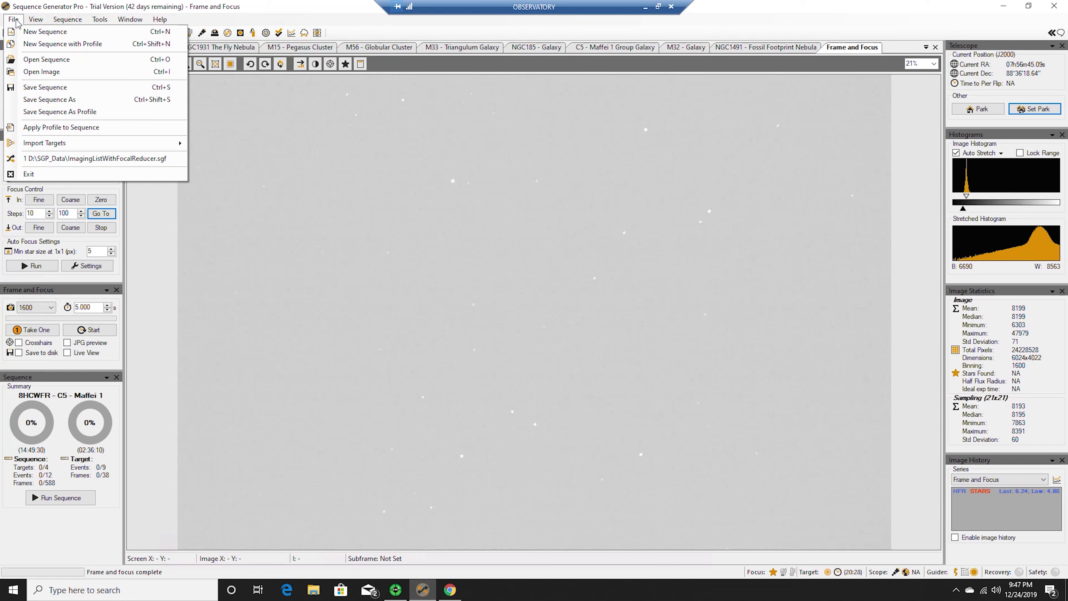
pyautogui.click(16, 20)
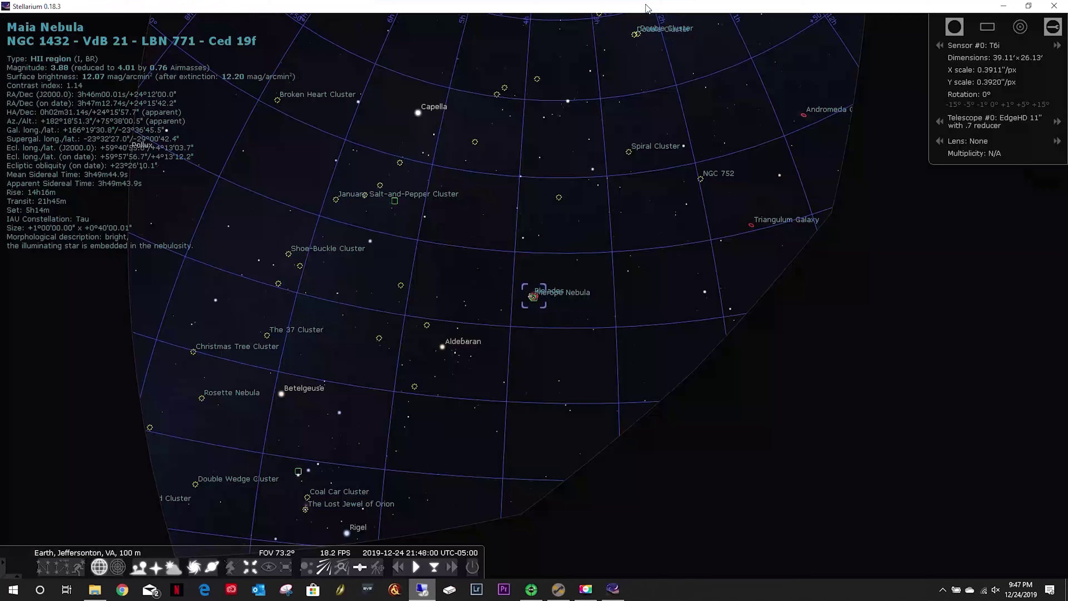
pyautogui.click(644, 7)
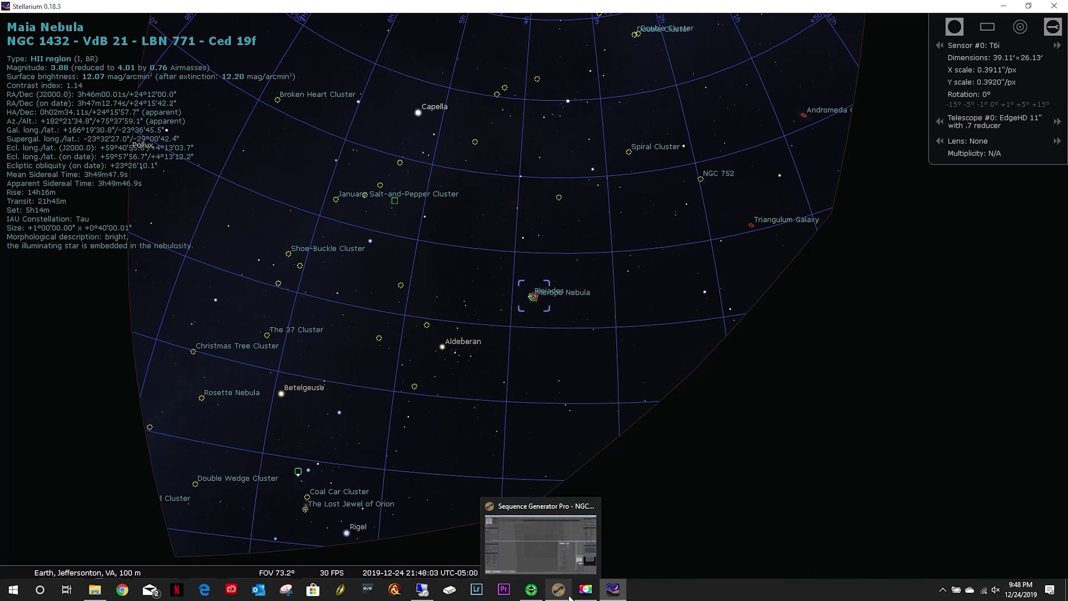
pyautogui.click(558, 589)
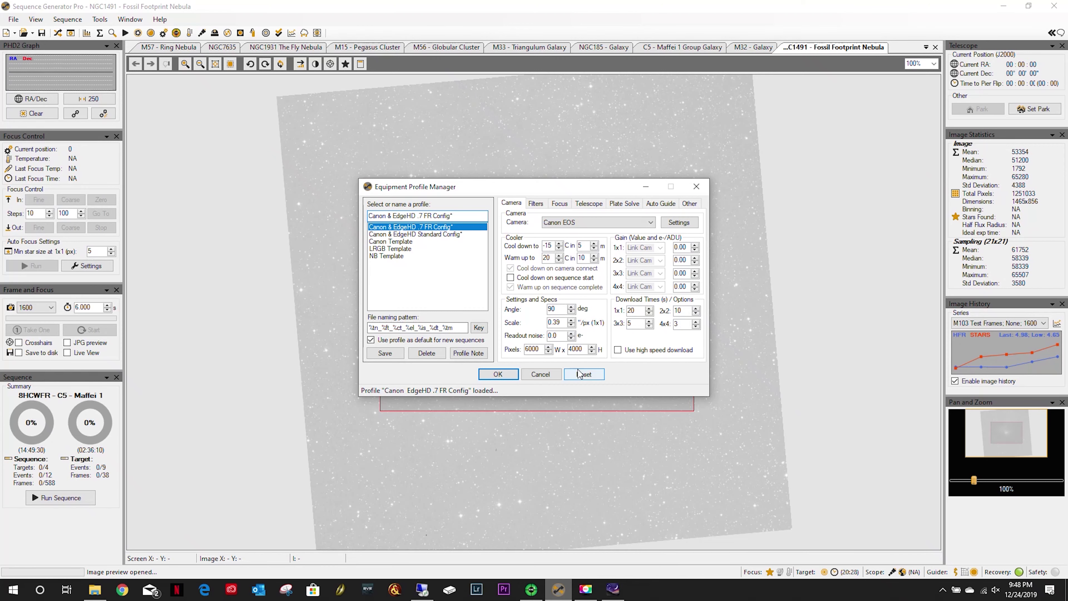
pyautogui.click(695, 186)
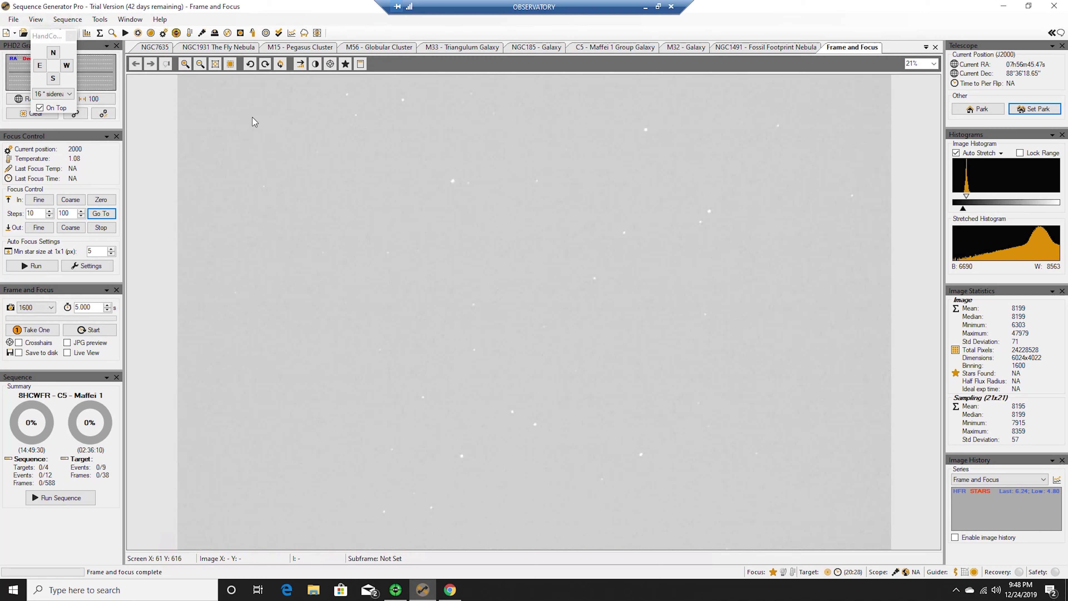
# Show the sequencer for ImagingListWithFocalReducer and enlarge its window to fit all nine events of the C5 - Maffei 1 target
pyautogui.click(35, 19)
pyautogui.click(35, 20)
pyautogui.click(35, 19)
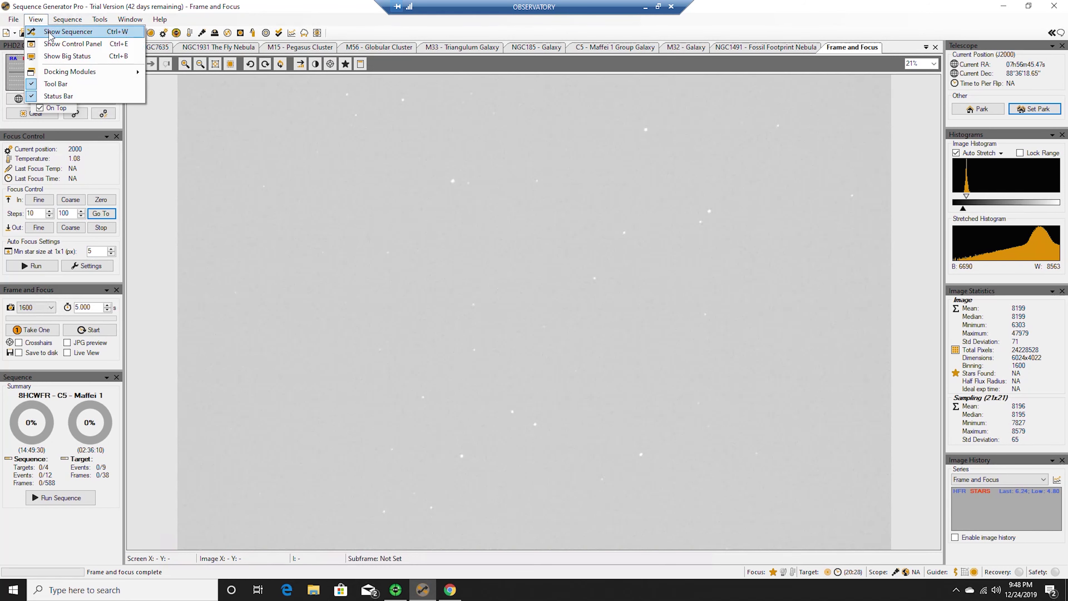
pyautogui.click(48, 38)
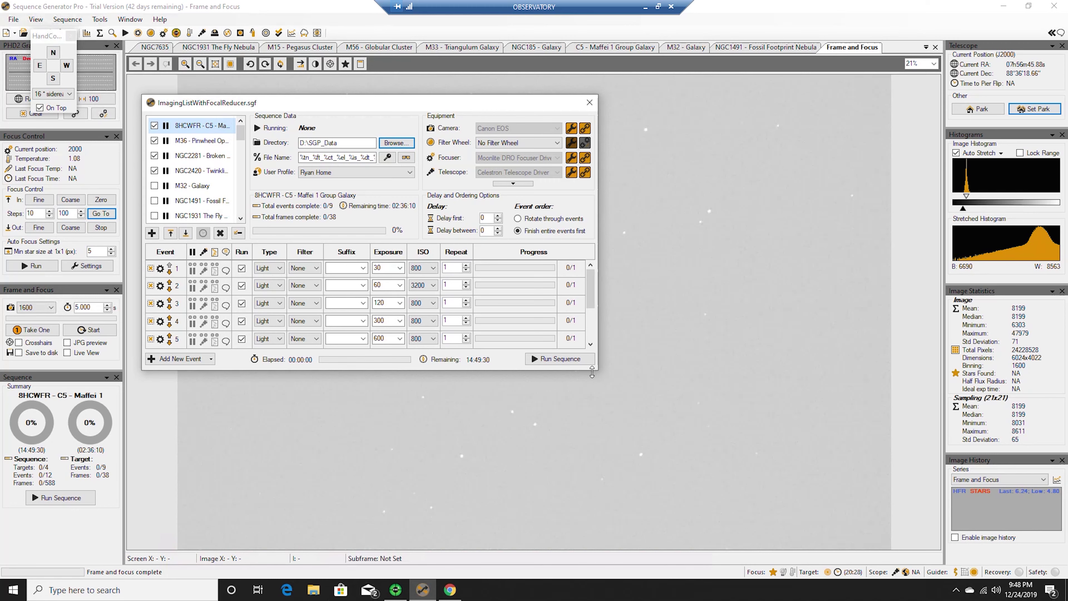
pyautogui.moveTo(580, 370); pyautogui.dragTo(581, 536)
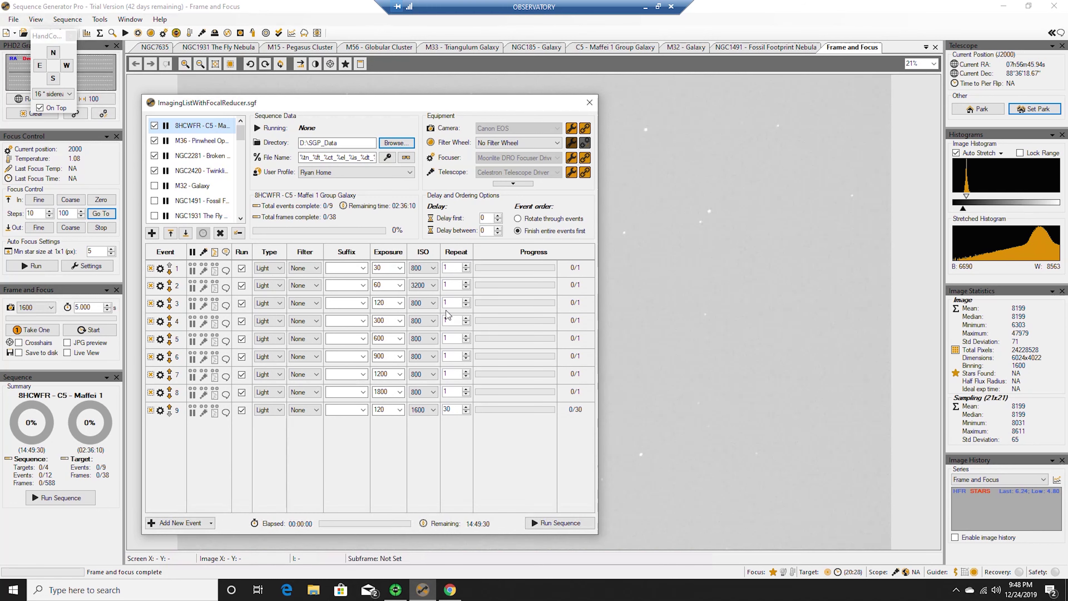
pyautogui.moveTo(207, 216)
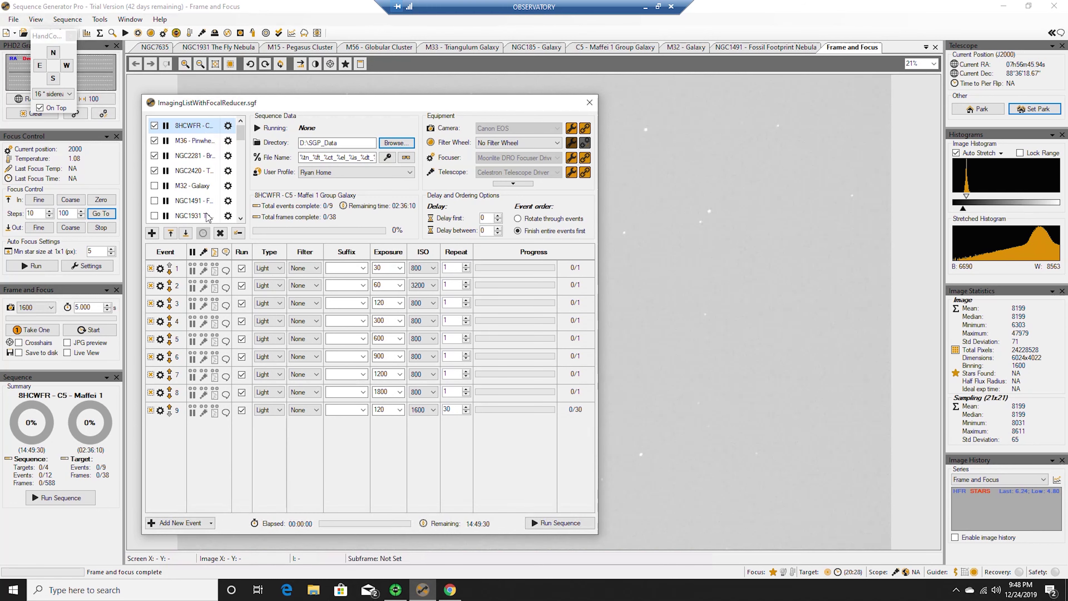
# Disable the 8HCWFR - C5 target, review the M36 - Pinwheel Open Cluster target settings without changes, and disable M36
pyautogui.moveTo(209, 129)
pyautogui.click(154, 125)
pyautogui.click(191, 141)
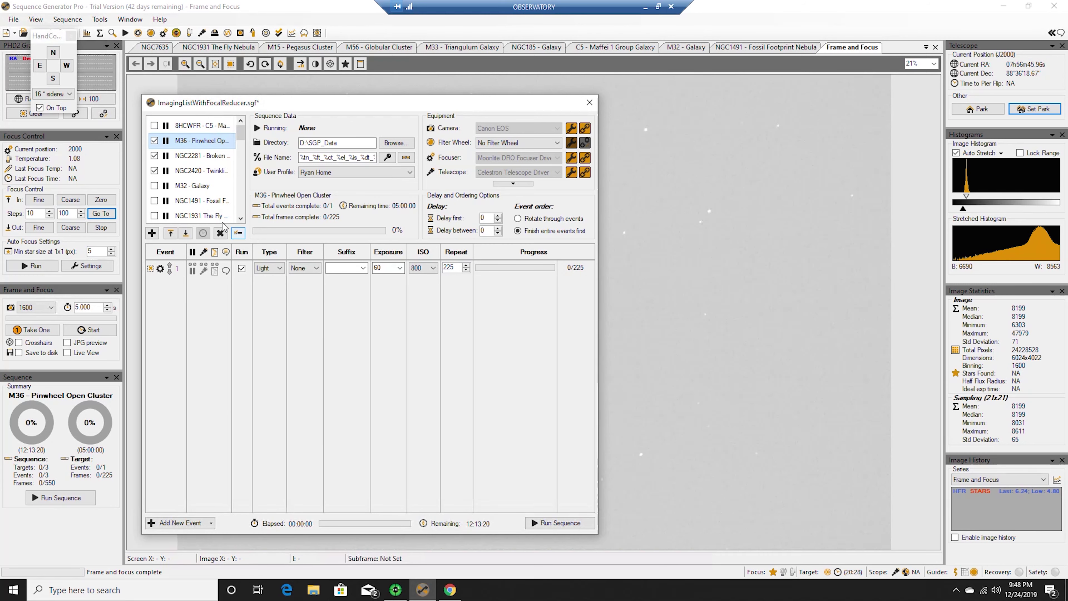
pyautogui.moveTo(213, 152)
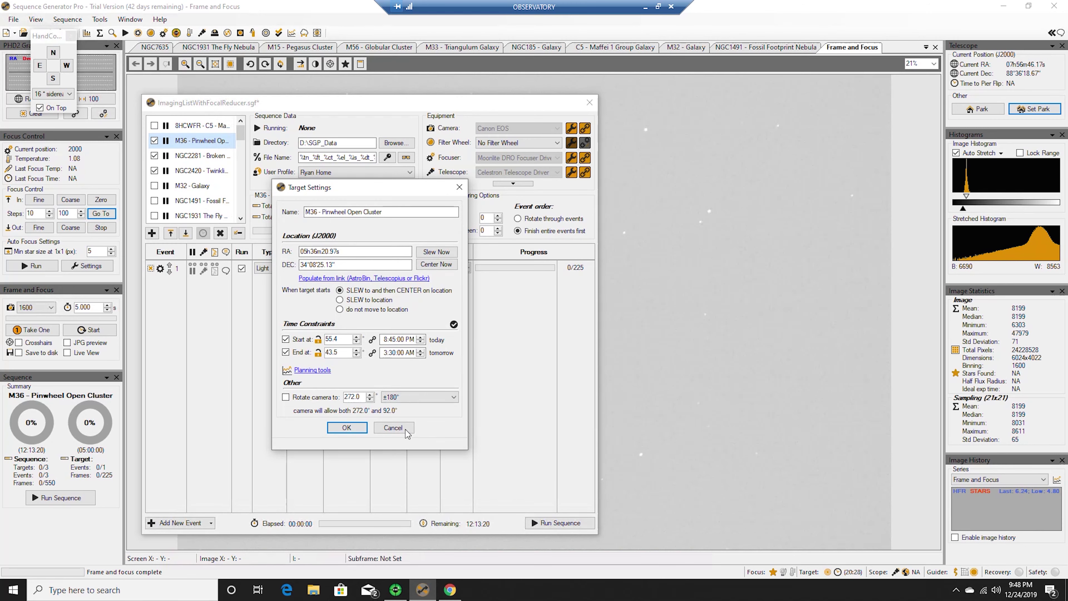
pyautogui.click(393, 428)
pyautogui.click(154, 140)
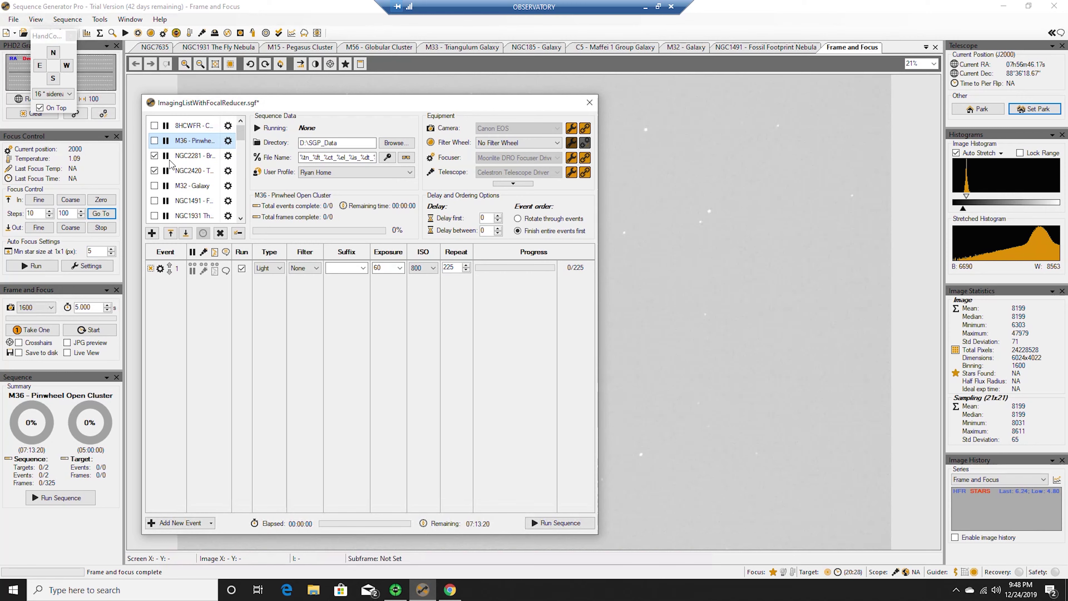
# Review the NGC2281 - Broken Heart Cluster target settings without changes and disable that target
pyautogui.click(189, 157)
pyautogui.click(228, 156)
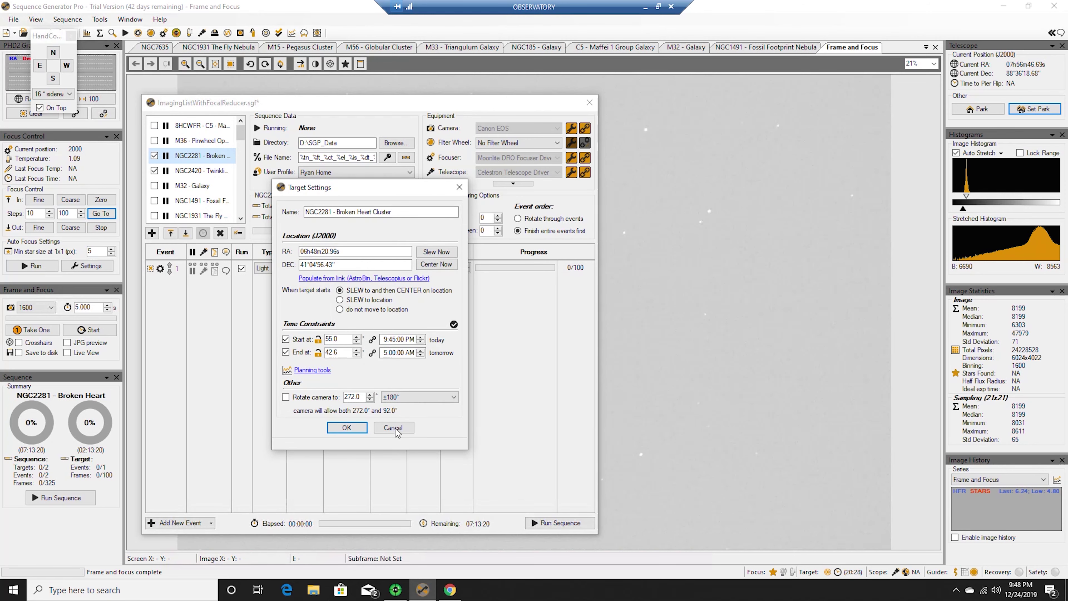
pyautogui.click(393, 427)
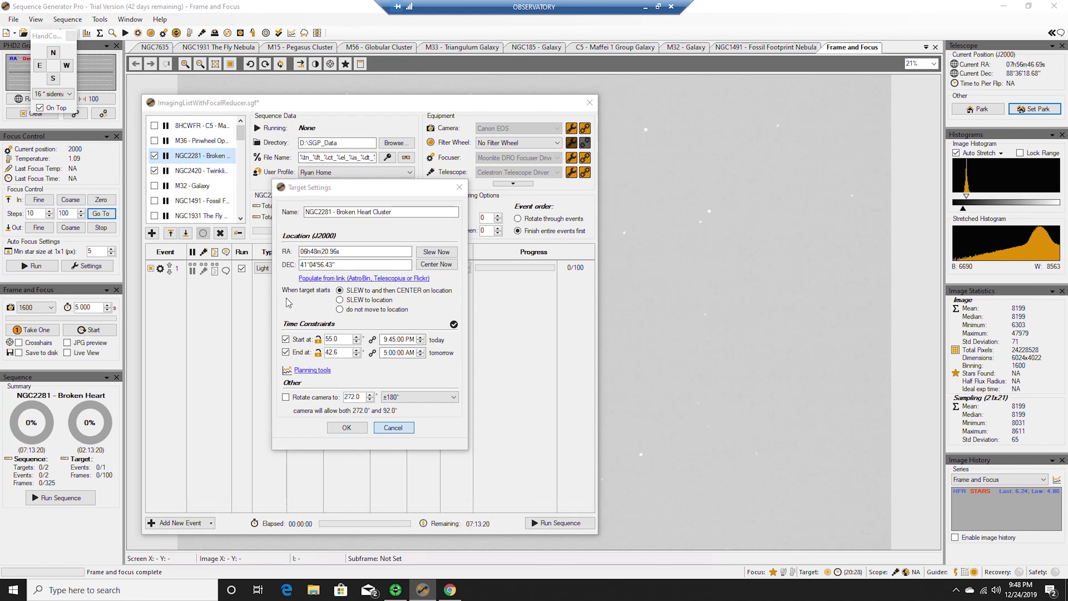
pyautogui.click(154, 156)
# Review the NGC2420 - Twinkling Comet Cluster target settings without changes and disable that target
pyautogui.click(206, 172)
pyautogui.click(228, 170)
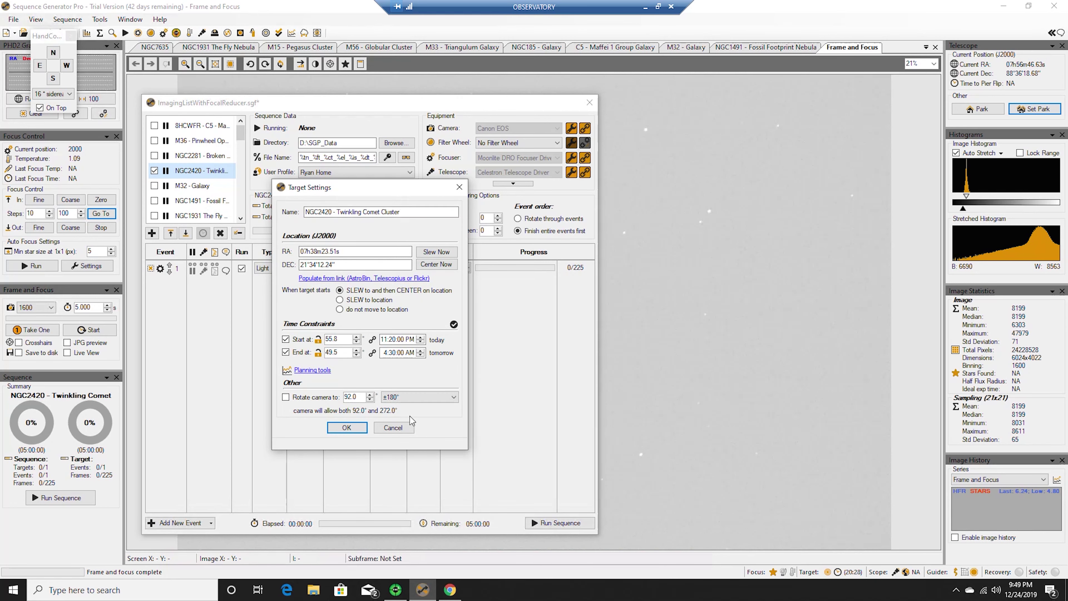
pyautogui.click(393, 428)
pyautogui.click(155, 171)
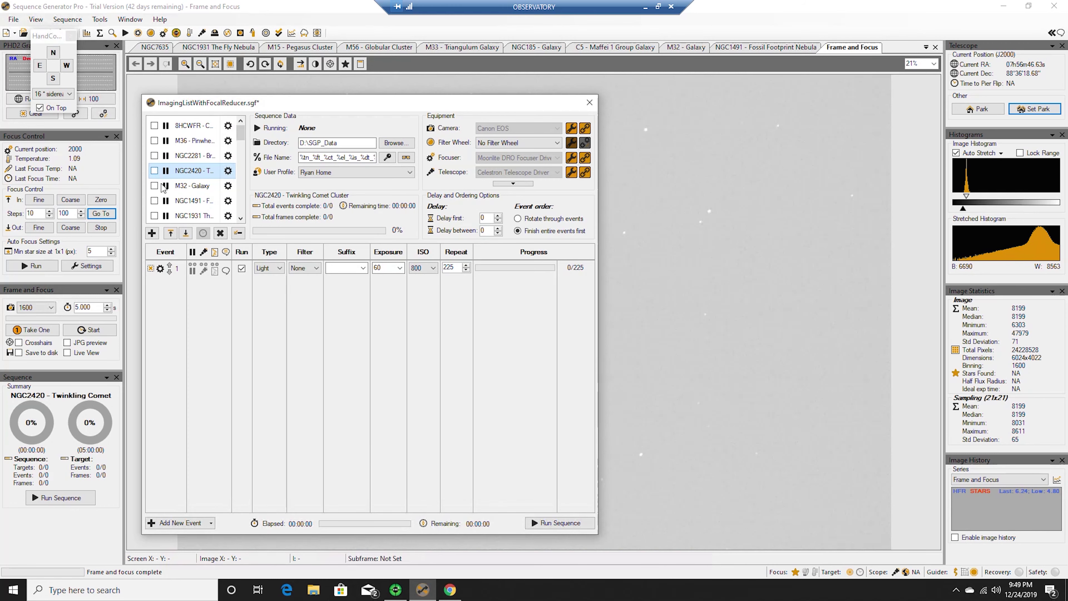
# Reset the progress of event 1 for the M32 - Galaxy target
pyautogui.click(191, 187)
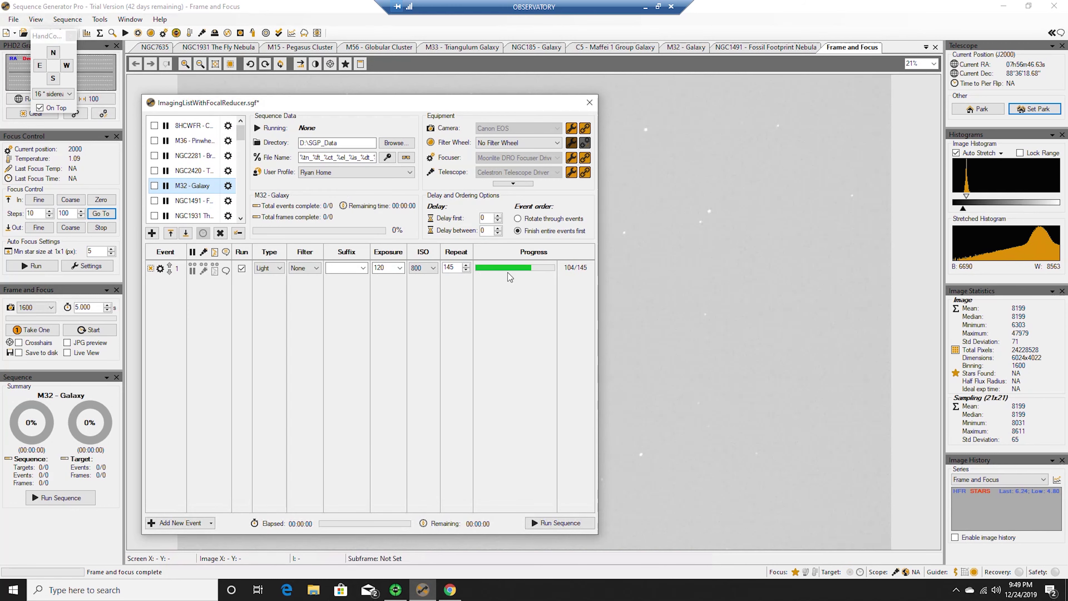
pyautogui.click(161, 269)
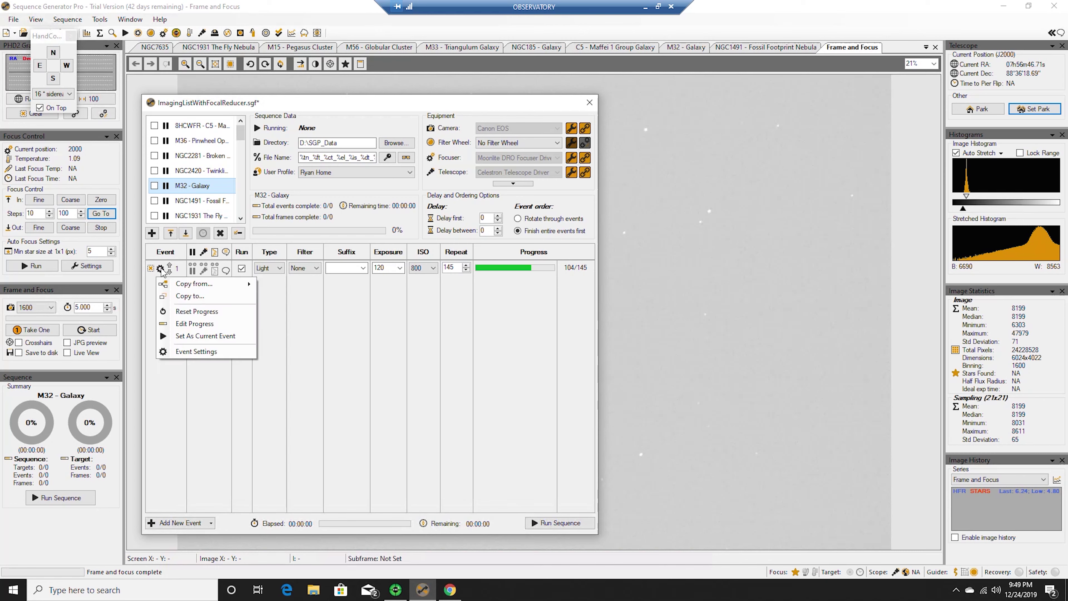
pyautogui.click(197, 312)
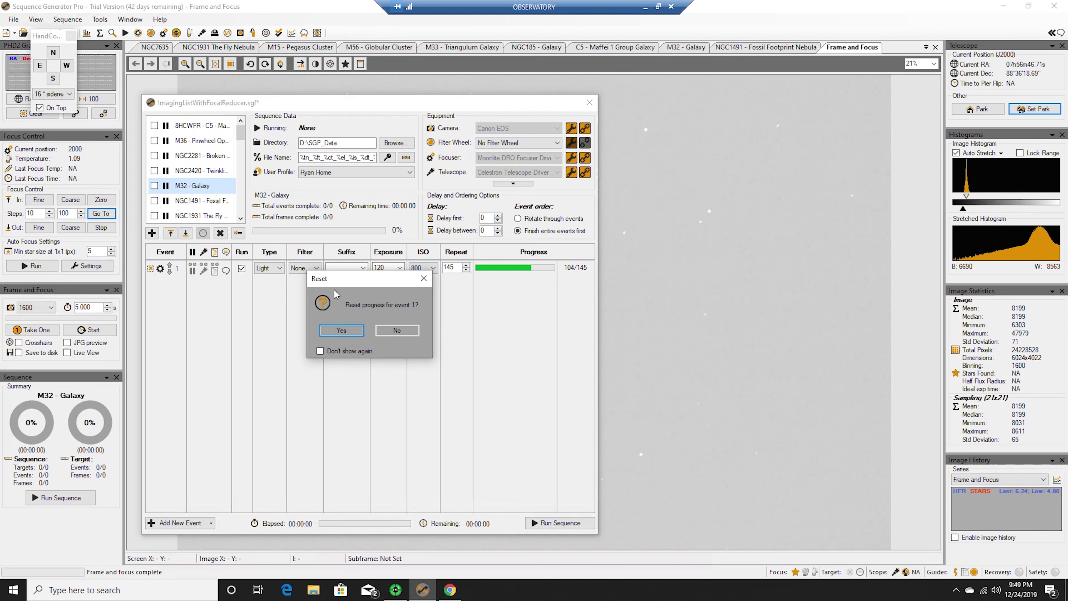
pyautogui.click(341, 330)
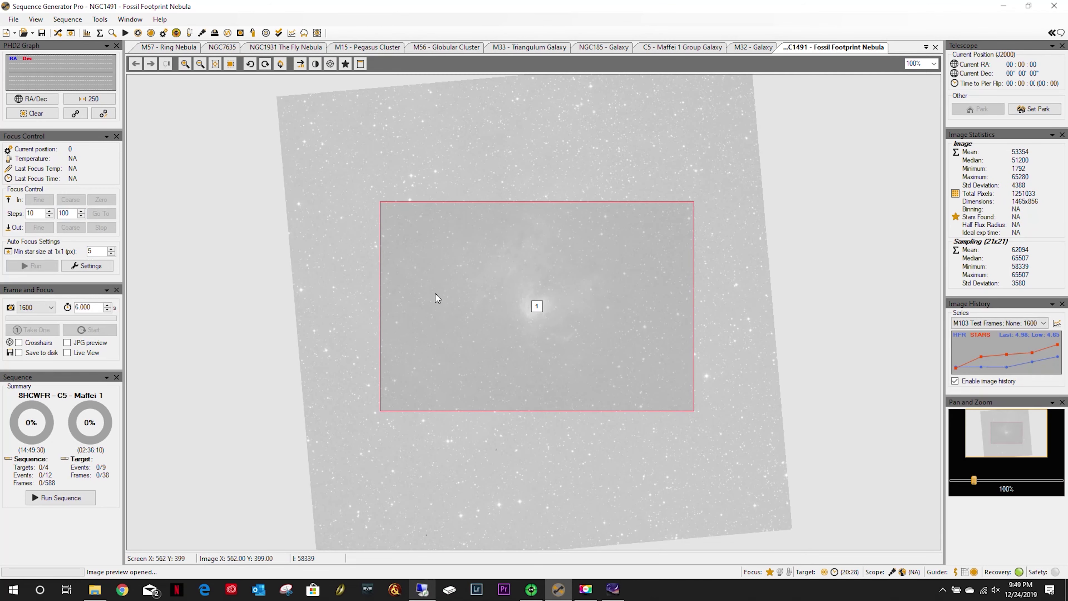
# Switch to Stellarium on the local computer and locate M 32 to check its position in the sky
pyautogui.click(613, 589)
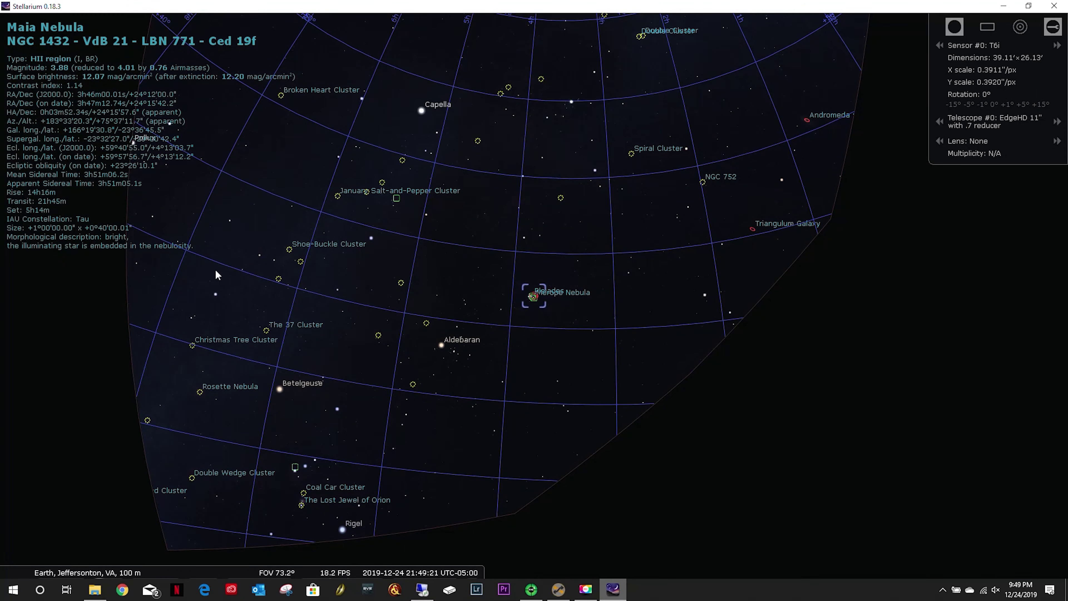
pyautogui.press('F3')
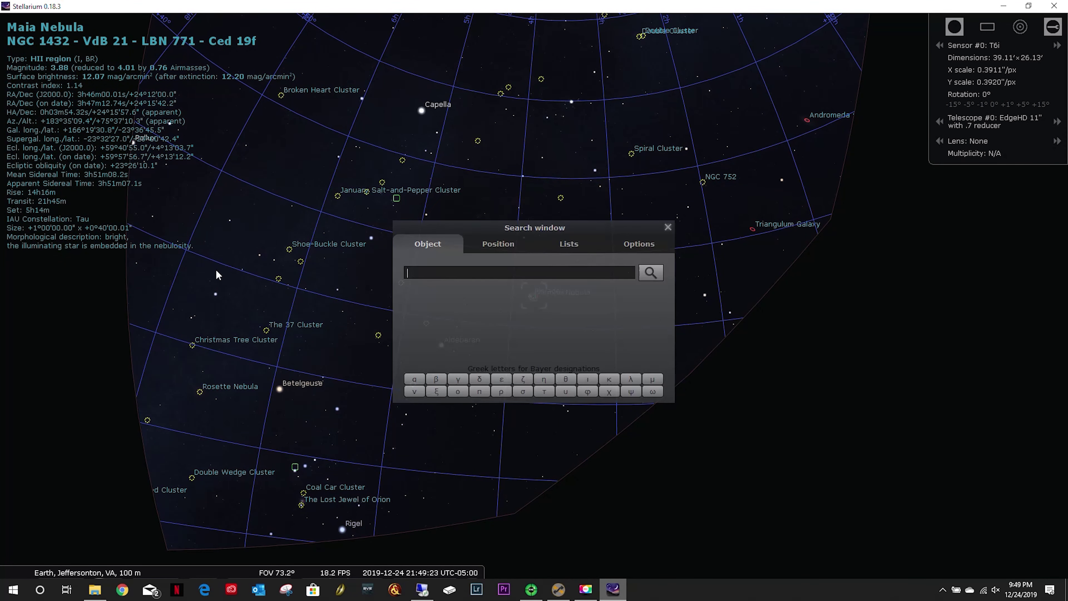
pyautogui.write('m')
pyautogui.press('space')
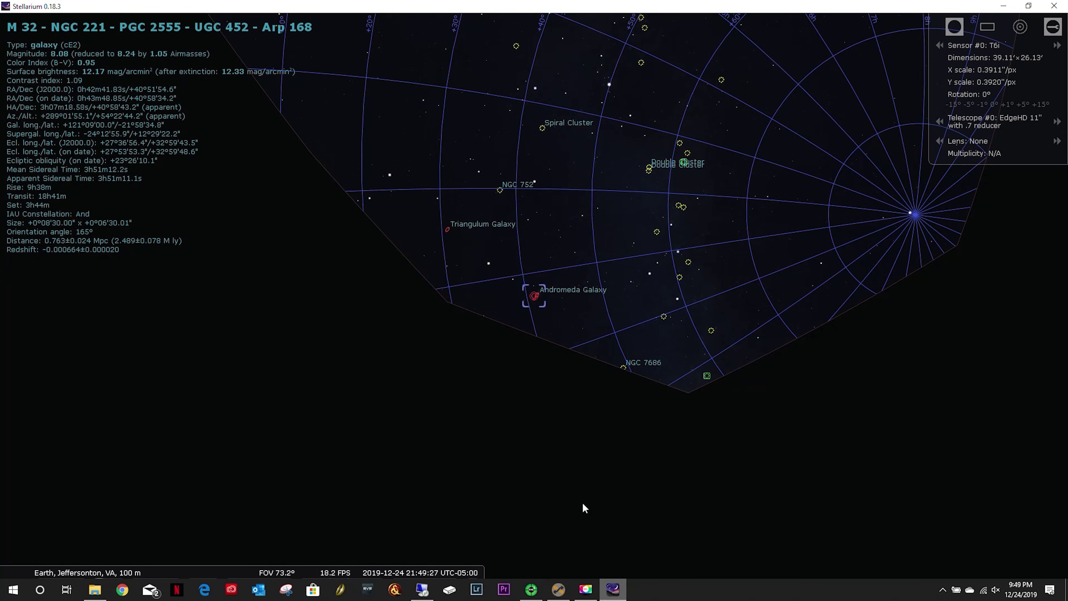
pyautogui.moveTo(584, 508)
pyautogui.mouseDown()
pyautogui.moveTo(592, 253)
pyautogui.moveTo(596, 522)
pyautogui.mouseUp()
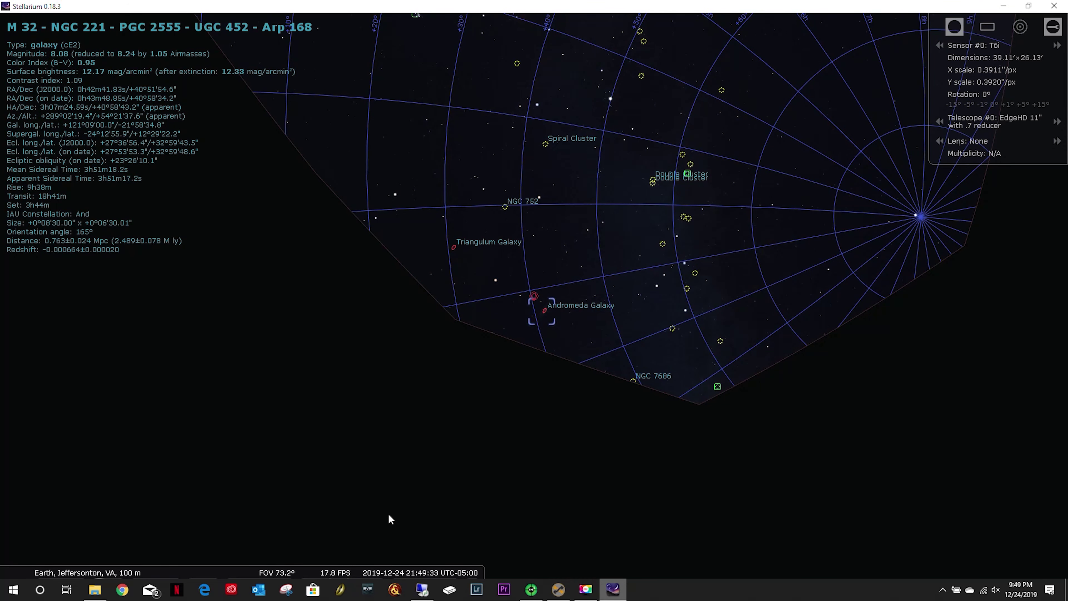
# Return to the remote session, review the NGC1491 - Fossil Footprint Nebula target settings, and bring up PHD2 Guiding
pyautogui.click(422, 589)
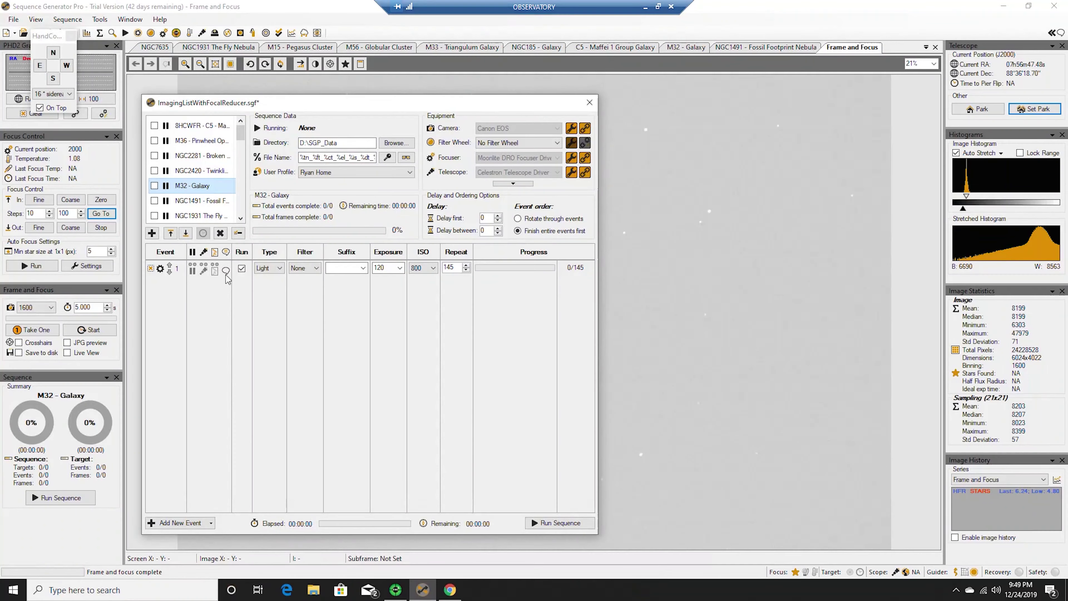
pyautogui.click(198, 202)
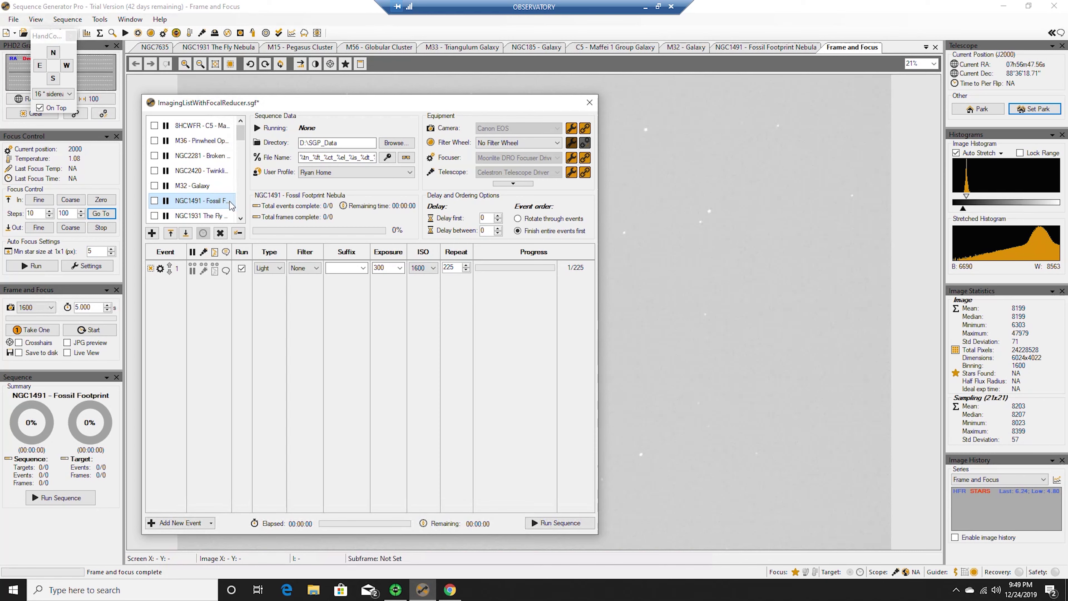
pyautogui.moveTo(229, 204)
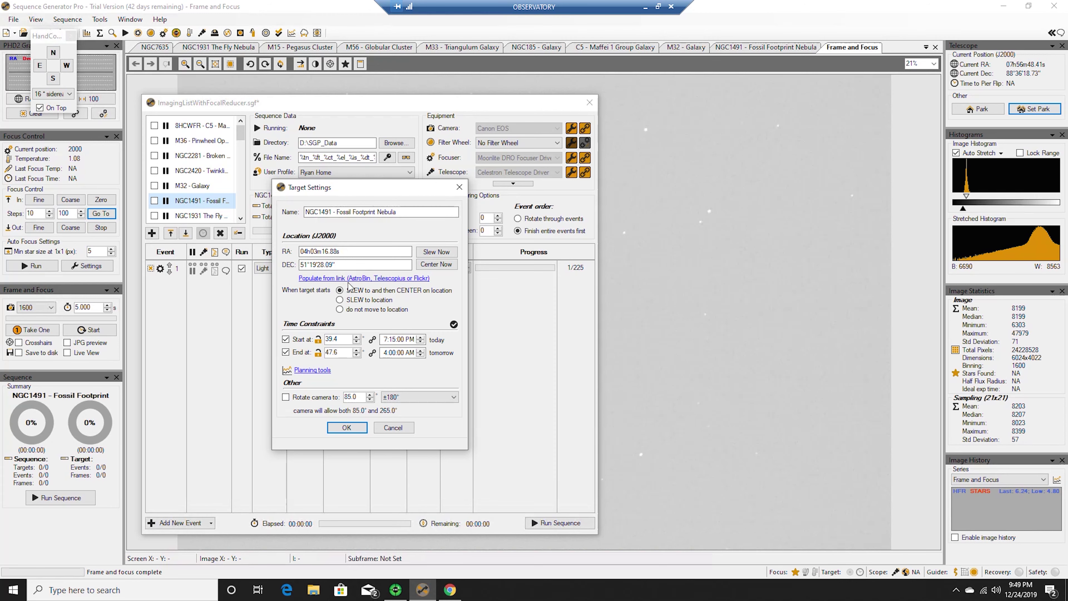
pyautogui.moveTo(375, 195); pyautogui.dragTo(380, 141)
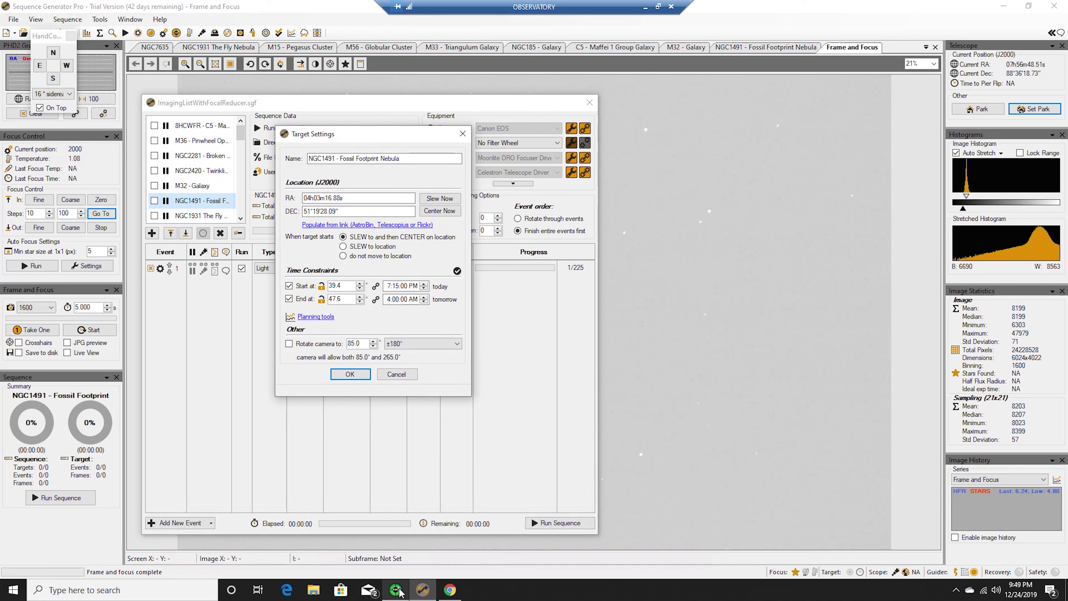
pyautogui.moveTo(400, 593)
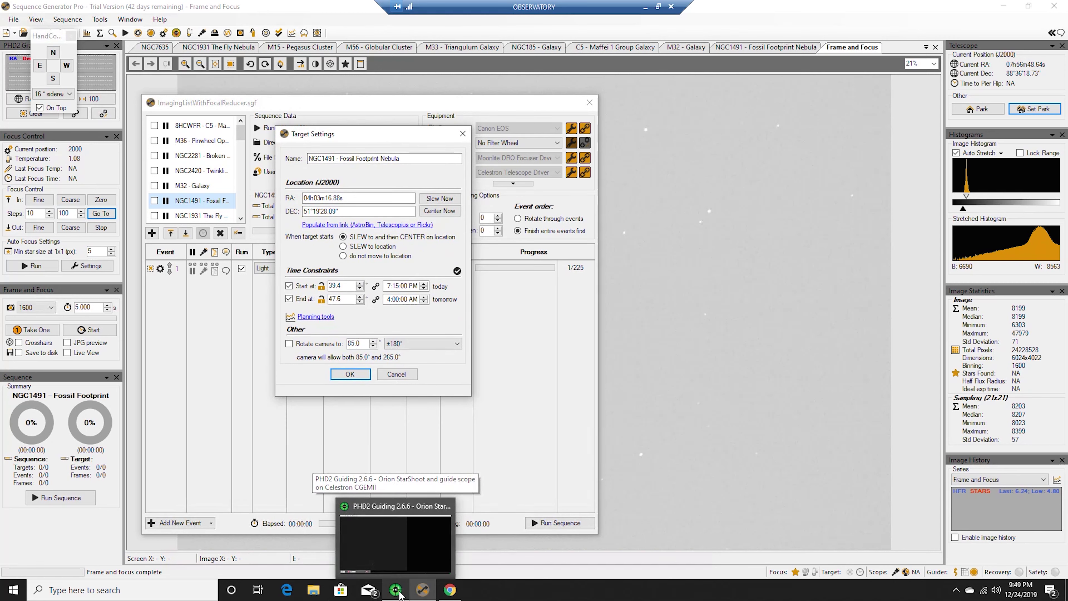
pyautogui.click(400, 593)
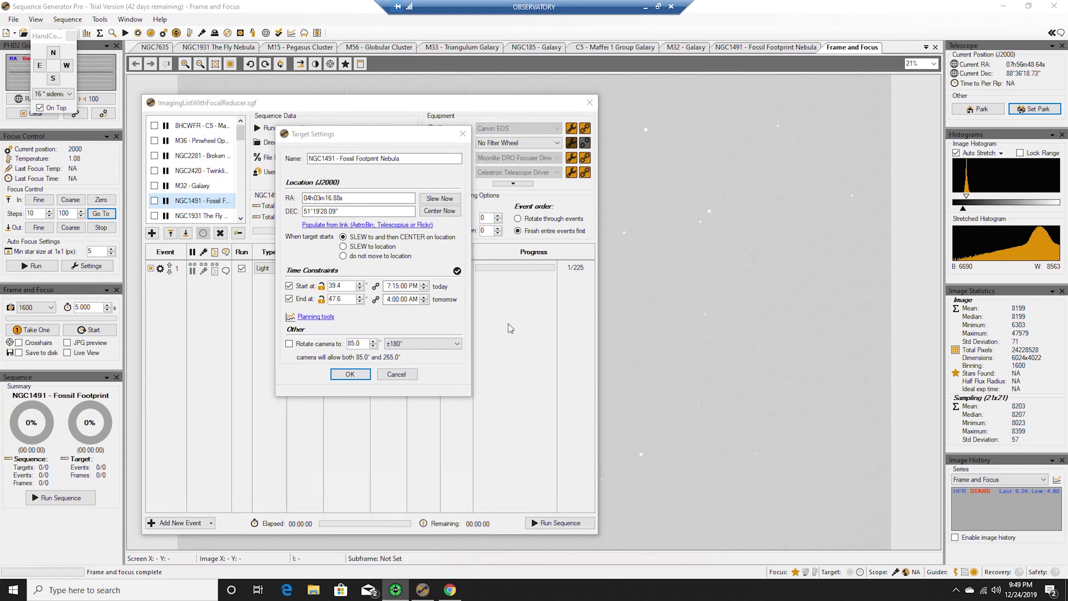
# Minimize the remote session and search for NGC 1491 in Stellarium
pyautogui.click(643, 9)
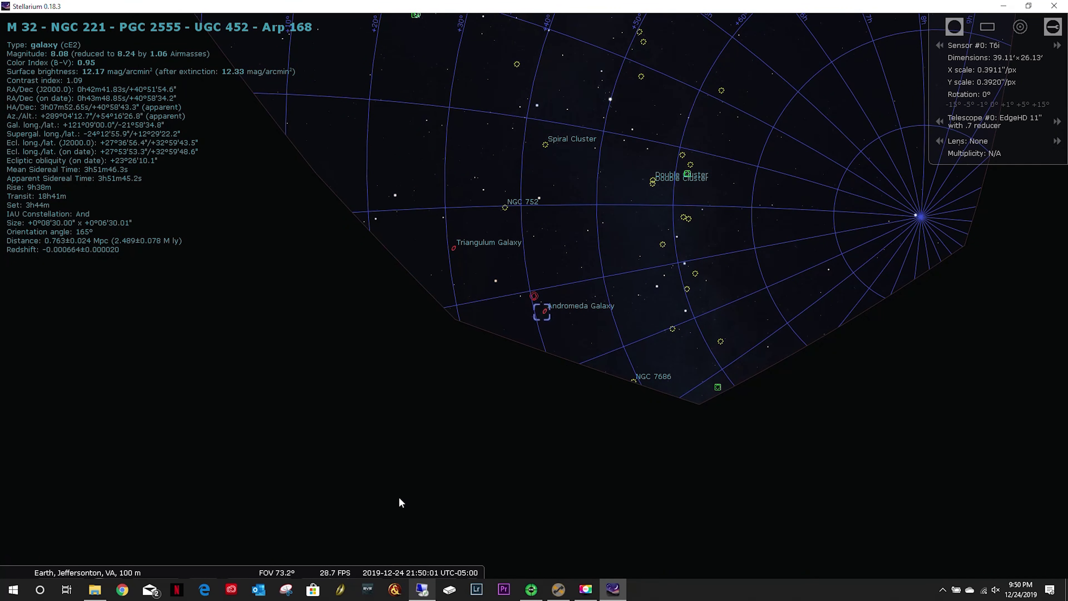
pyautogui.hotkey('ctrl', 'f')
pyautogui.write('ngc')
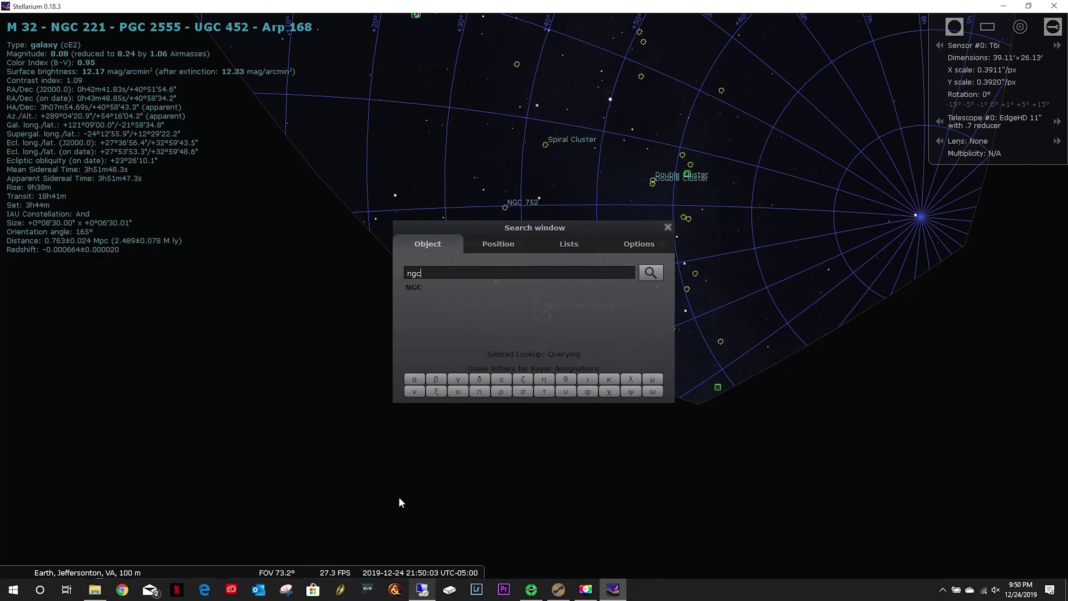
pyautogui.write('1491')
pyautogui.press('Return')
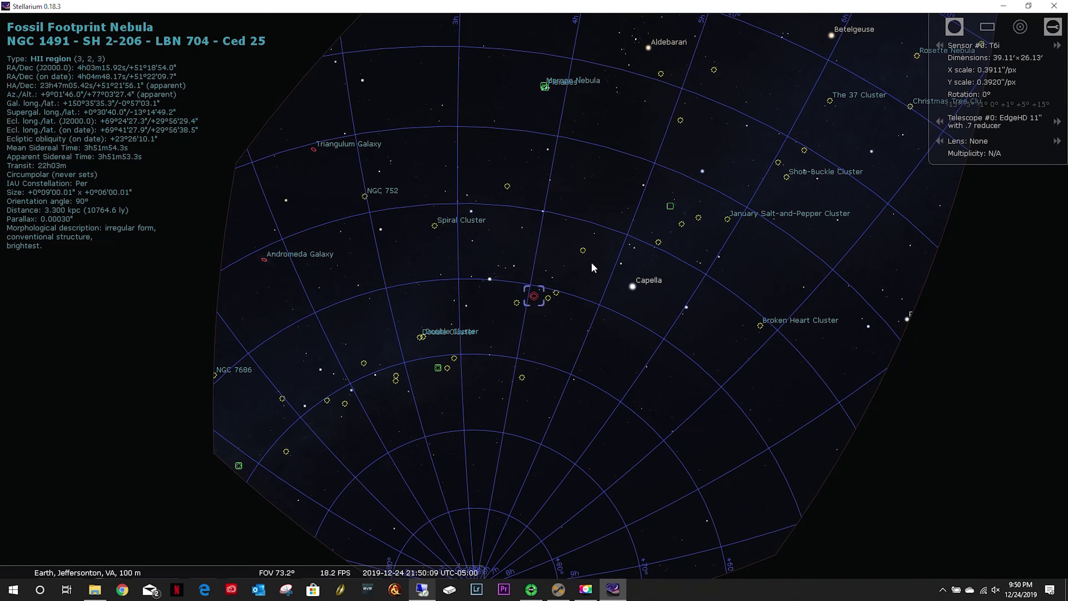
# Overlay the T6i camera sensor frame on the Fossil Footprint Nebula and view it within the surrounding sky
pyautogui.click(988, 28)
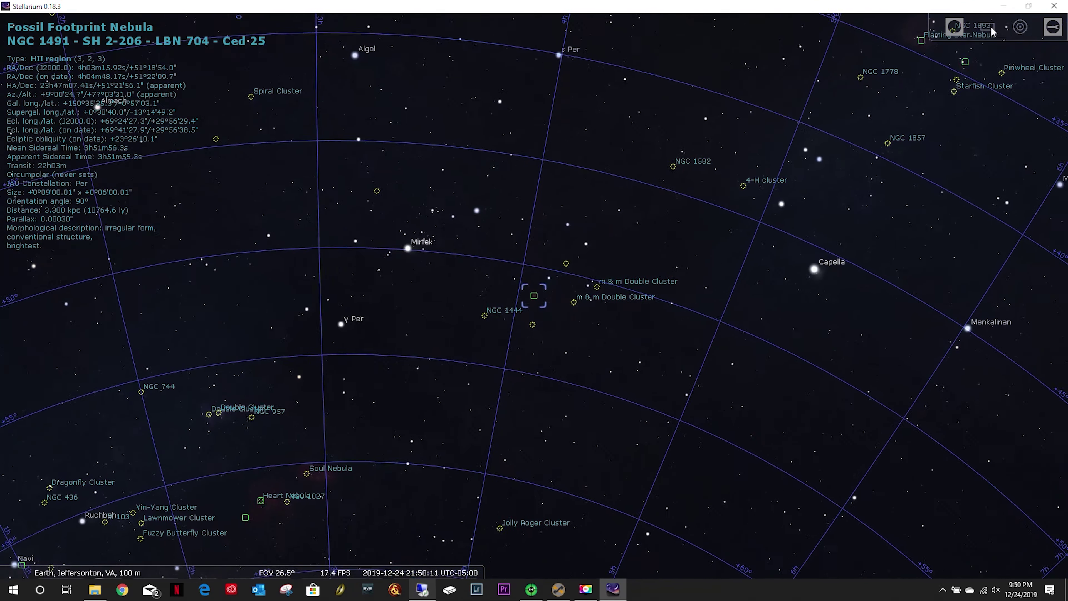
pyautogui.click(988, 28)
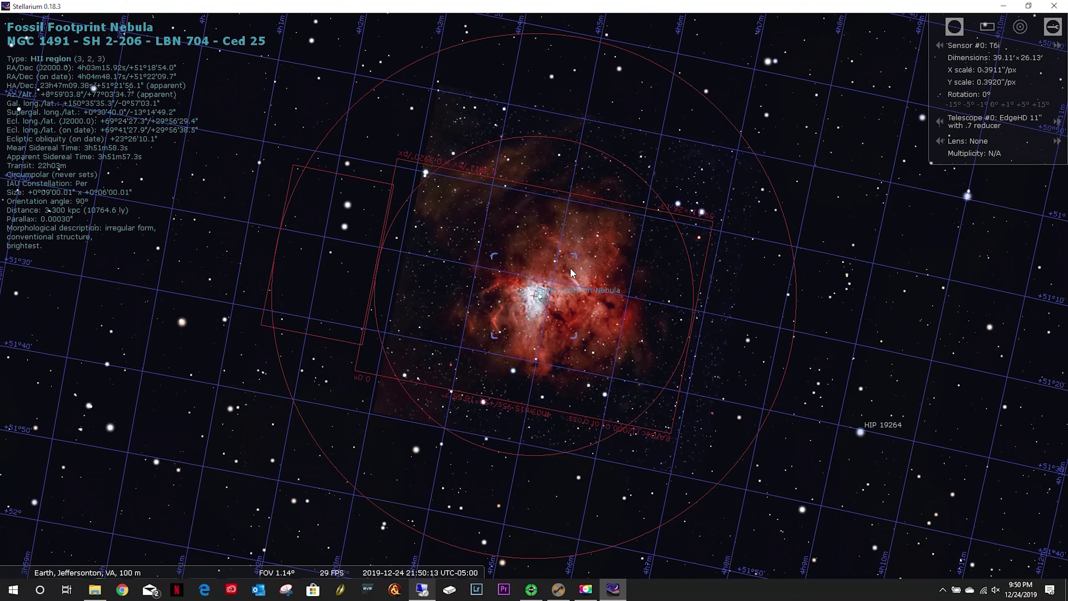
pyautogui.scroll(-4, 570, 267)
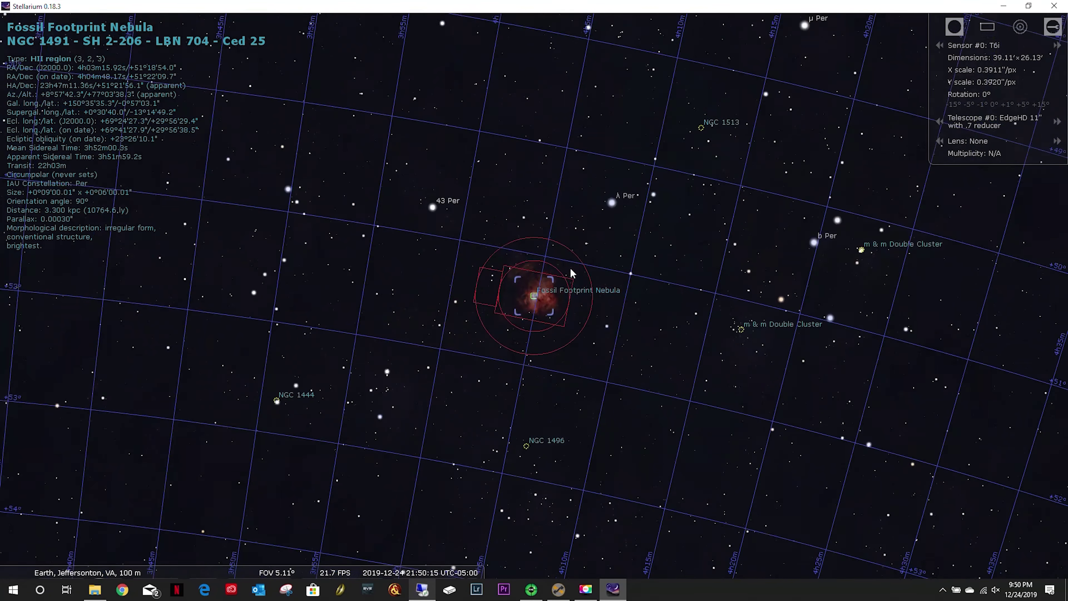
pyautogui.scroll(-6, 570, 267)
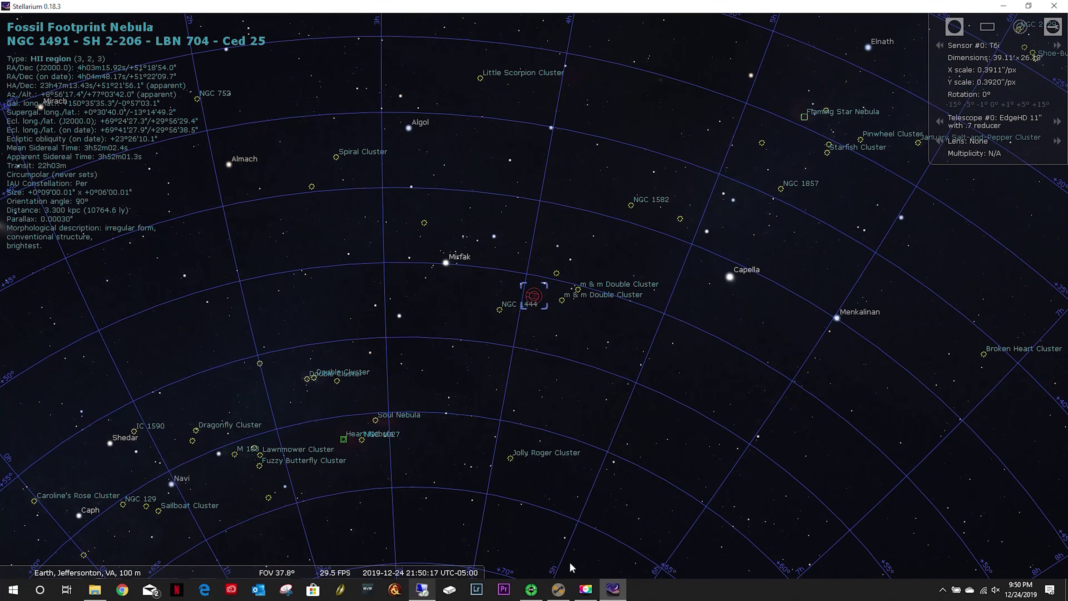
# Fast-forward Stellarium's time to about 01:47 on 2019-12-25 to follow NGC 1491 across the sky, and restore the normal time rate
pyautogui.moveTo(418, 573)
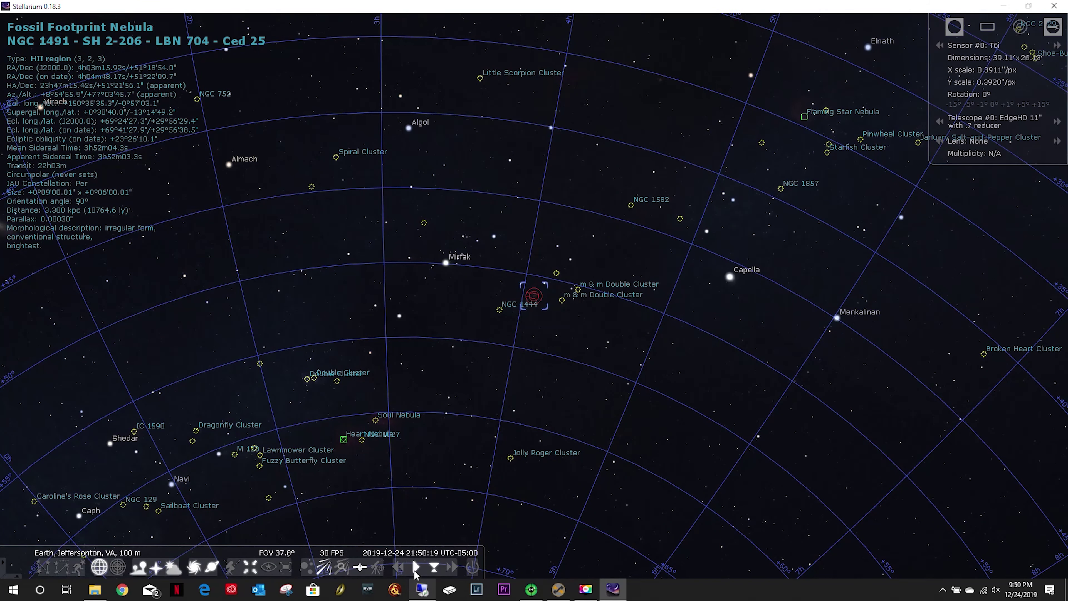
pyautogui.click(452, 568)
pyautogui.click(452, 568)
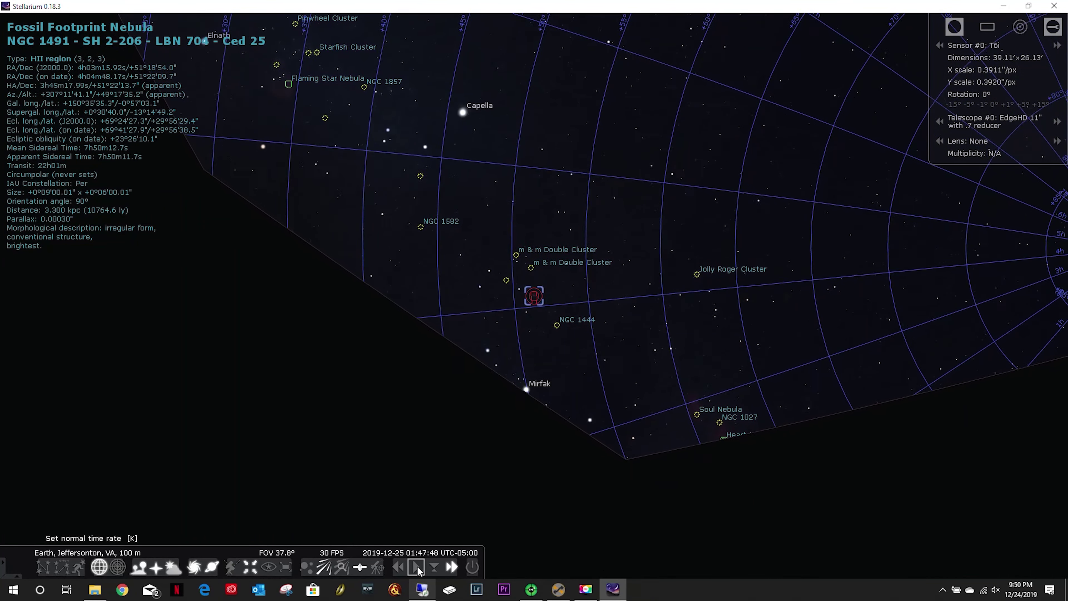
pyautogui.click(417, 568)
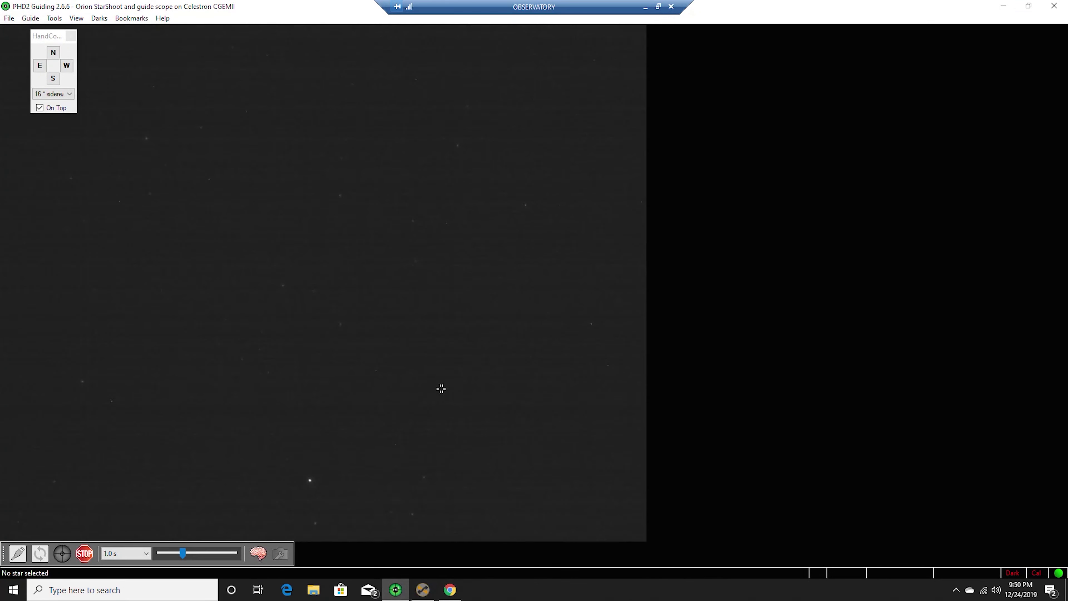
# Switch to Sequence Generator Pro, set the NGC1491 - Fossil Footprint Nebula target's start time to 9:50 PM, and enable the target
pyautogui.click(423, 590)
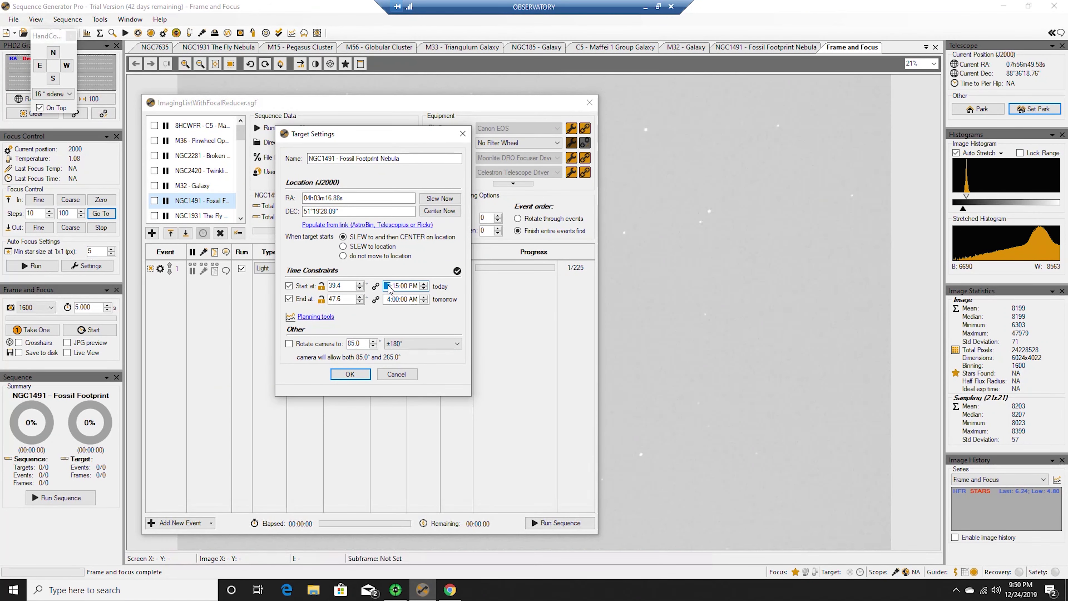
pyautogui.write('9:50')
pyautogui.click(350, 374)
pyautogui.click(154, 201)
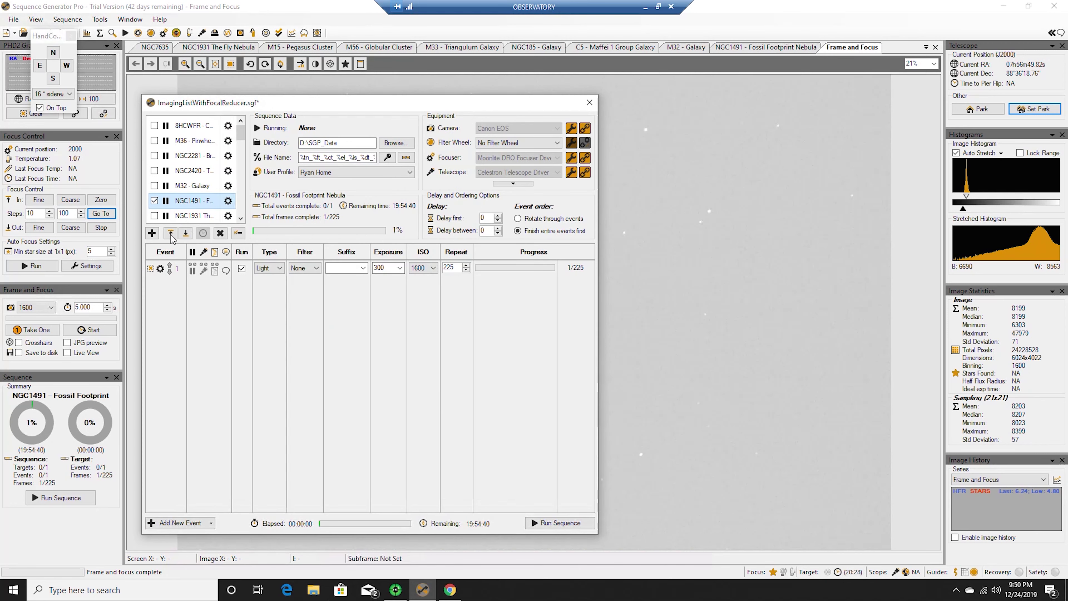
# Move the NGC1491 - Fossil Footprint Nebula target up to the first place in the sequence's target list
pyautogui.click(171, 235)
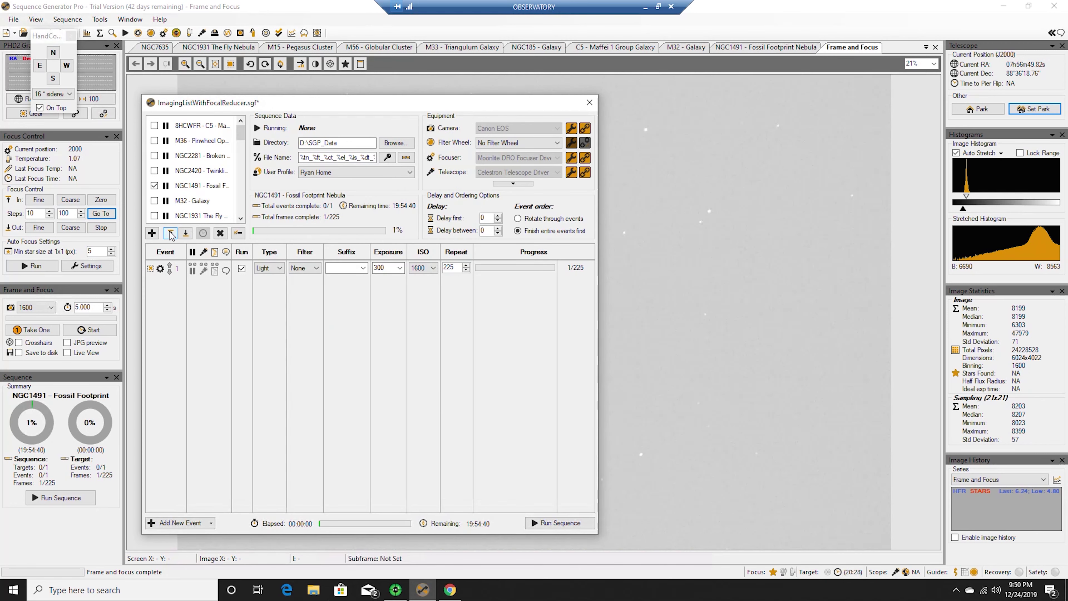
pyautogui.click(171, 234)
pyautogui.click(171, 234)
pyautogui.click(171, 234)
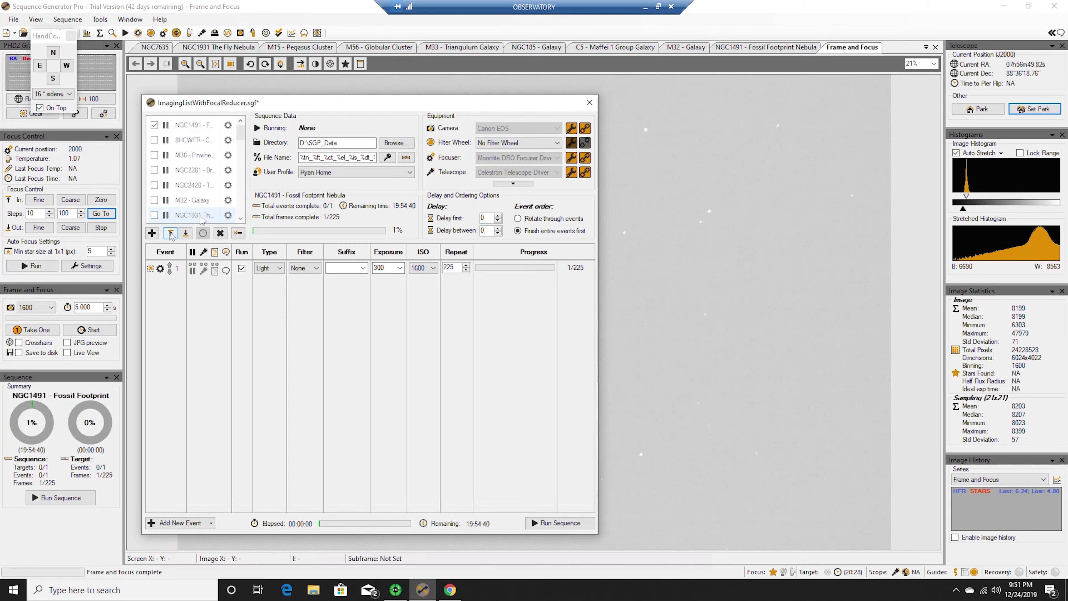
pyautogui.click(171, 233)
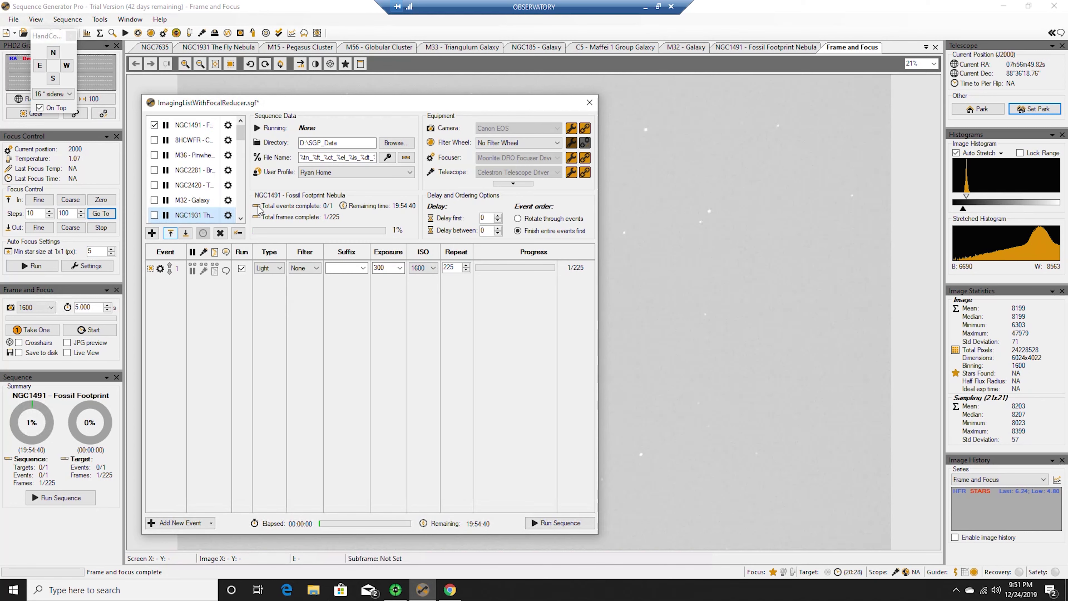
# Select the NGC1931 The Fly Nebula target, search for NGC 1931 in local Stellarium, and overlay the T6i sensor frame on it
pyautogui.click(189, 216)
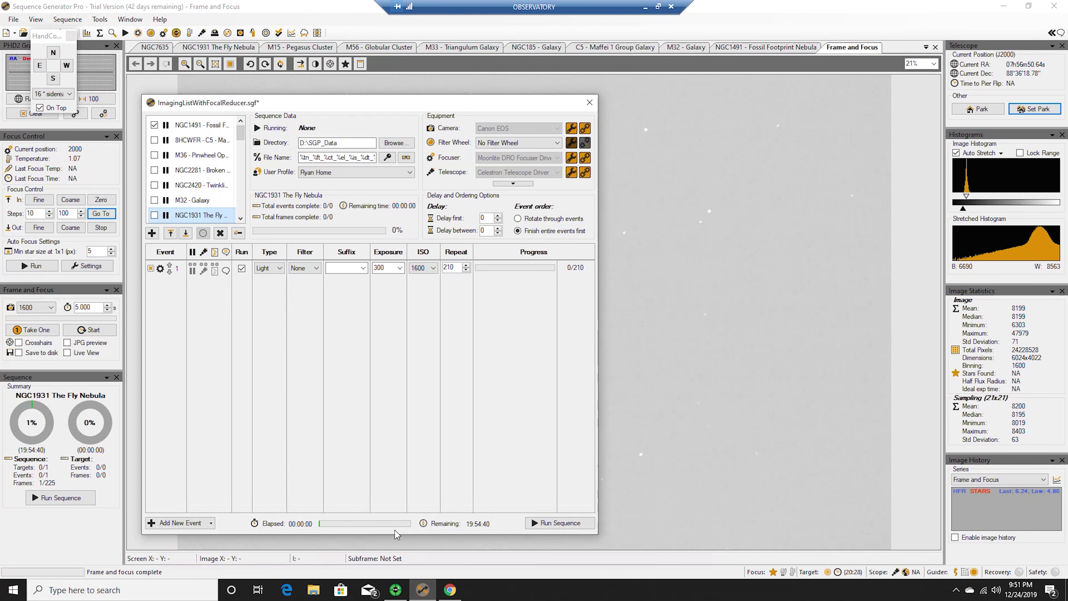
pyautogui.click(644, 6)
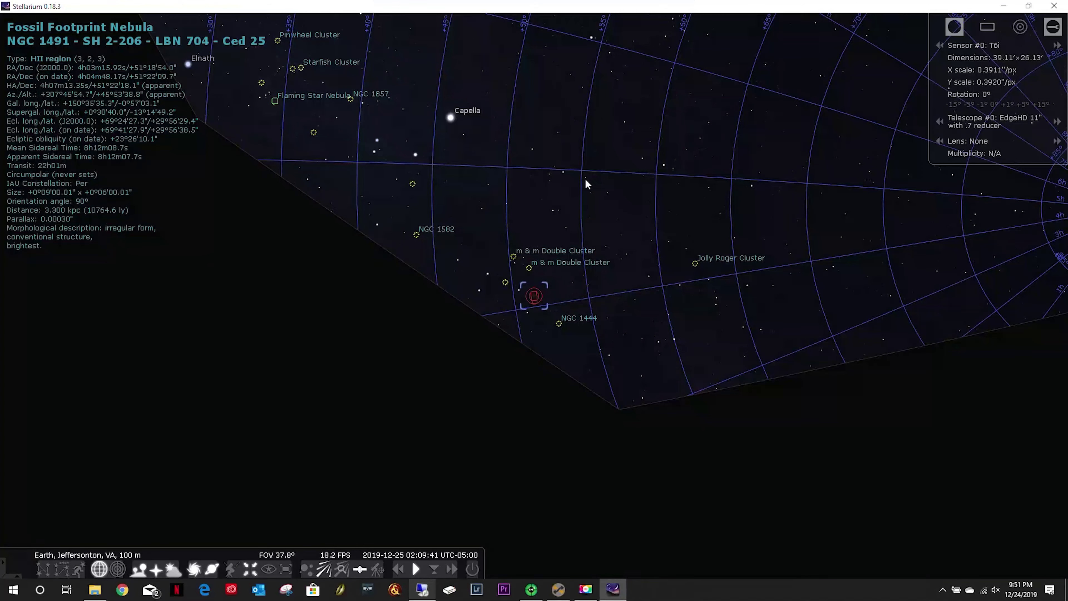
pyautogui.hotkey('ctrl', 'f')
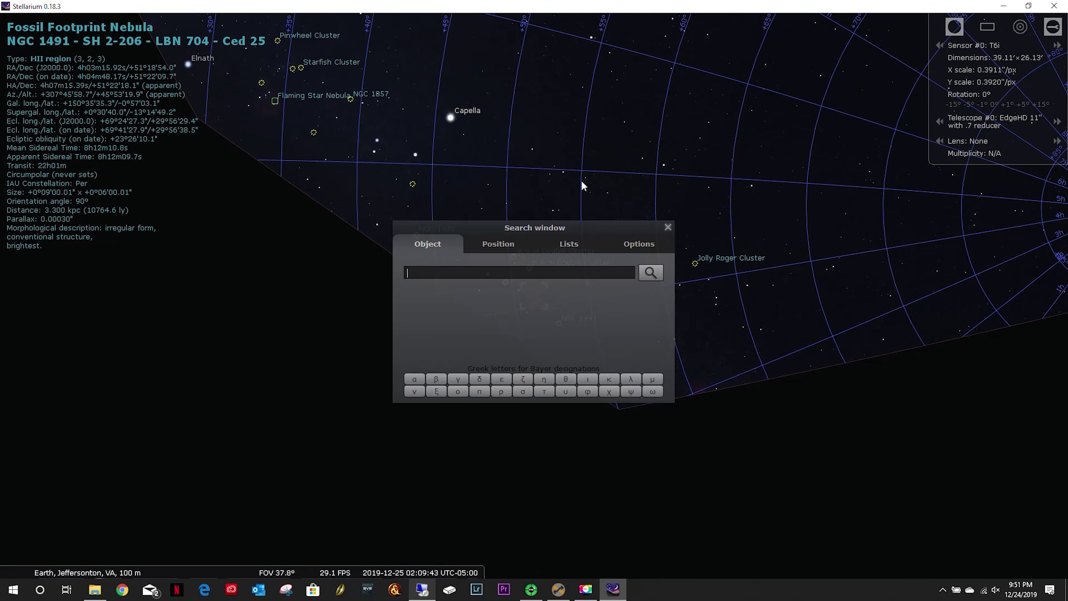
pyautogui.write('ngc1931')
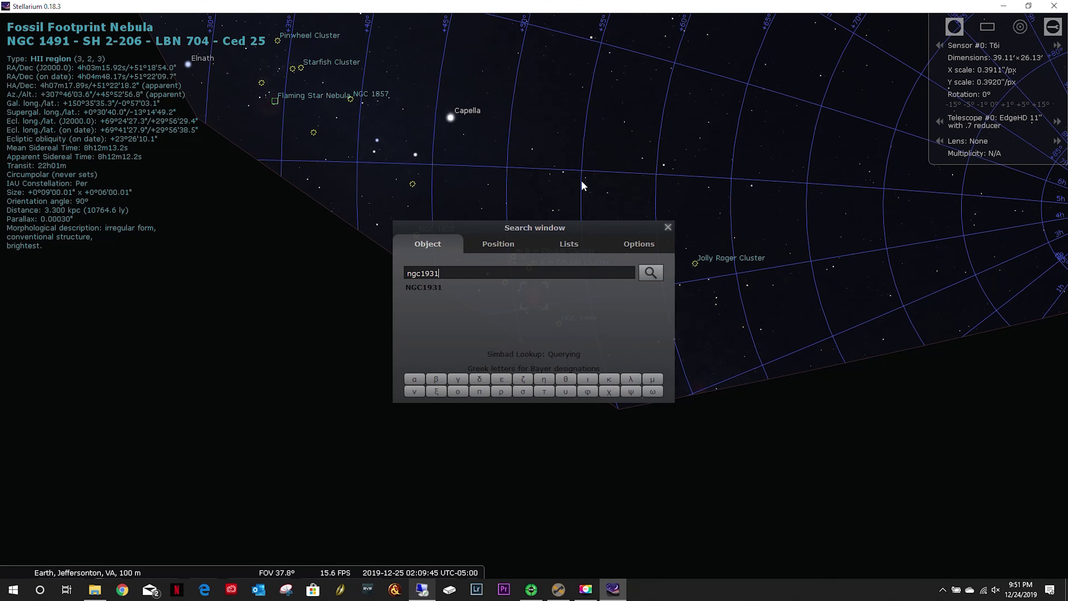
pyautogui.press('Return')
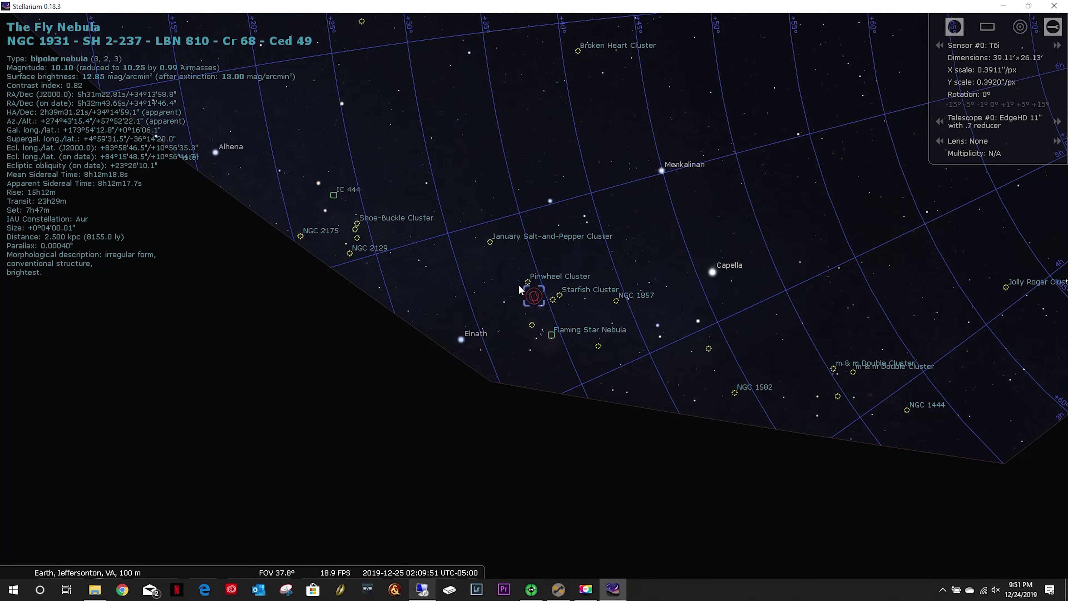
pyautogui.click(989, 26)
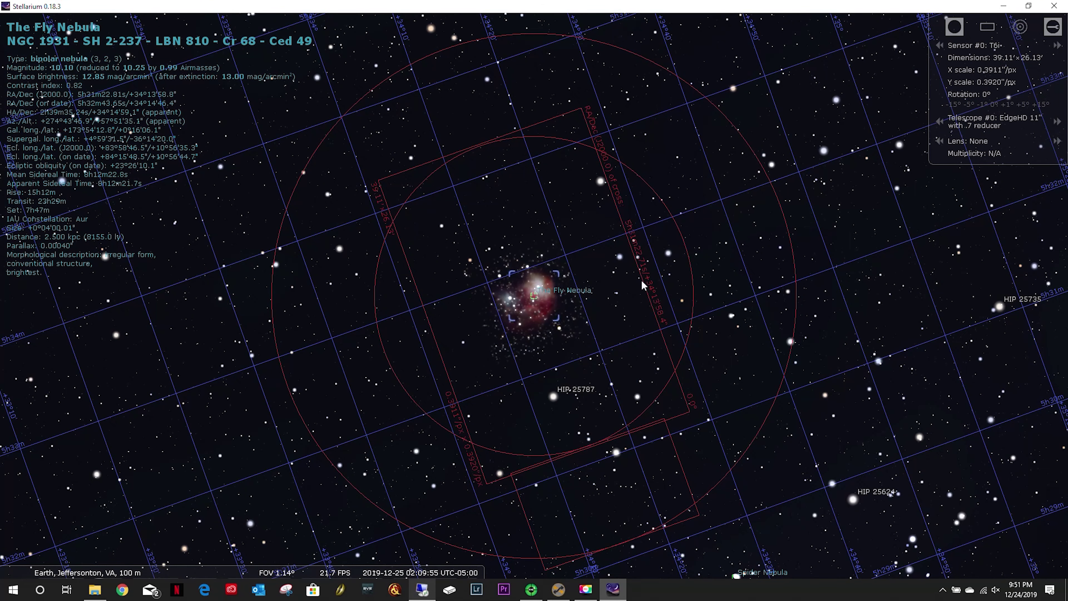
# Return to the remote sequence, select the M63 - Sunflower Galaxy target, and search for M63 in local Stellarium
pyautogui.click(558, 589)
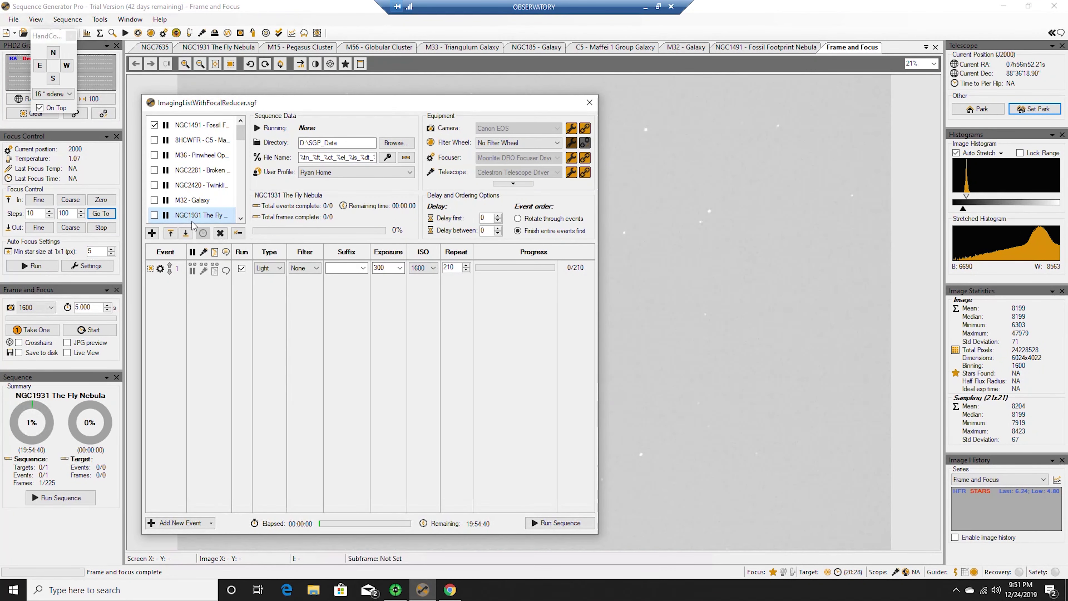
pyautogui.moveTo(188, 129)
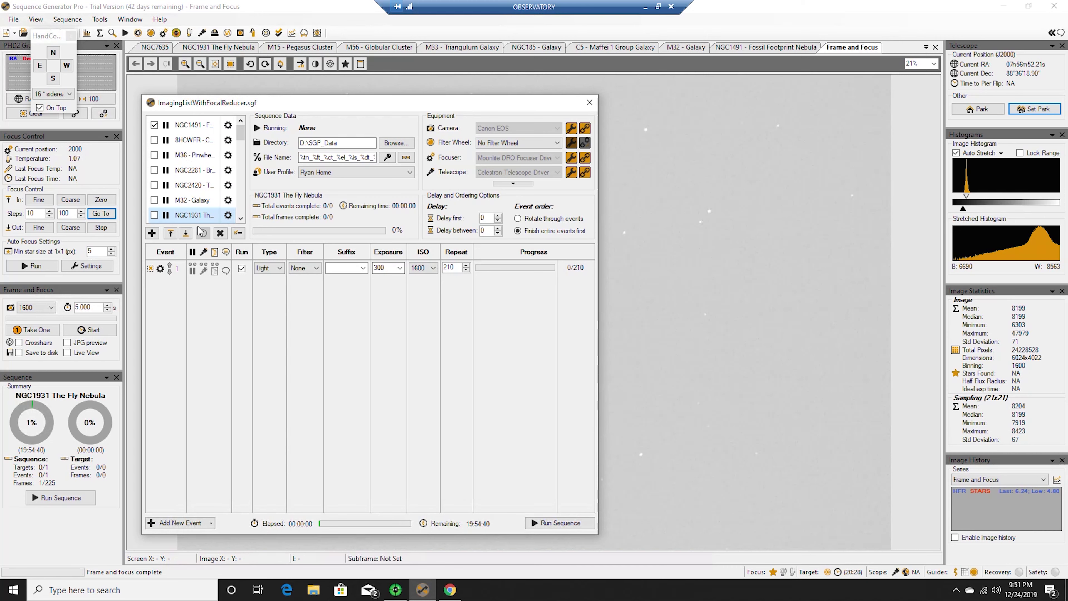
pyautogui.click(241, 220)
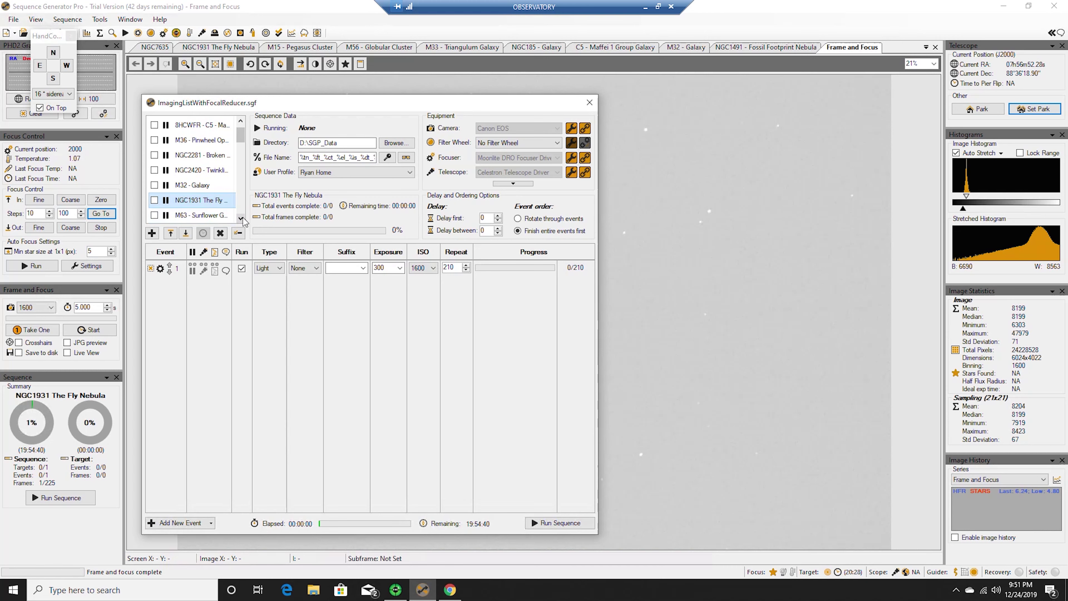
pyautogui.click(203, 217)
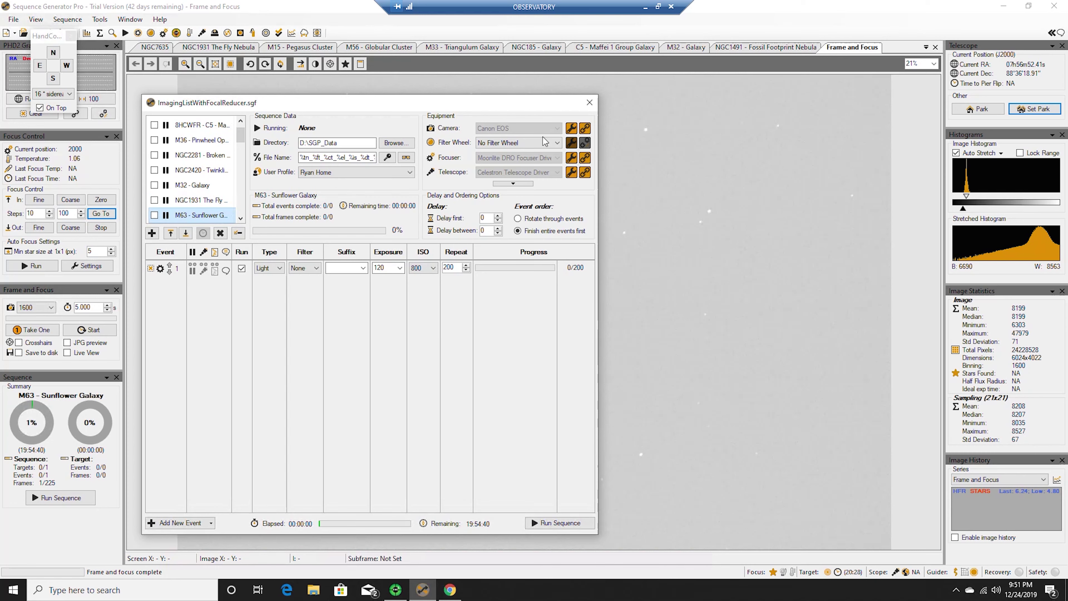
pyautogui.click(645, 7)
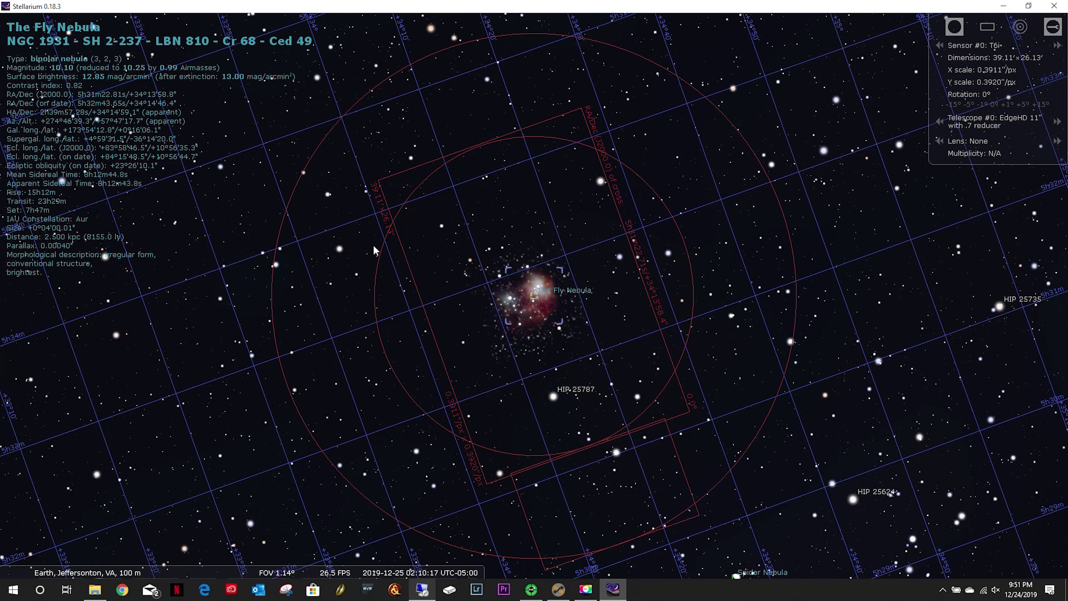
pyautogui.press('F3')
pyautogui.write('m63')
pyautogui.press('Return')
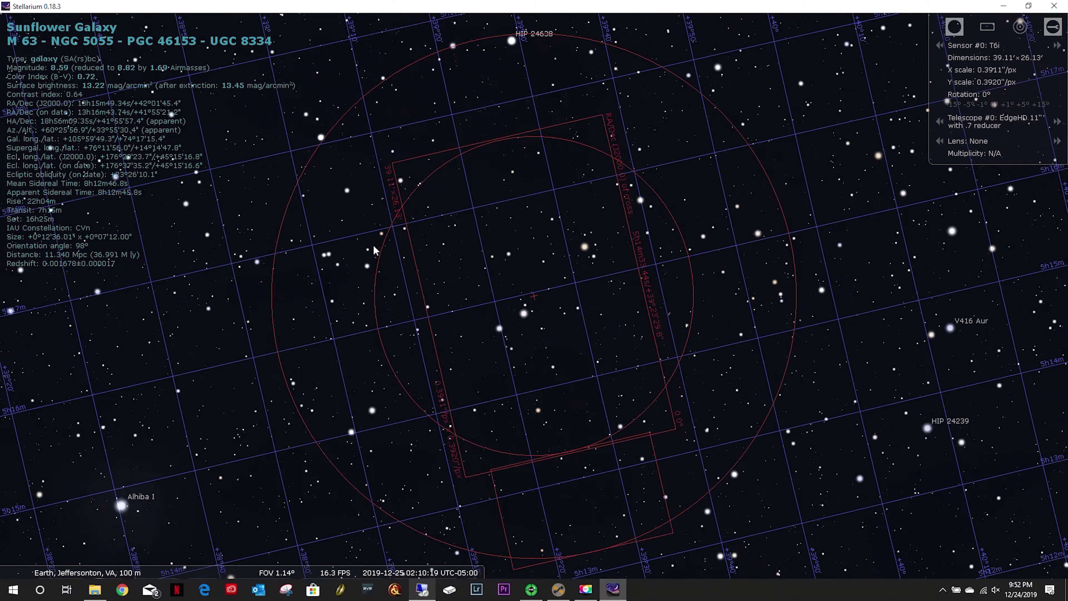